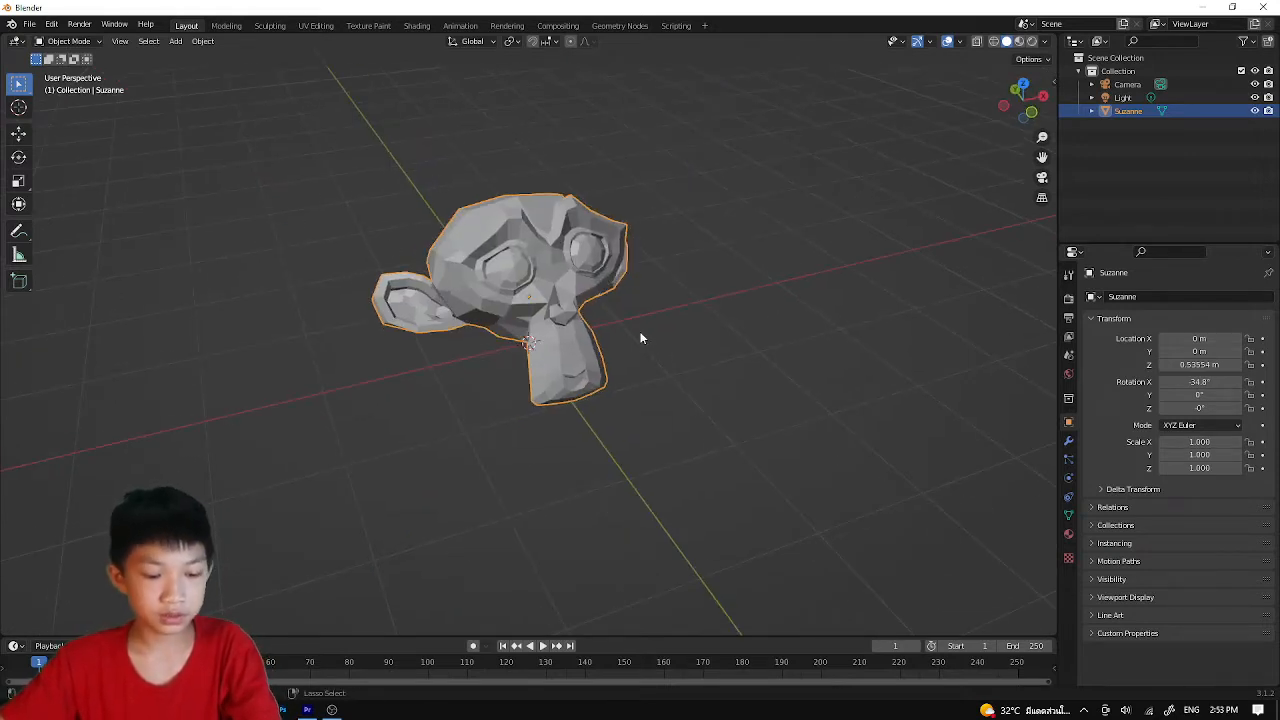
- Smooth the Suzanne monkey head with a level 2 Subdivision Surface modifier and deselect it
key(ctrl+2)
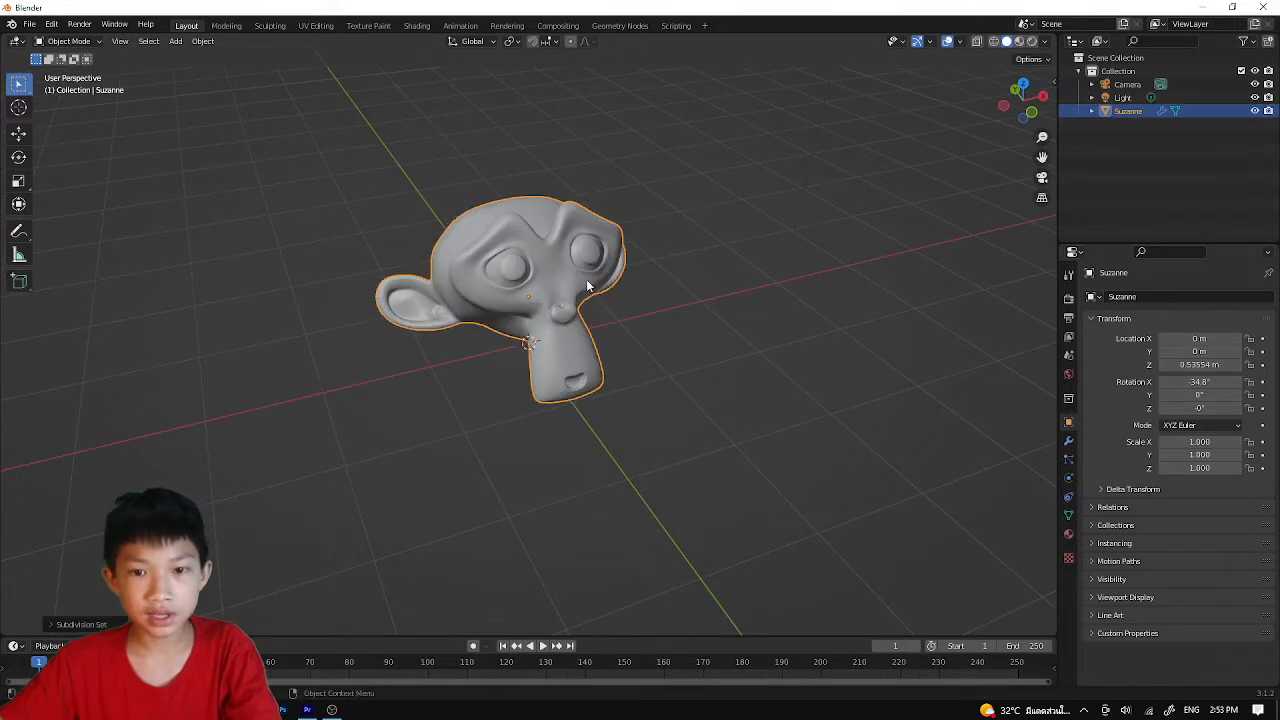
click(650, 222)
middle_drag(582, 223, 516, 238)
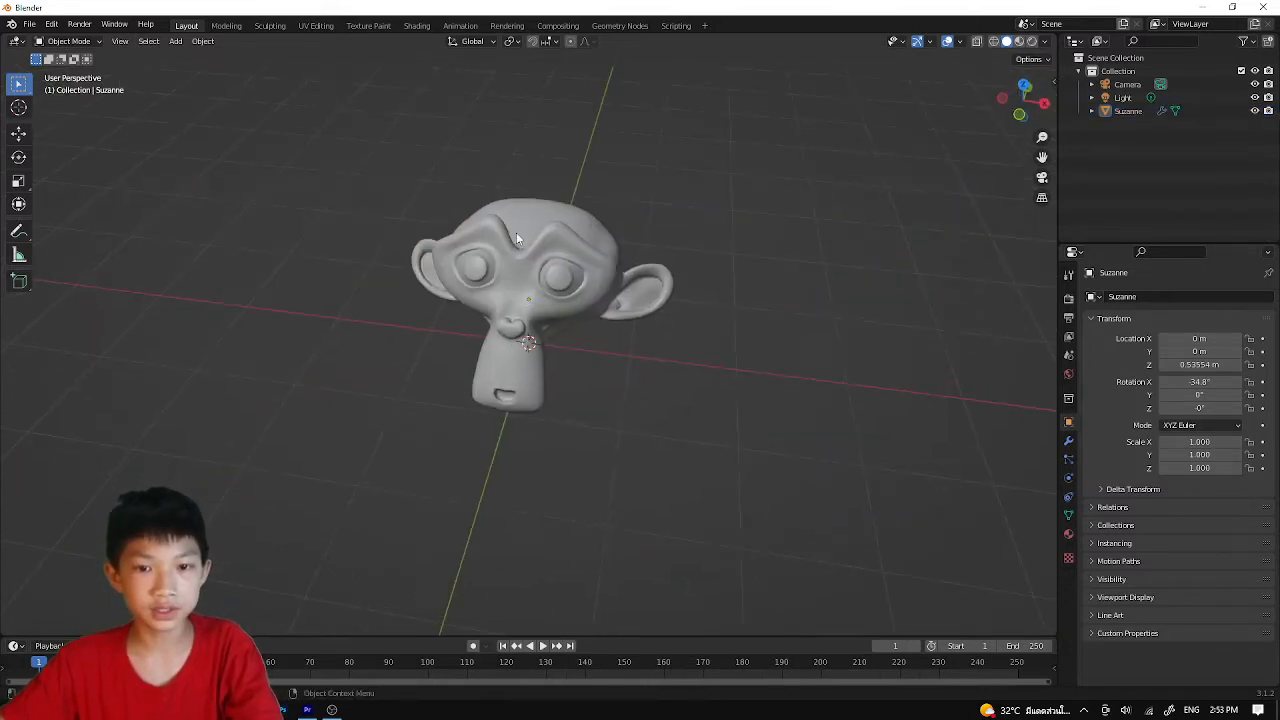
click(516, 236)
right_click(516, 236)
click(516, 236)
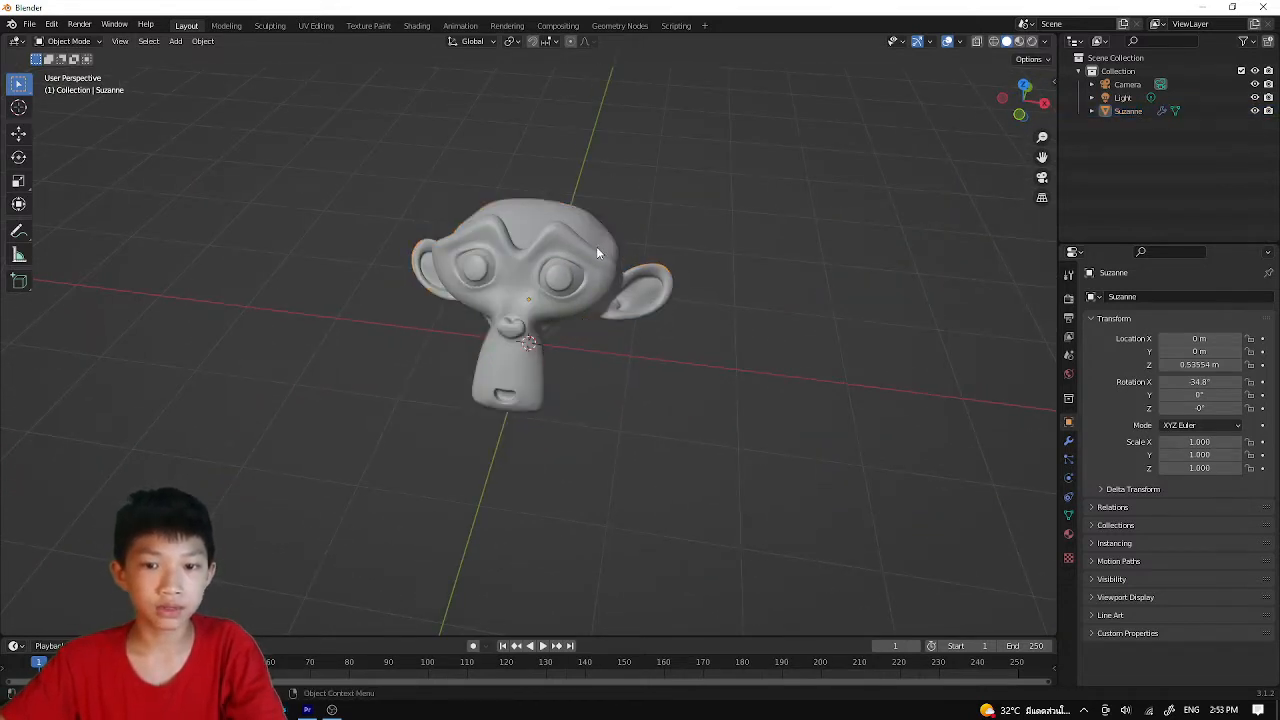
middle_drag(596, 252, 702, 229)
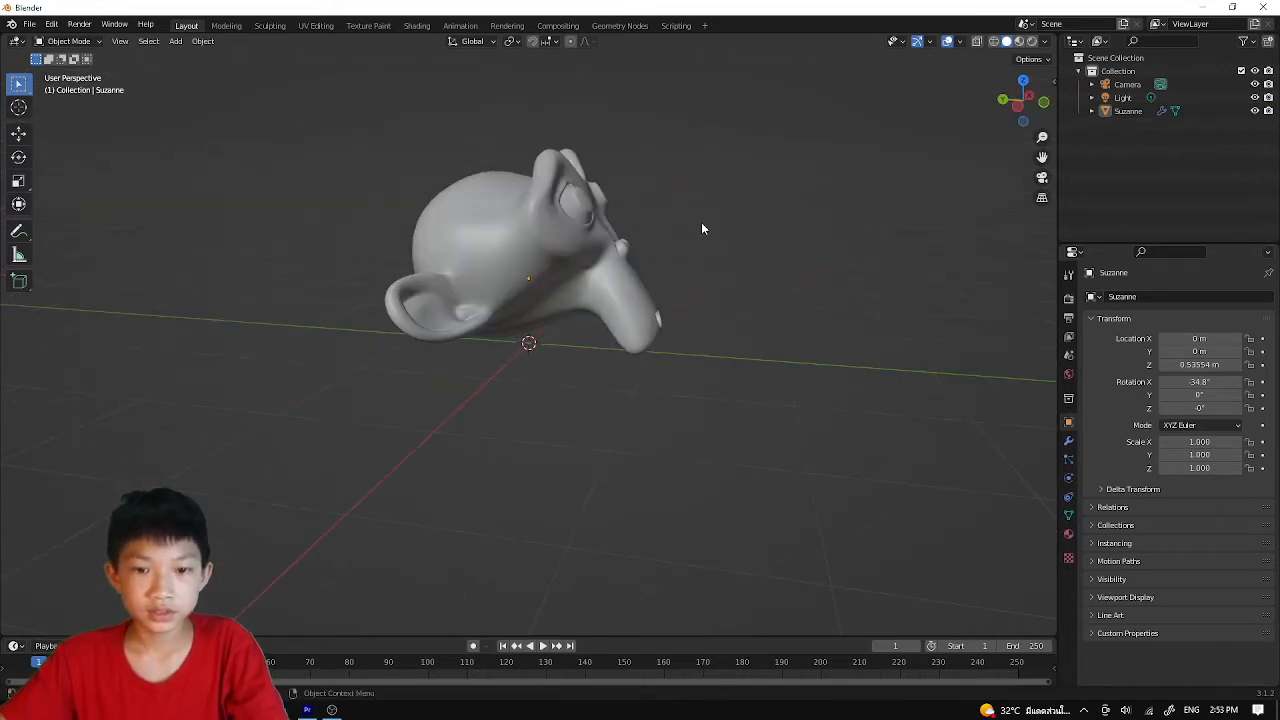
- Add a plane under Suzanne and scale it up to about 2.86
key(shift+a)
mouse_move(520, 249)
click(580, 250)
key(s)
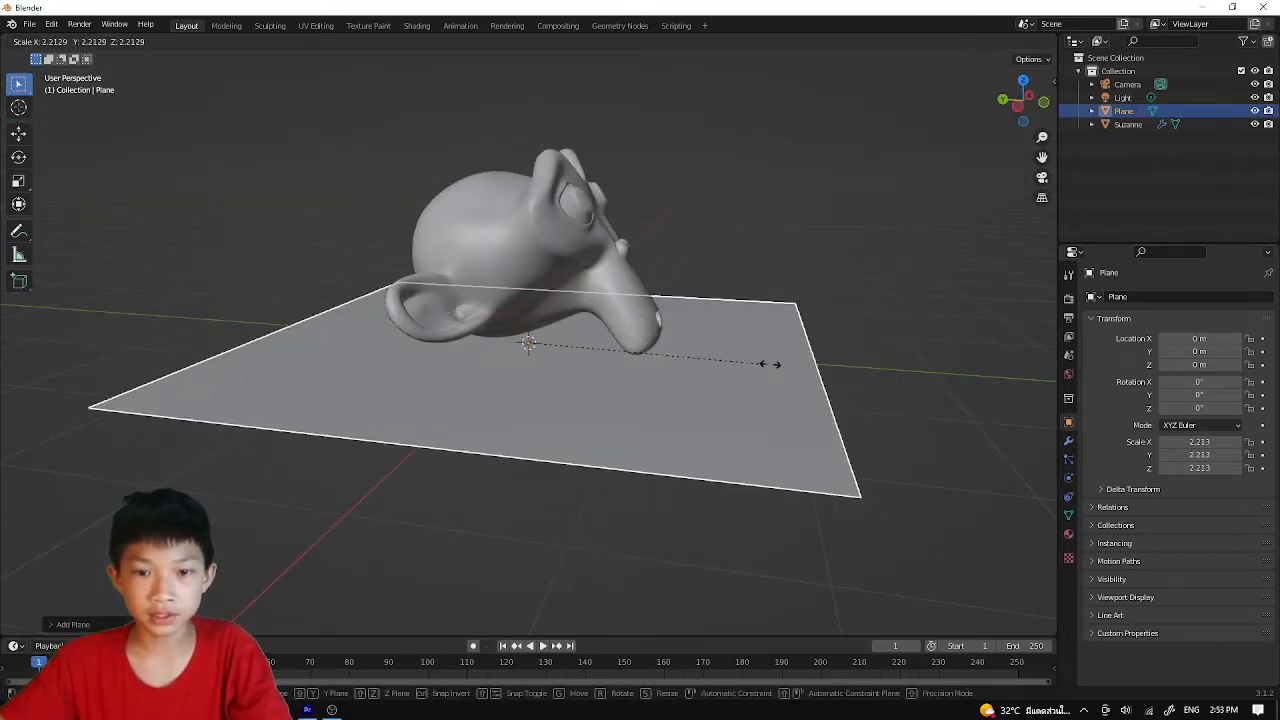
click(841, 358)
- In the left orthographic view, rotate Suzanne about the X axis to about -37.2°
middle_drag(841, 358, 975, 226)
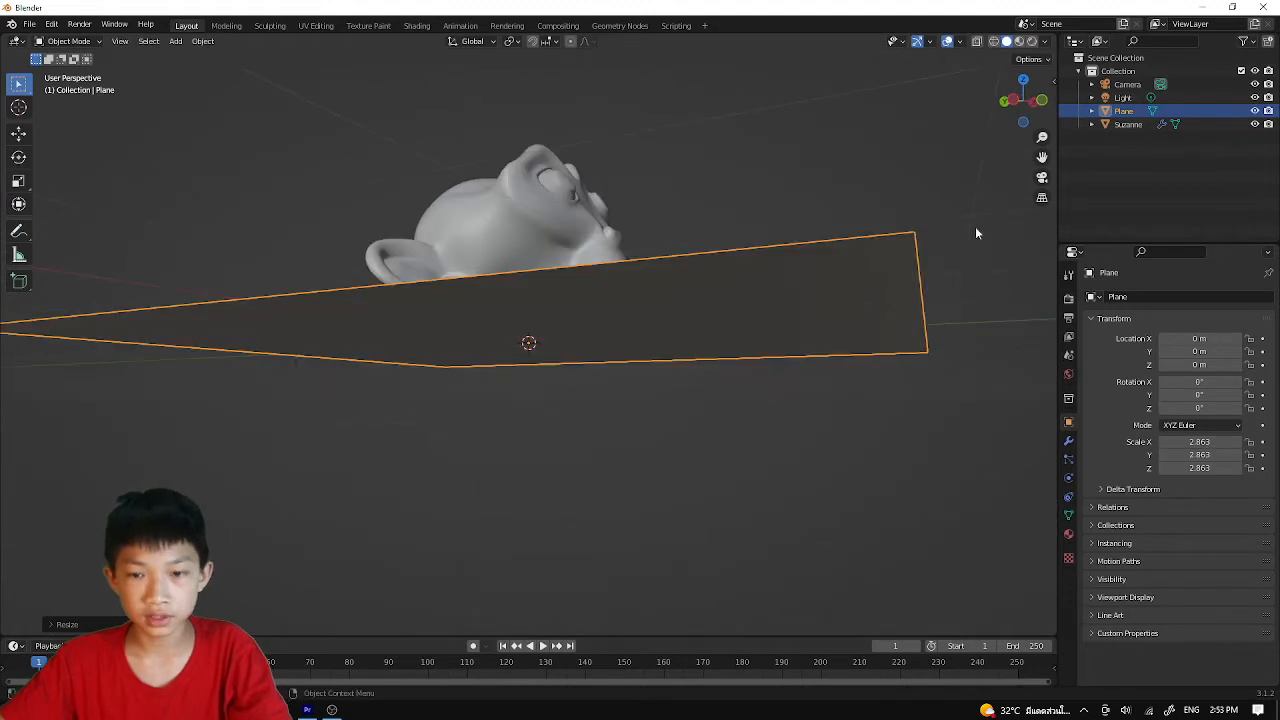
click(1004, 100)
scroll(910, 166, up, 6)
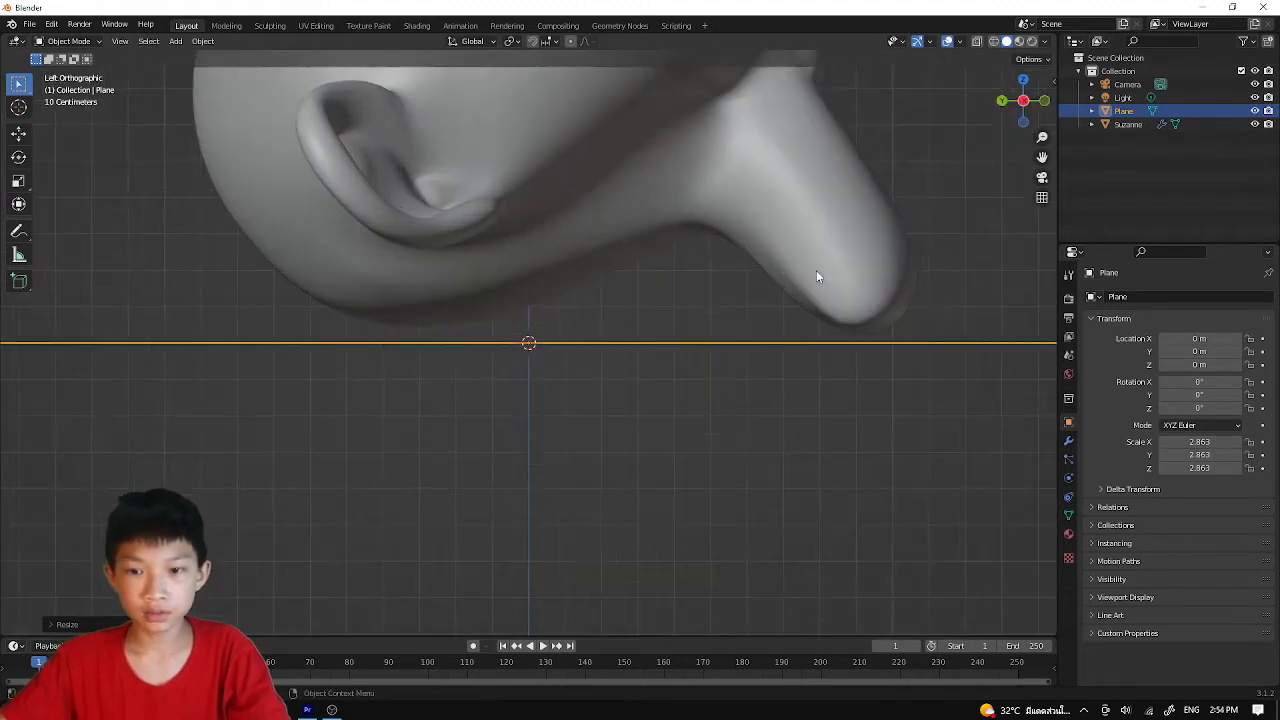
scroll(816, 271, up, 2)
scroll(816, 271, down, 3)
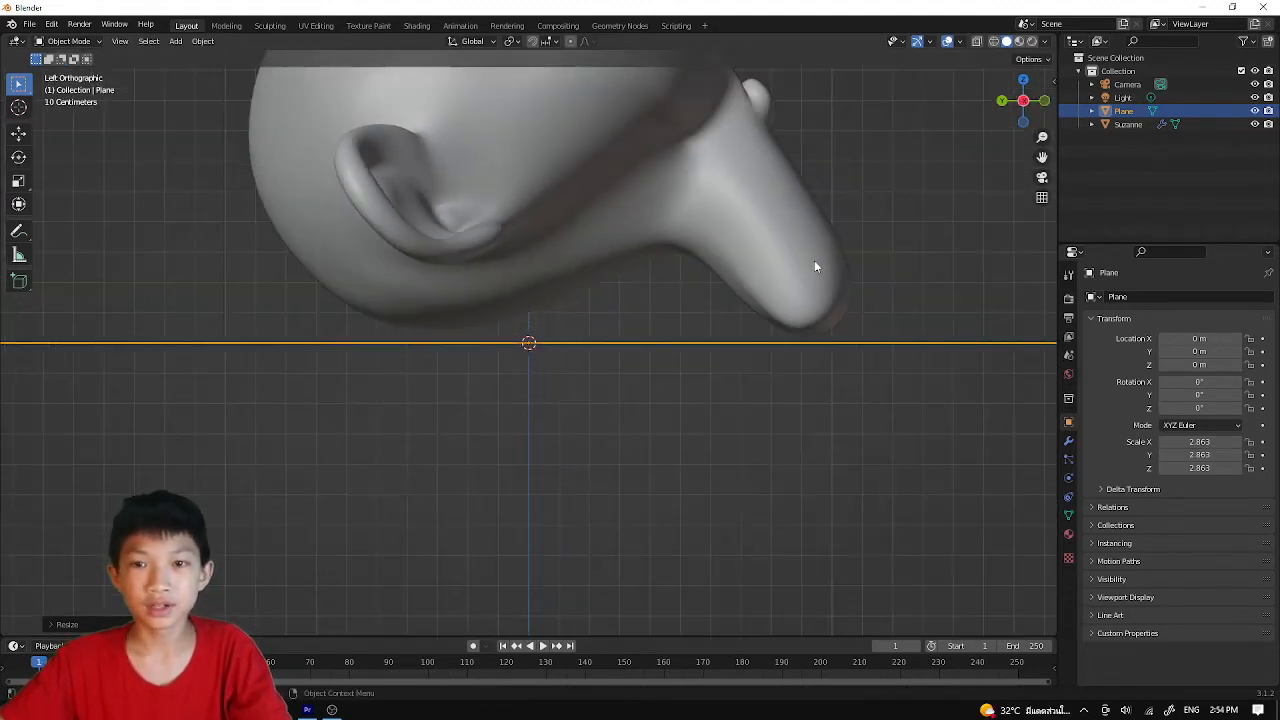
click(815, 265)
key(r)
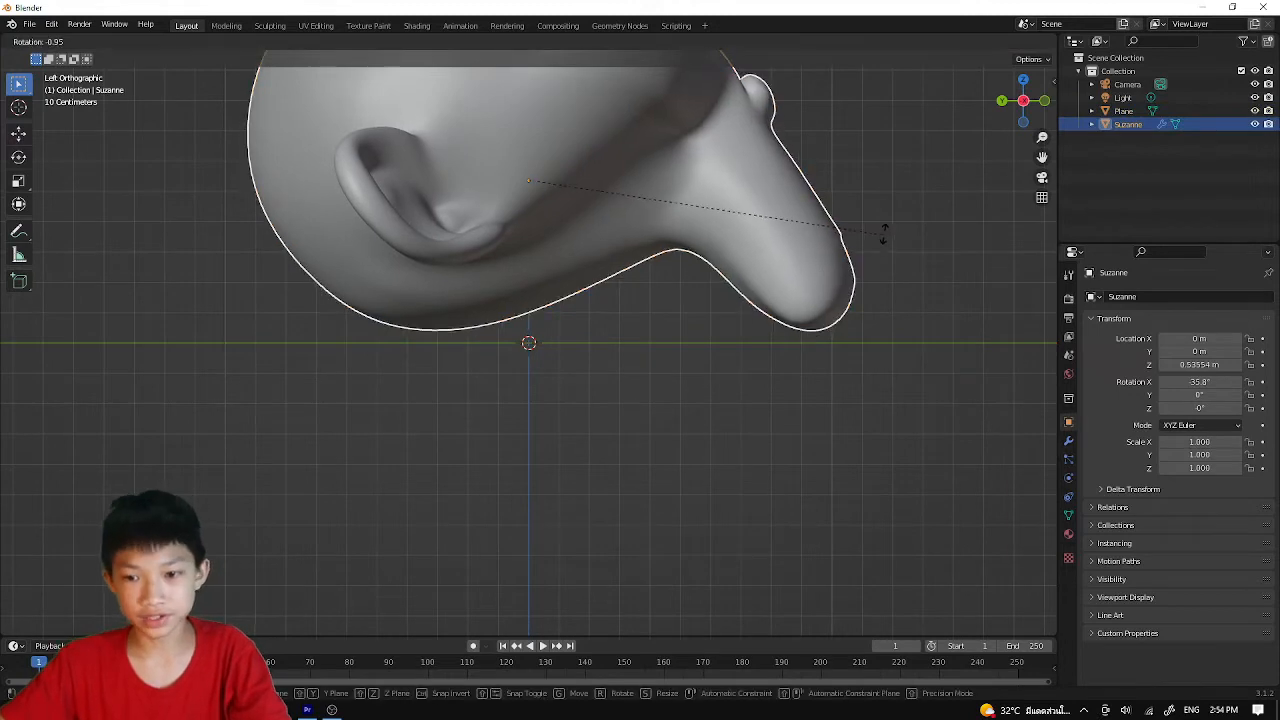
click(879, 226)
key(r)
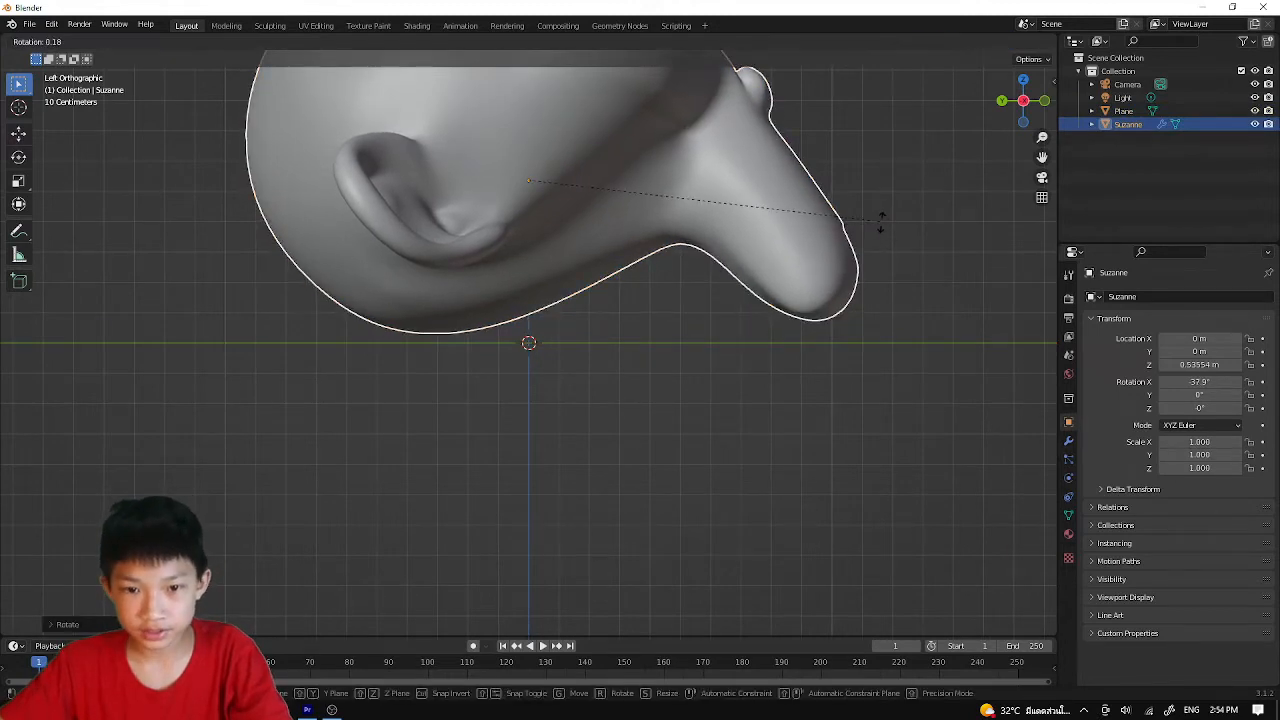
click(883, 221)
- Lower Suzanne along Z to about 0.476 m and fine-tune its X rotation to about -36.9° so it rests on the plane
key(g)
key(z)
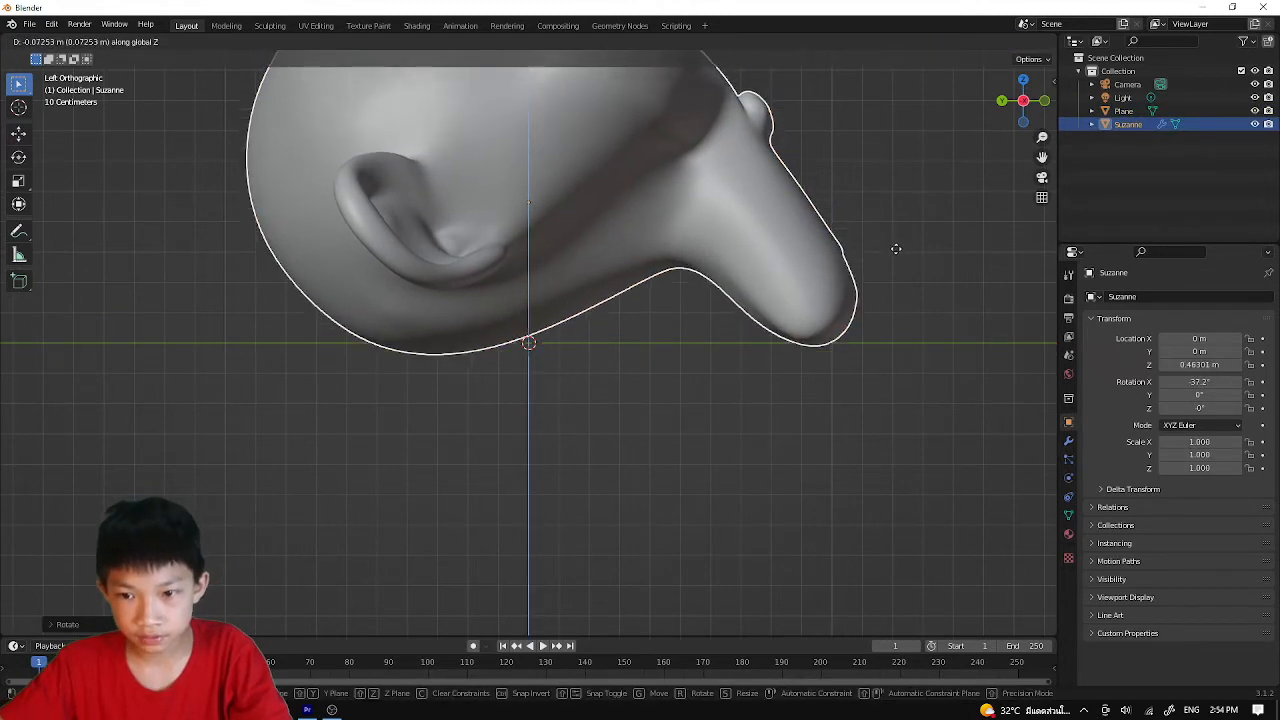
click(895, 243)
key(r)
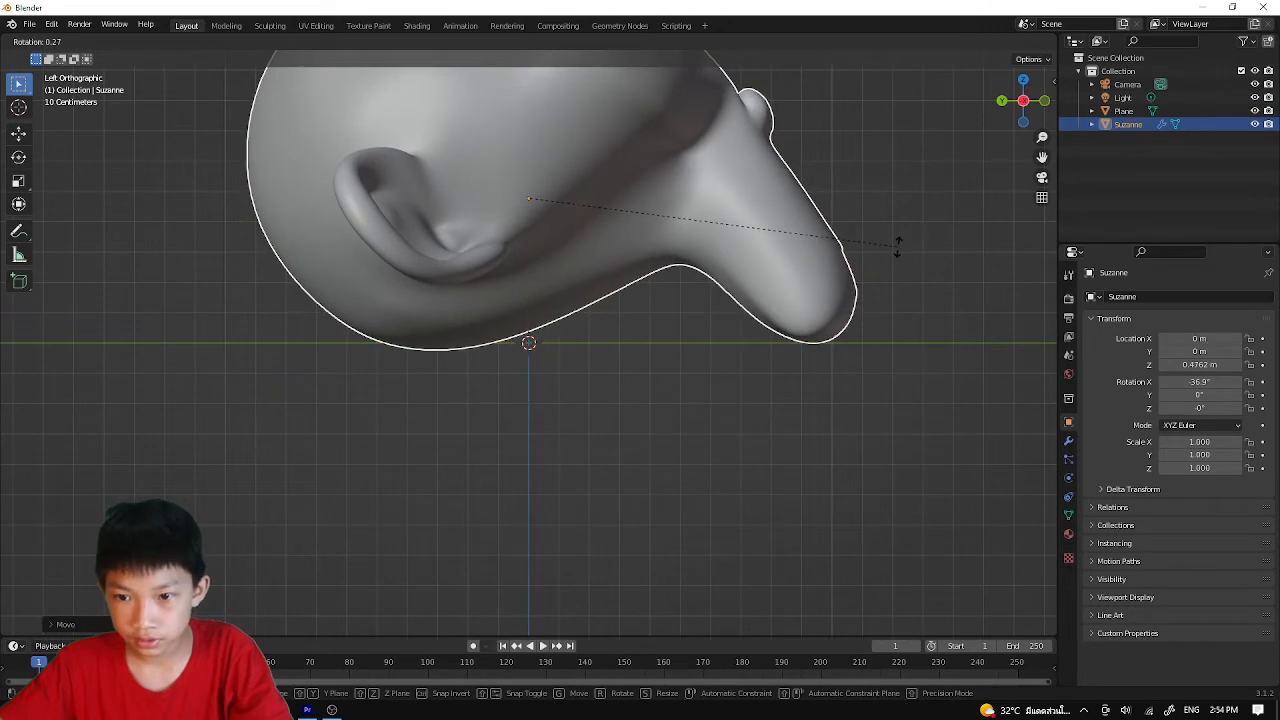
click(898, 246)
click(913, 233)
- Switch the viewport to Material Preview shading with Suzanne and the plane in view
middle_drag(913, 233, 769, 268)
scroll(861, 265, down, 3)
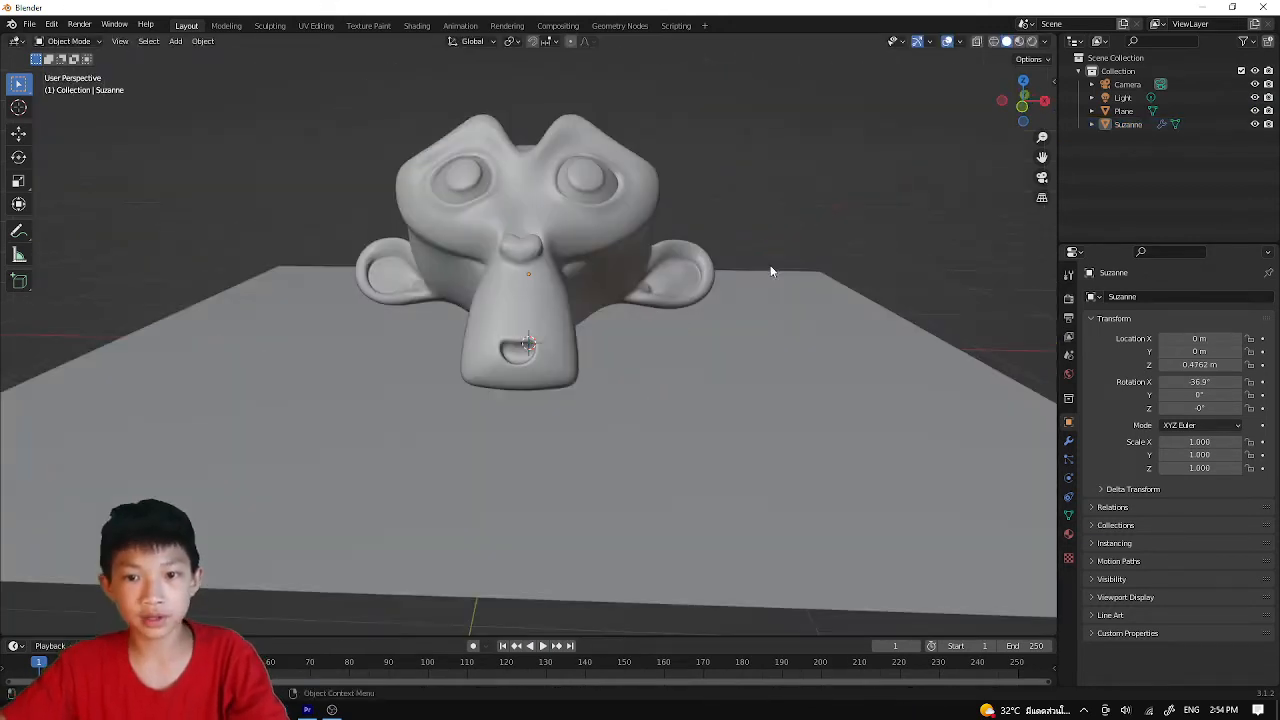
scroll(840, 256, down, 2)
middle_drag(625, 287, 721, 314)
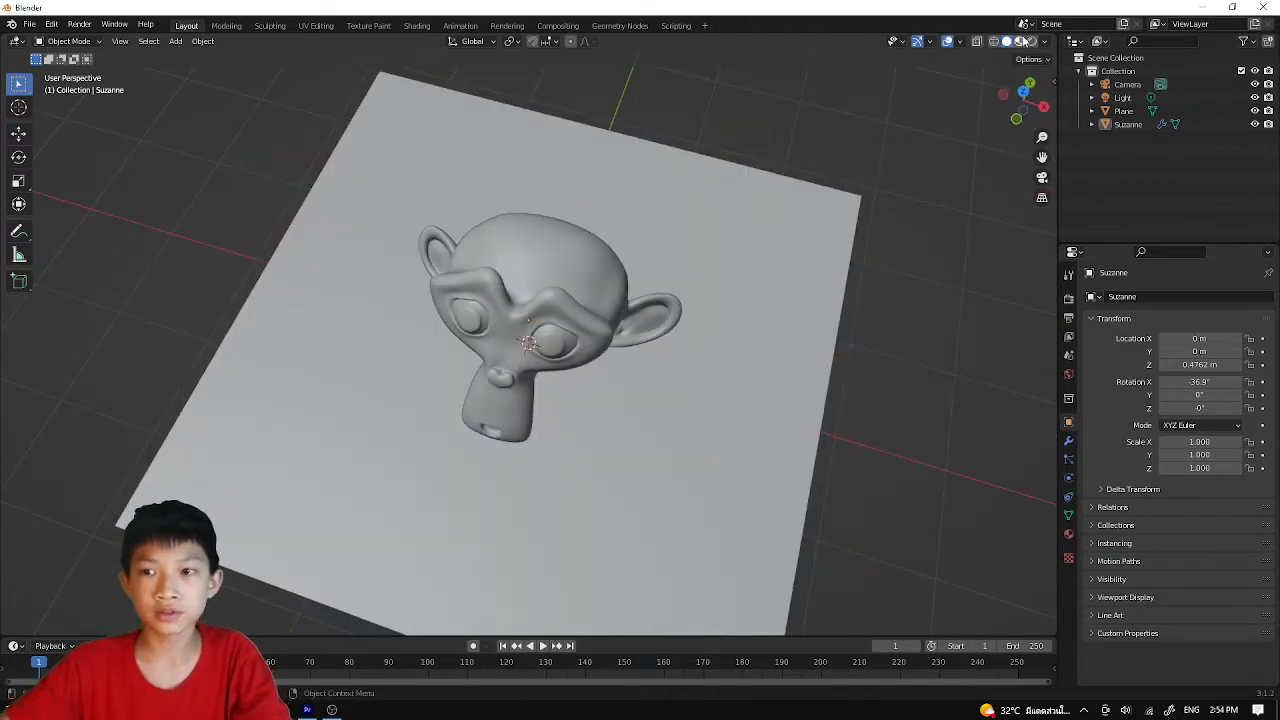
middle_drag(870, 318, 830, 262)
- Give Suzanne a new material and set its base color to bright red
click(484, 296)
click(484, 296)
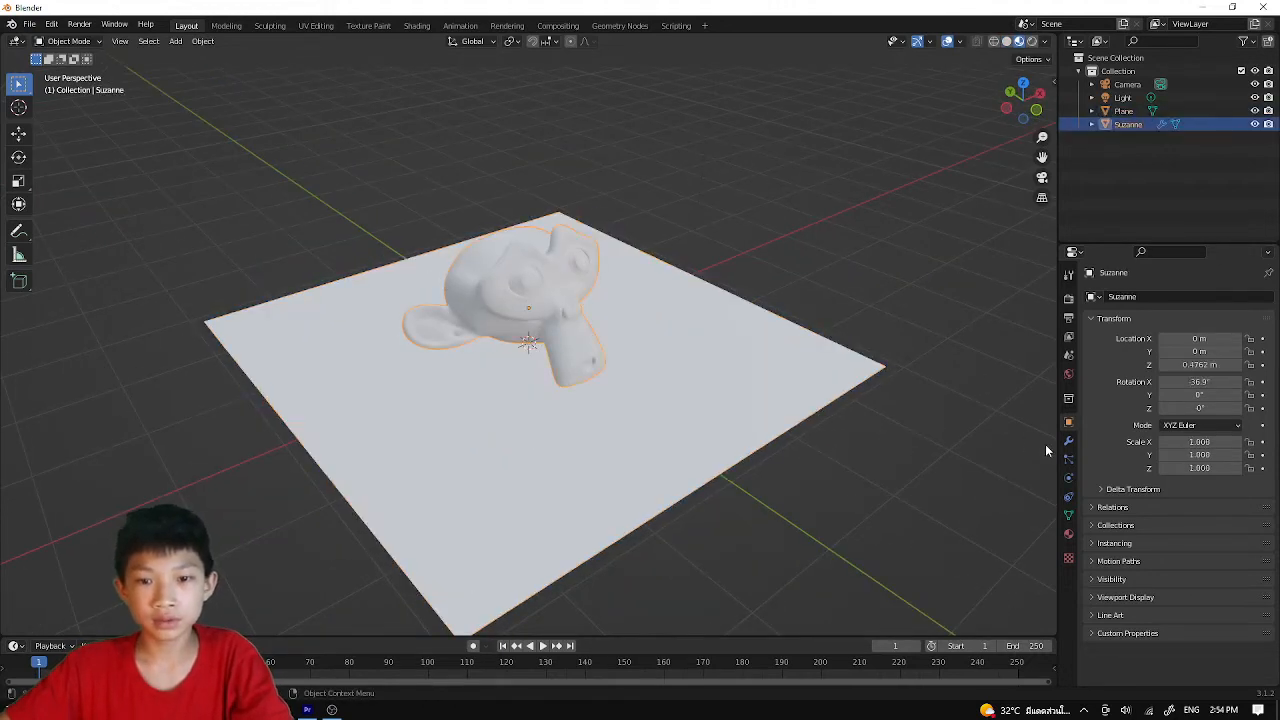
click(1068, 534)
click(1142, 354)
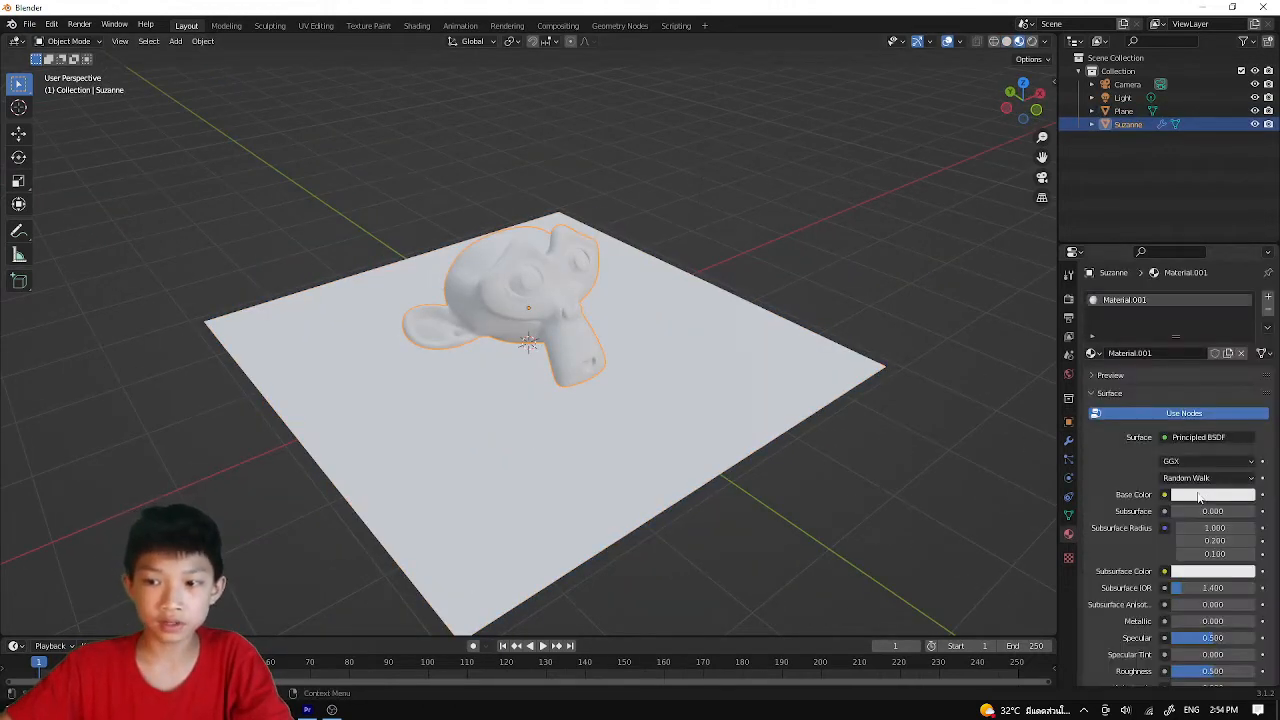
click(1210, 495)
drag(1202, 386, 1182, 408)
click(768, 213)
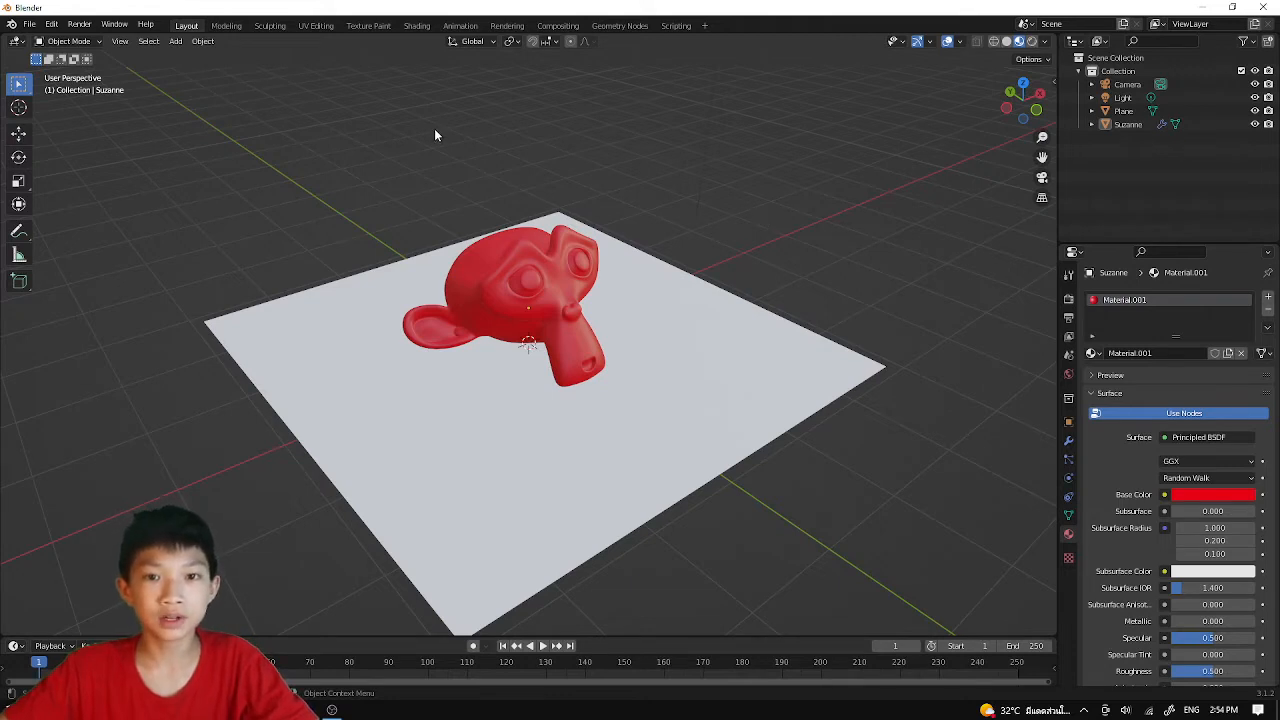
- Switch to the Shading workspace and bring Suzanne and its material nodes into close view
click(417, 26)
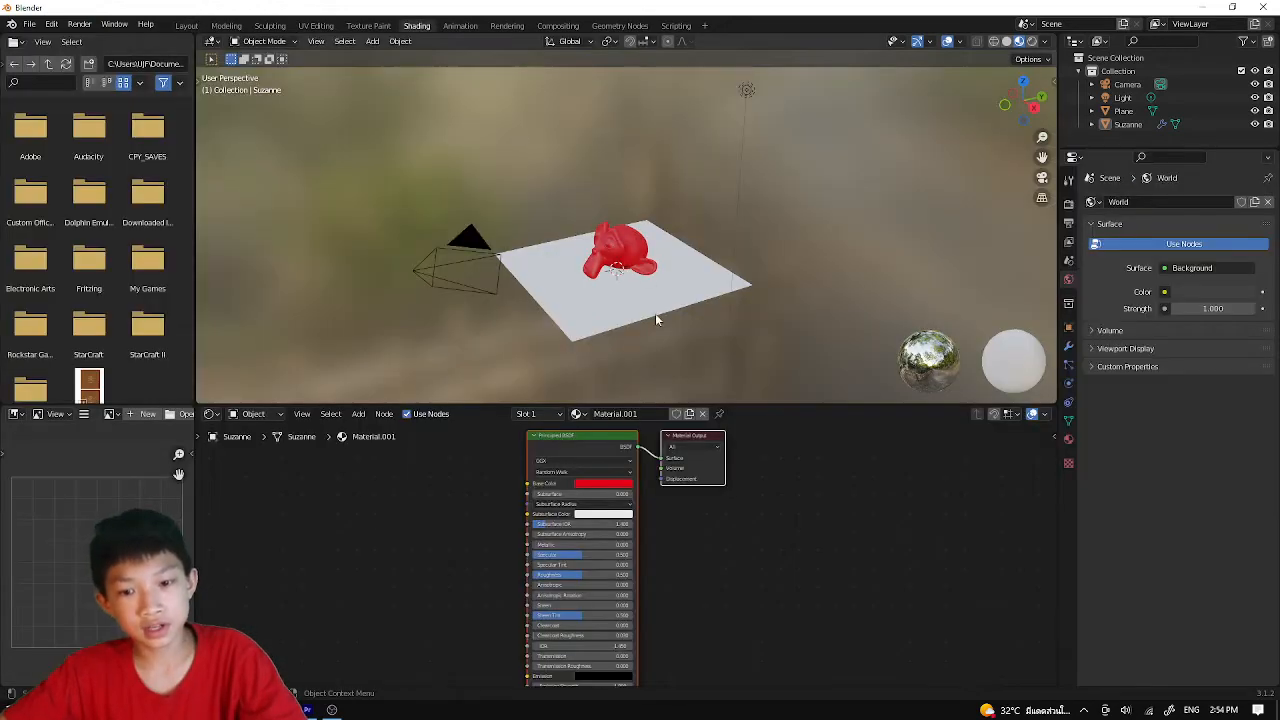
scroll(601, 551, up, 2)
scroll(600, 551, up, 2)
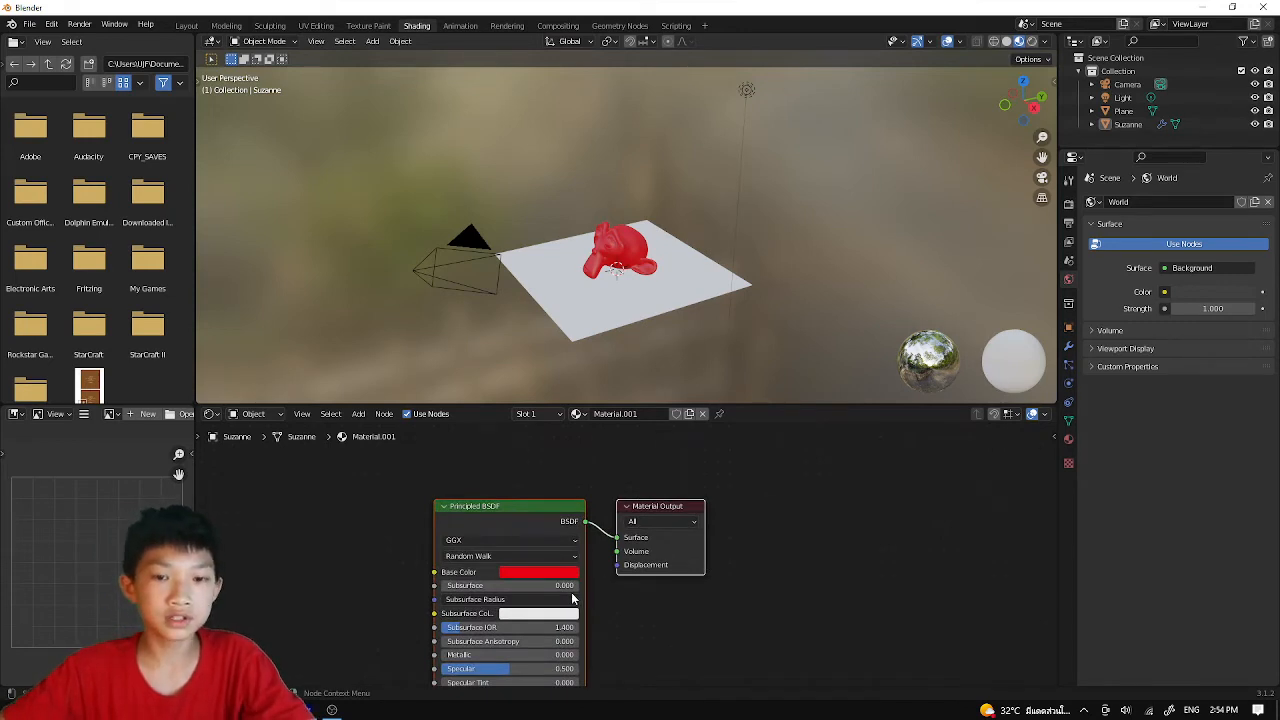
middle_drag(691, 337, 800, 366)
scroll(797, 368, up, 4)
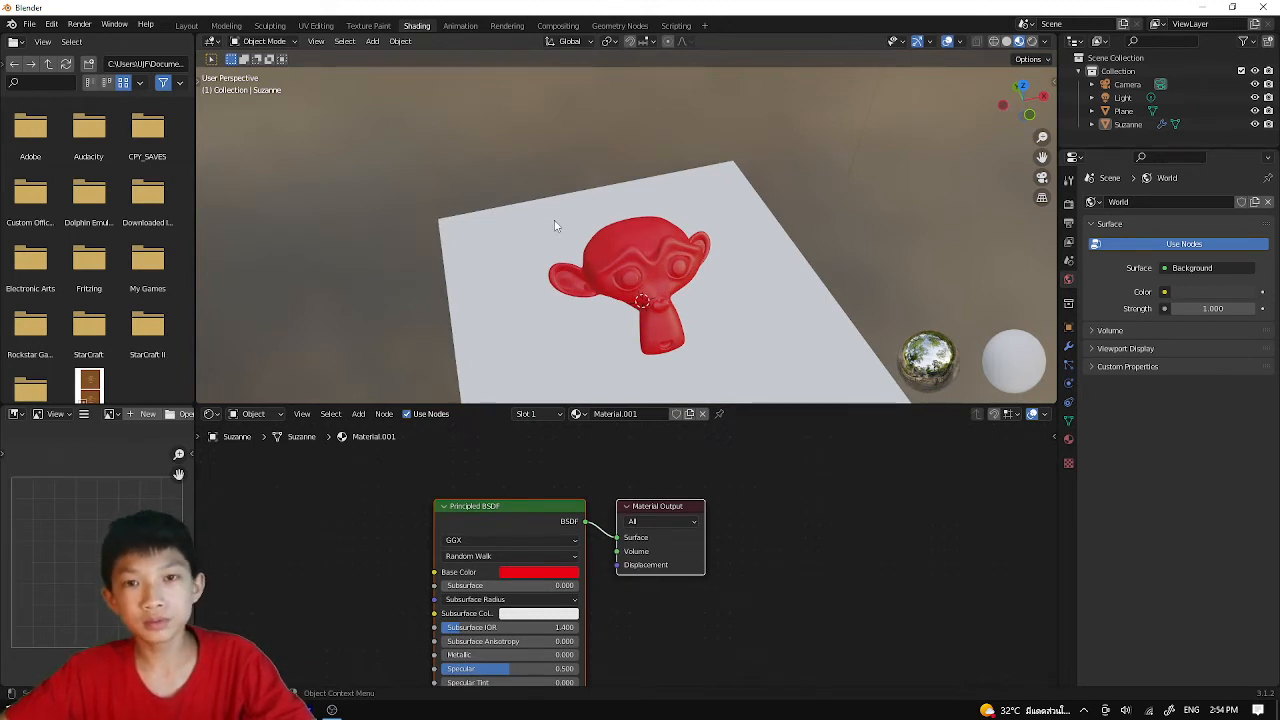
- Space the Material Output node away from the Principled BSDF node and show the scene's render properties
drag(640, 515, 720, 502)
click(627, 476)
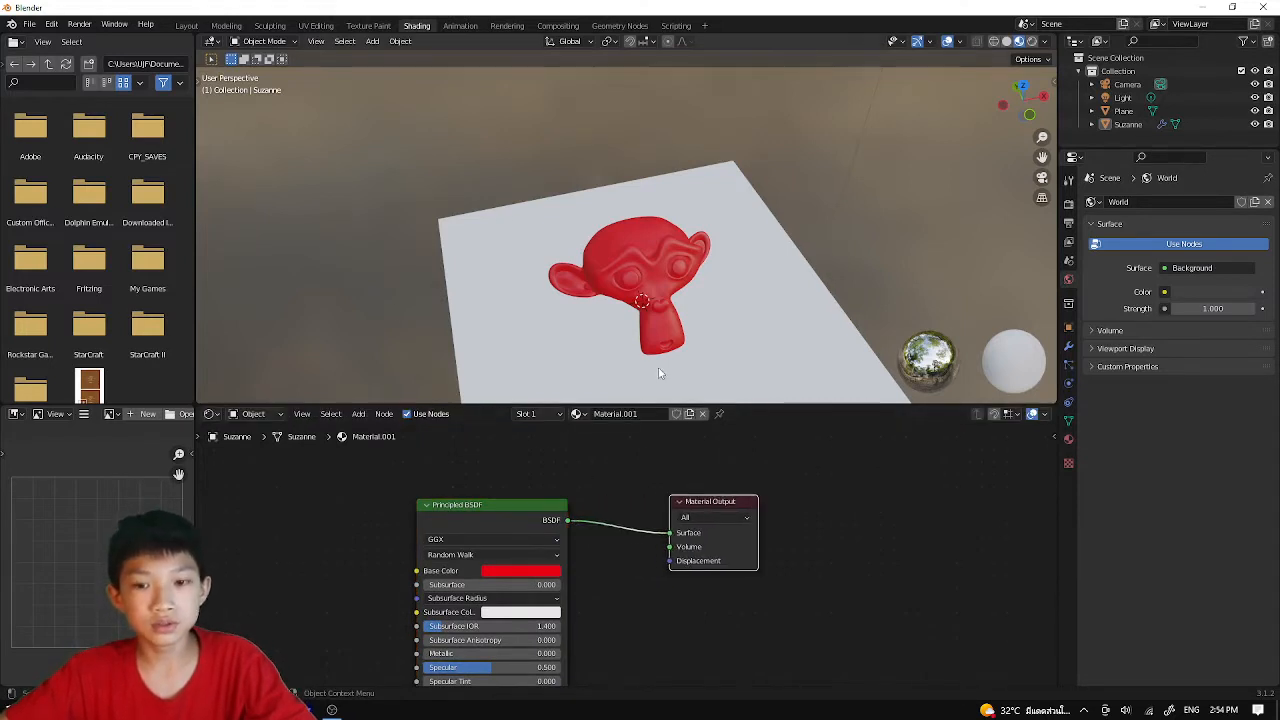
drag(715, 503, 747, 606)
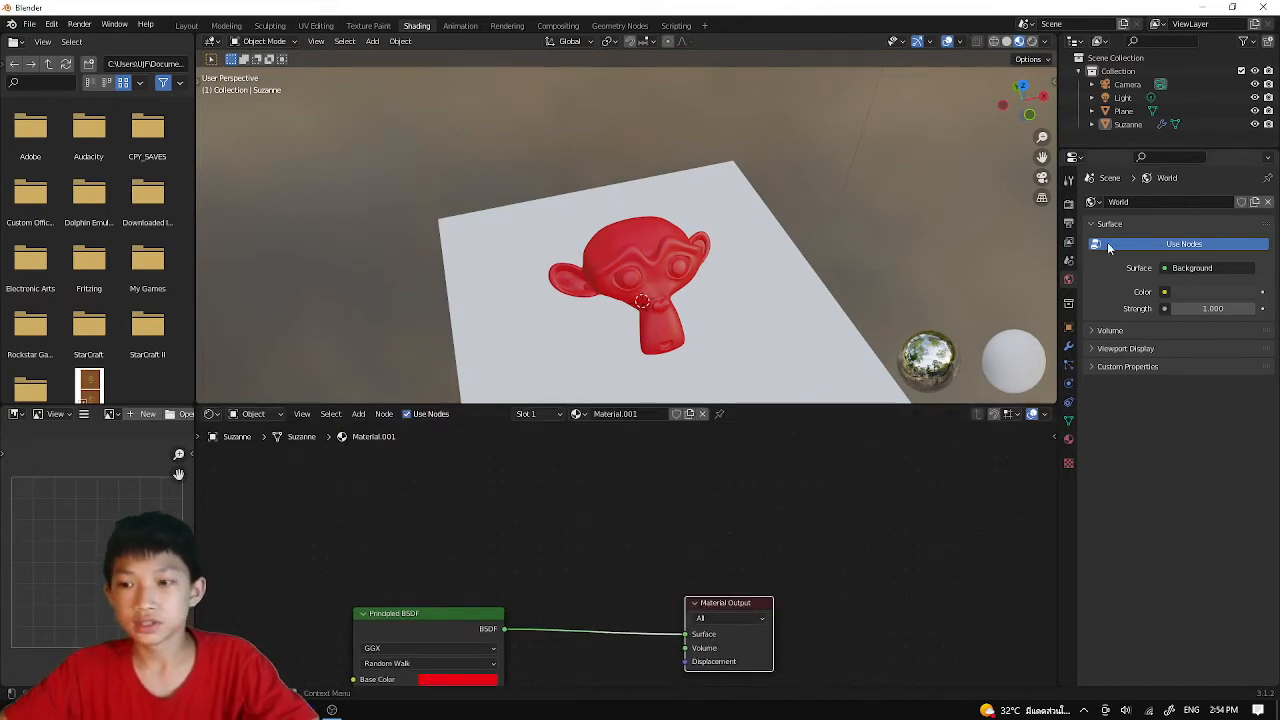
click(1068, 203)
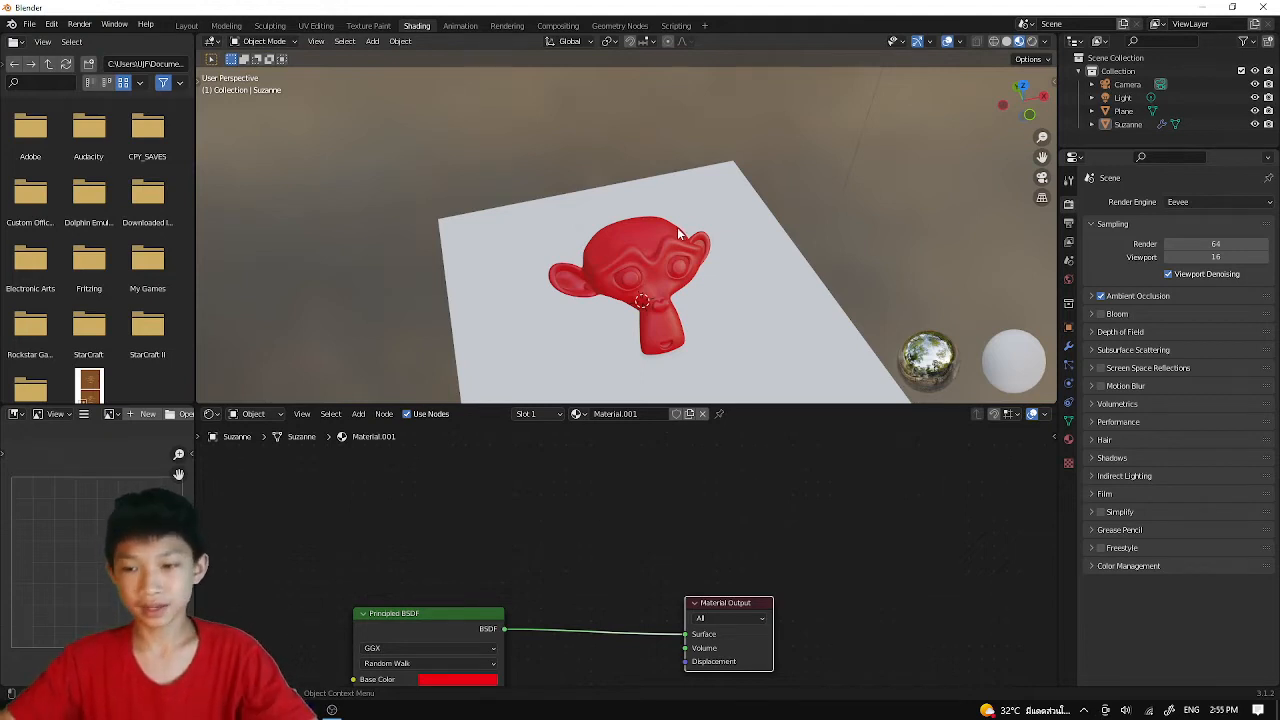
- Add an Ambient Occlusion node to Suzanne's material, placing it above the Principled BSDF node
scroll(431, 470, down, 2)
scroll(560, 512, up, 2)
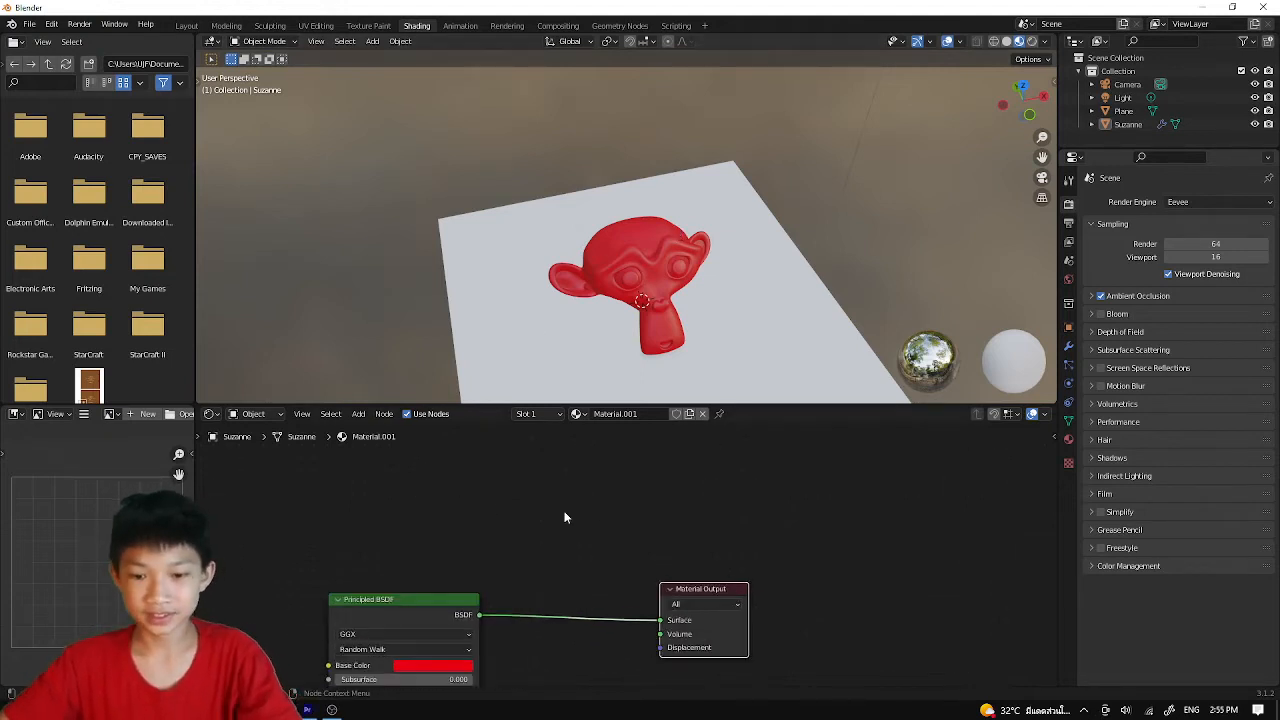
click(566, 514)
scroll(567, 514, up, 1)
middle_drag(567, 514, 550, 503)
scroll(550, 503, up, 1)
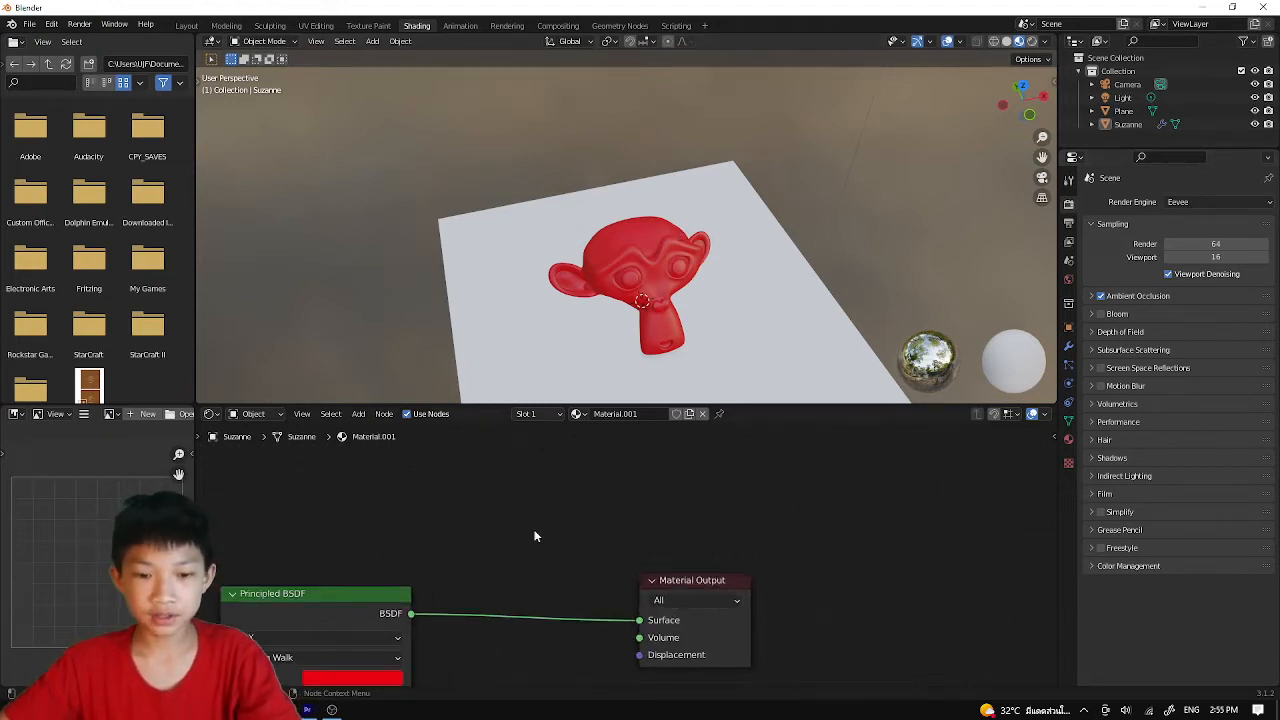
key(shift+a)
click(368, 467)
text(am)
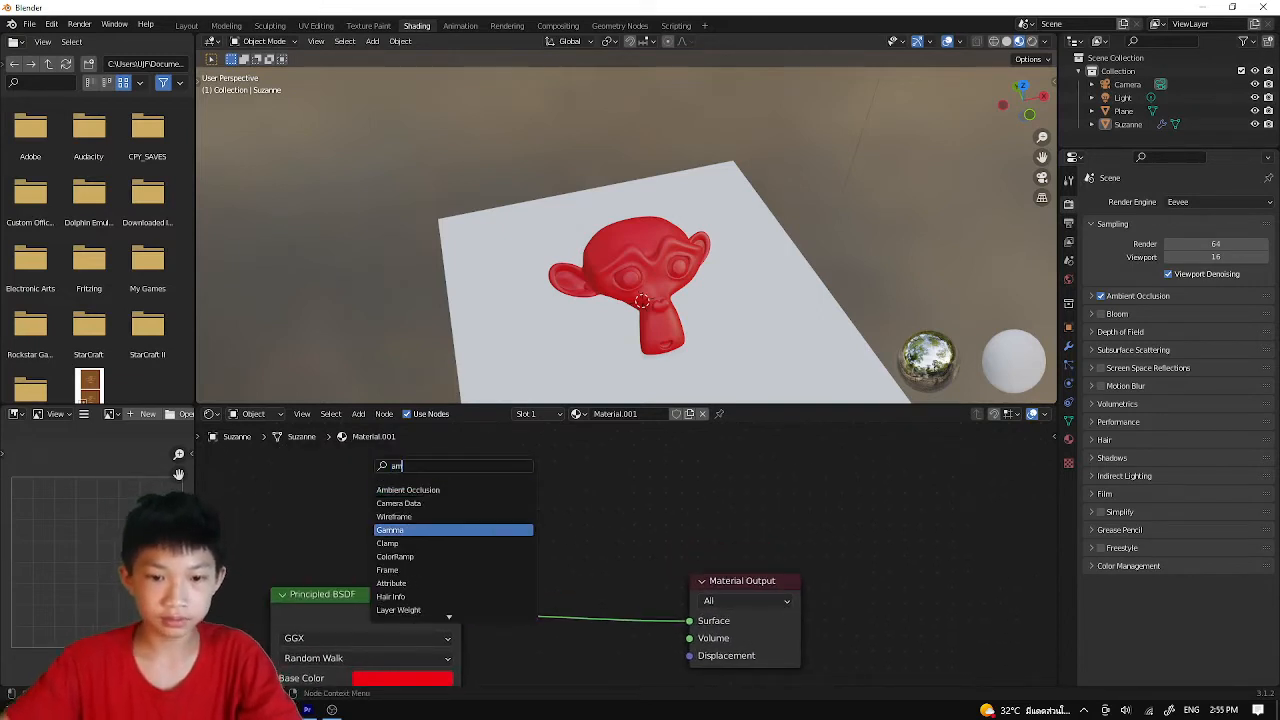
click(436, 490)
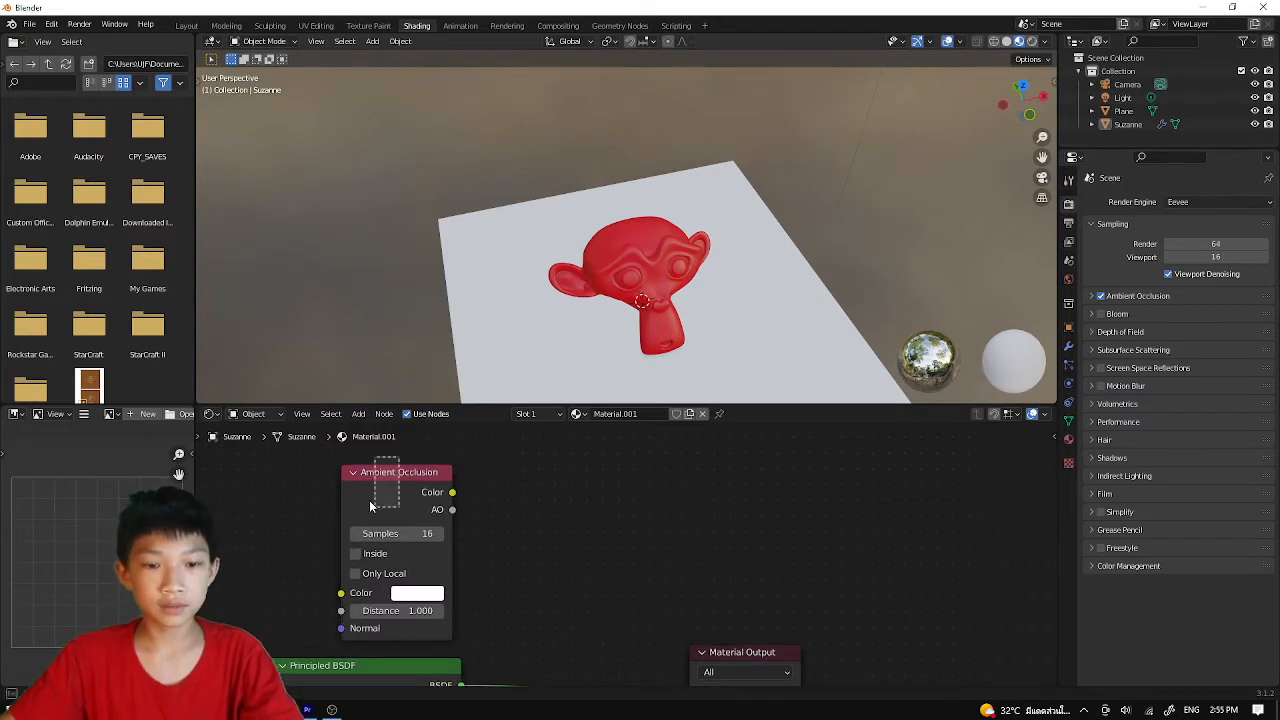
click(405, 487)
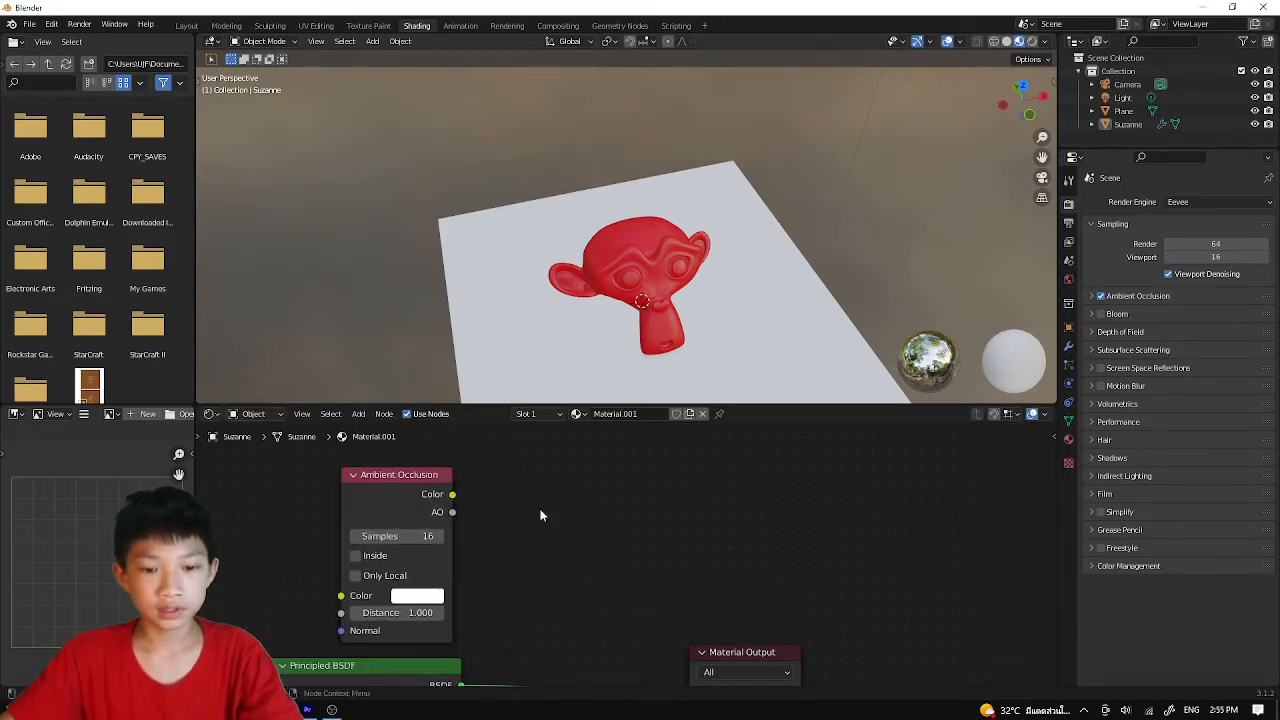
- Move the Ambient Occlusion node beside the Principled BSDF and connect its Color output to Base Color
middle_drag(803, 143, 866, 236)
scroll(781, 139, up, 4)
middle_drag(750, 248, 708, 218)
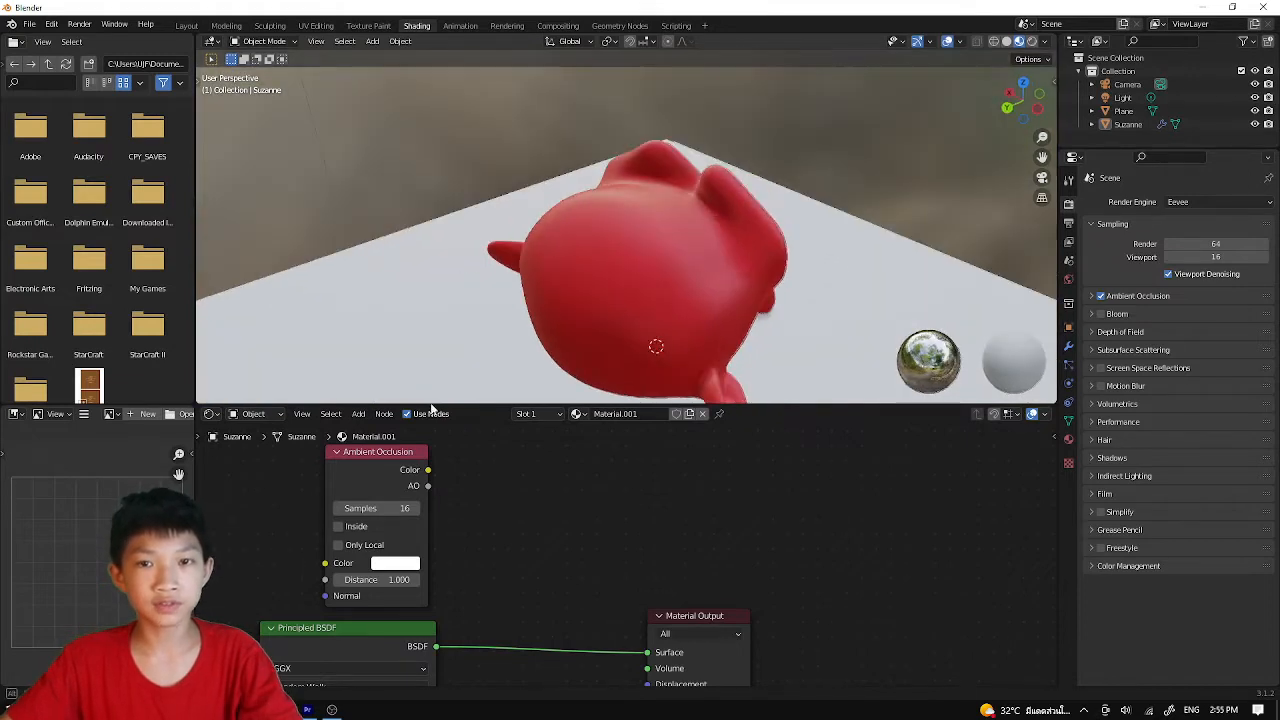
scroll(610, 495, down, 2)
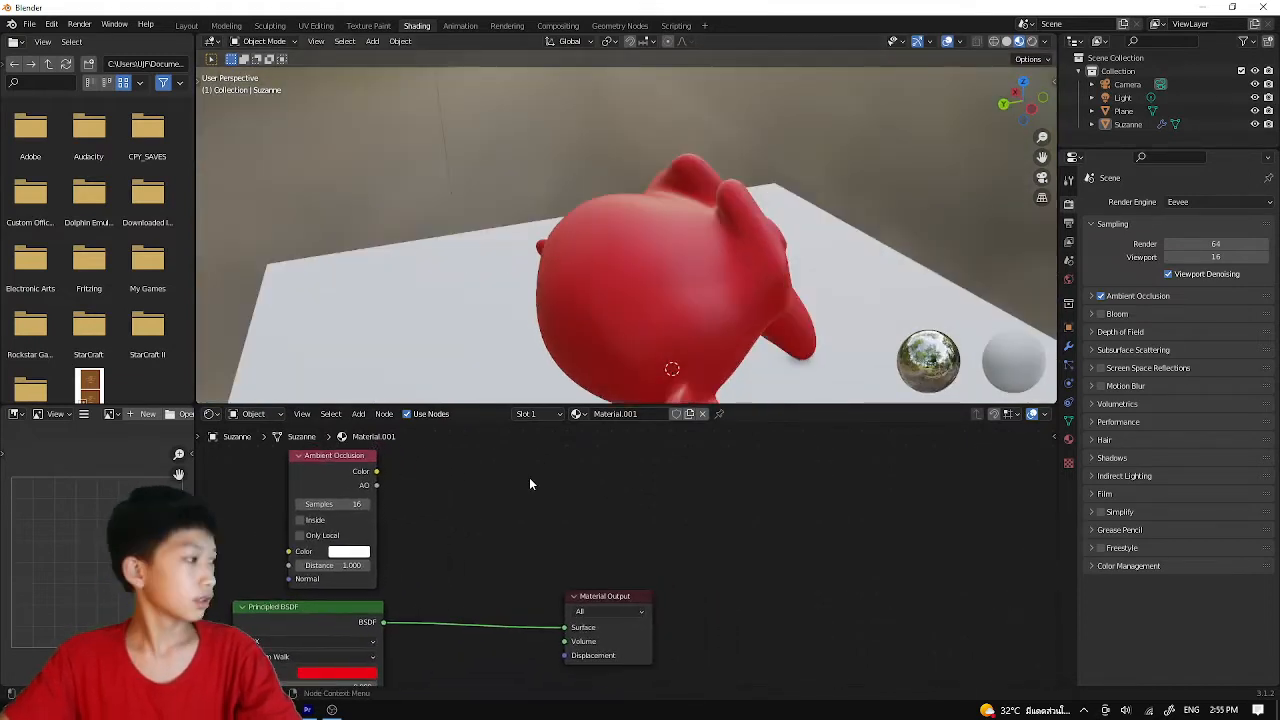
middle_drag(374, 492, 609, 456)
scroll(609, 456, down, 4)
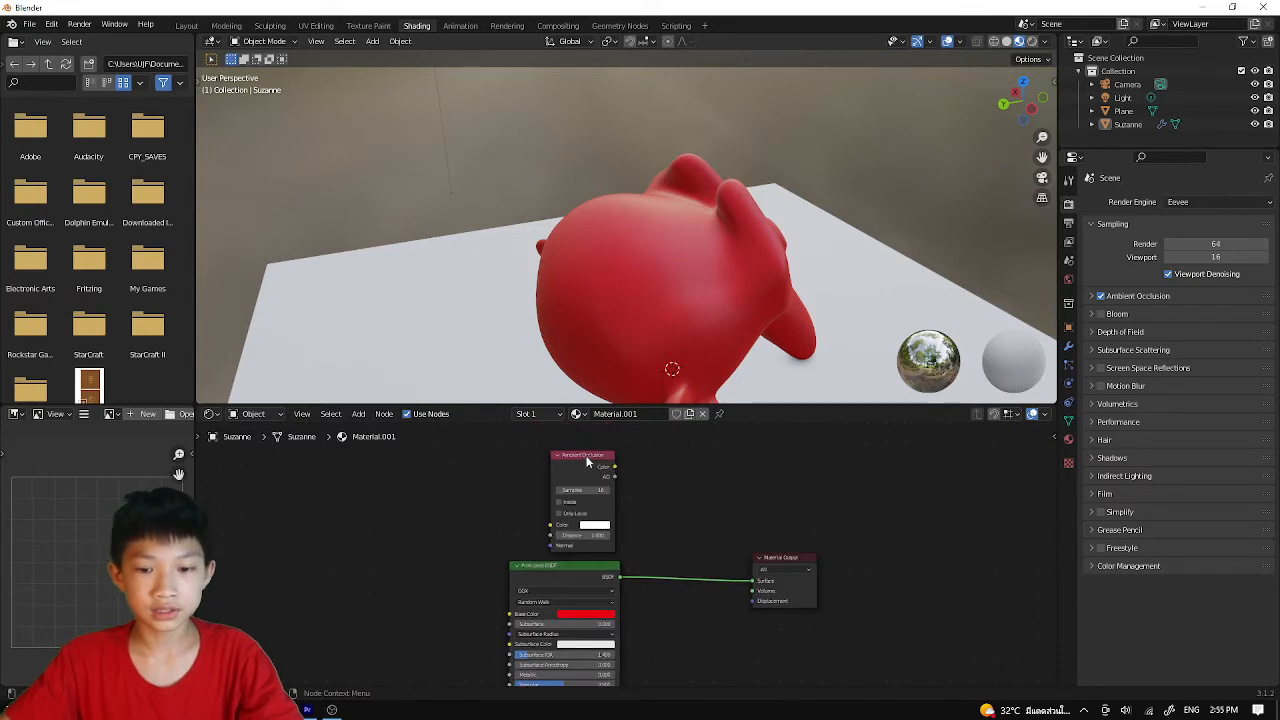
drag(585, 460, 510, 613)
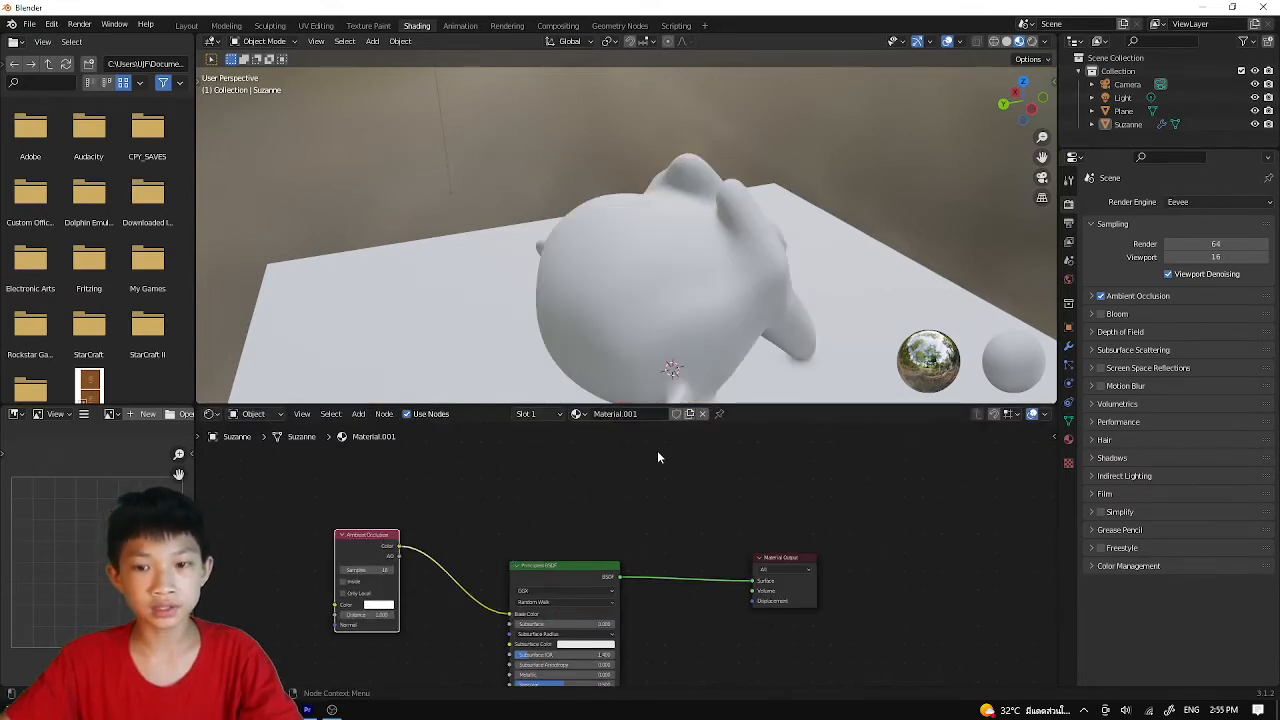
- Examine the ambient occlusion shading around Suzanne's ear and where the head meets the plane
middle_drag(560, 330, 456, 262)
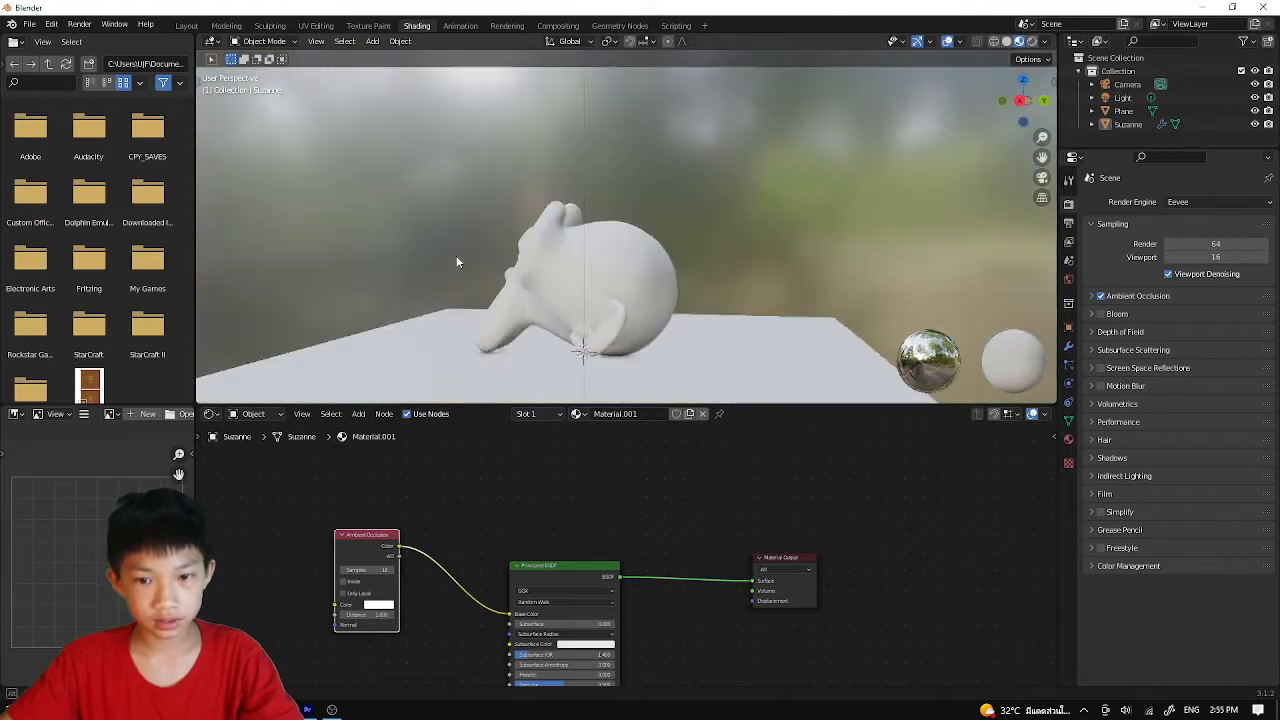
scroll(457, 260, up, 2)
shift+middle_drag(543, 306, 493, 213)
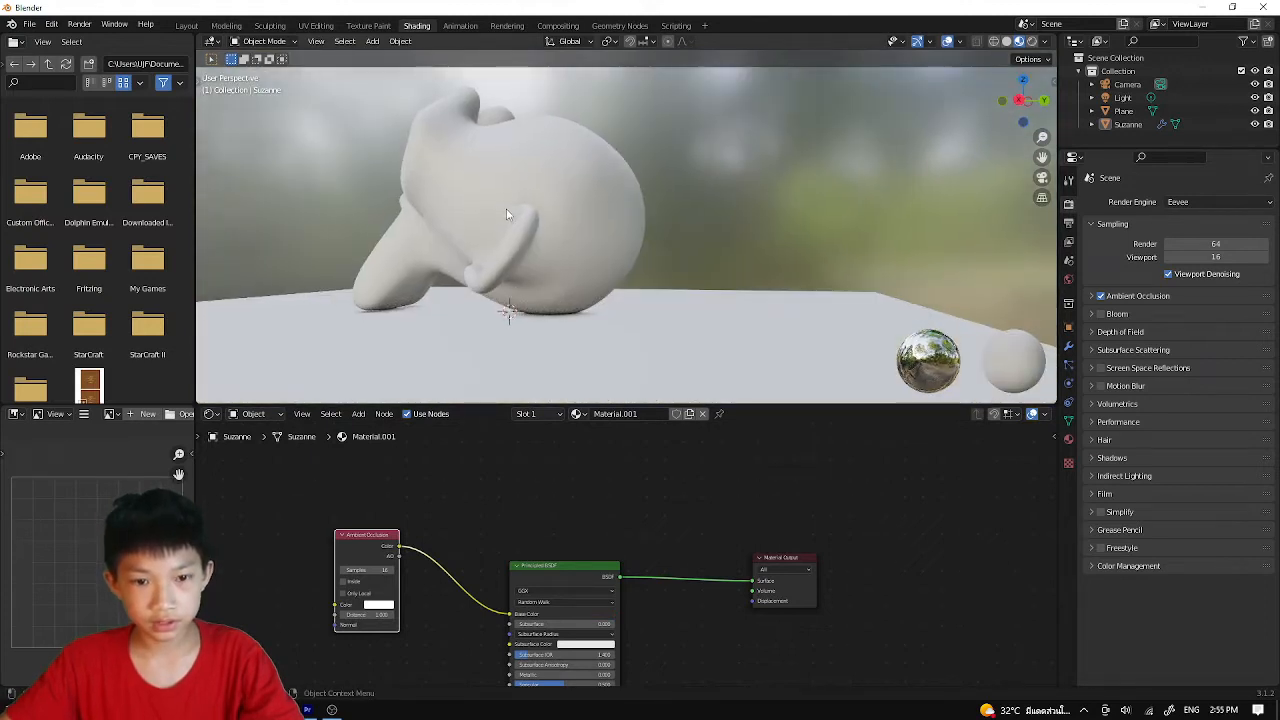
scroll(520, 205, up, 8)
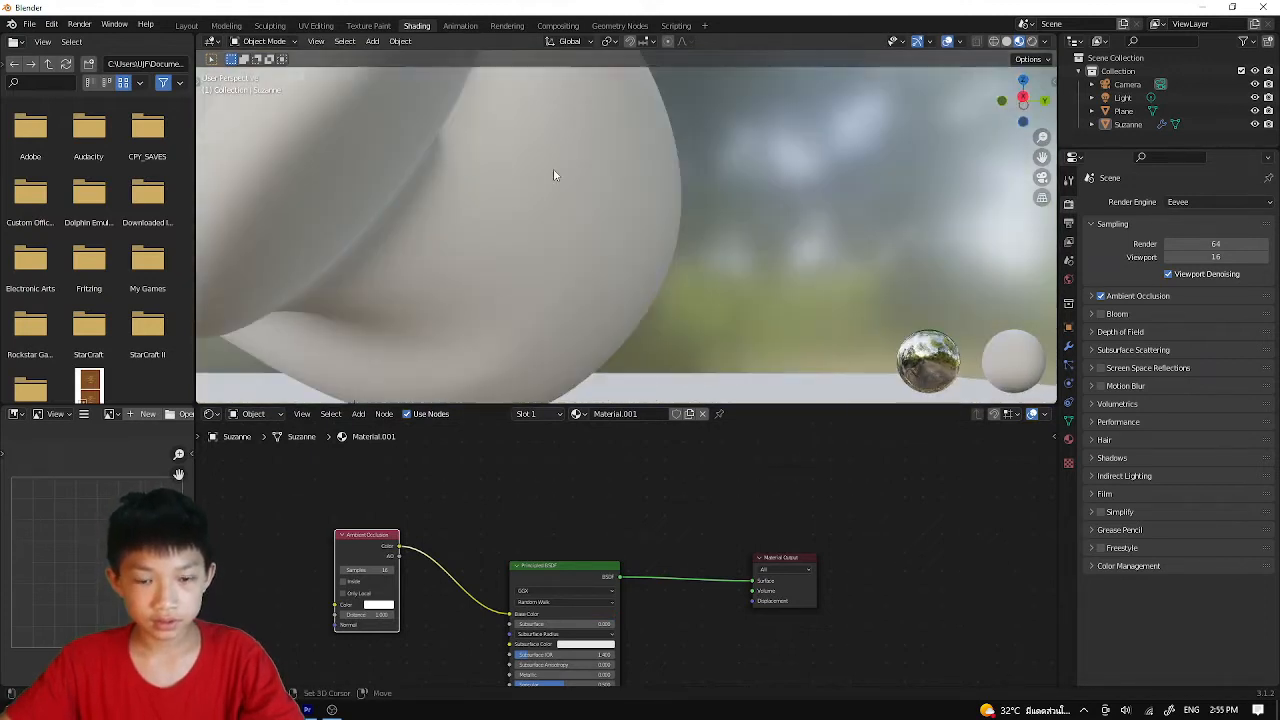
scroll(603, 114, down, 6)
scroll(600, 149, up, 4)
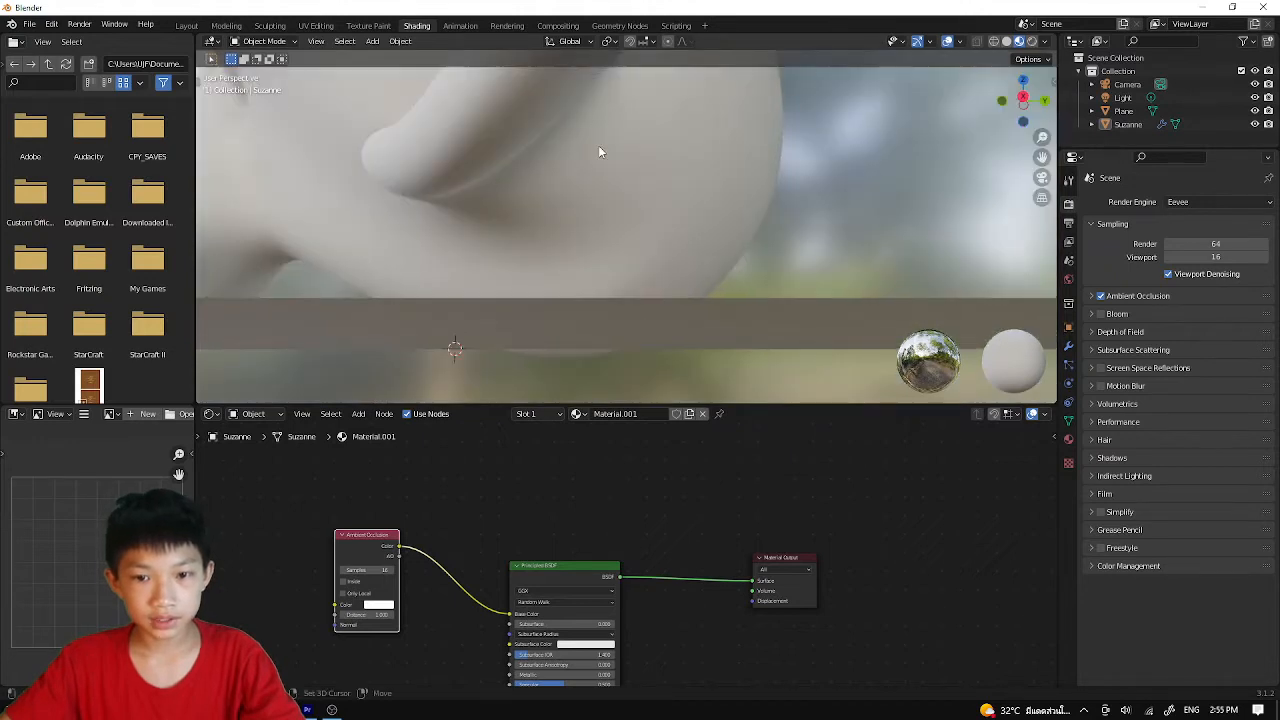
scroll(600, 174, down, 4)
- Disconnect the Ambient Occlusion node from Base Color and move it above the Principled BSDF node
drag(364, 547, 394, 513)
drag(511, 614, 464, 562)
drag(409, 511, 604, 456)
middle_drag(604, 456, 524, 477)
scroll(523, 466, up, 3)
scroll(524, 478, down, 4)
- Add a Mix Shader node on the link between the Principled BSDF and the Material Output
key(shift+a)
click(588, 495)
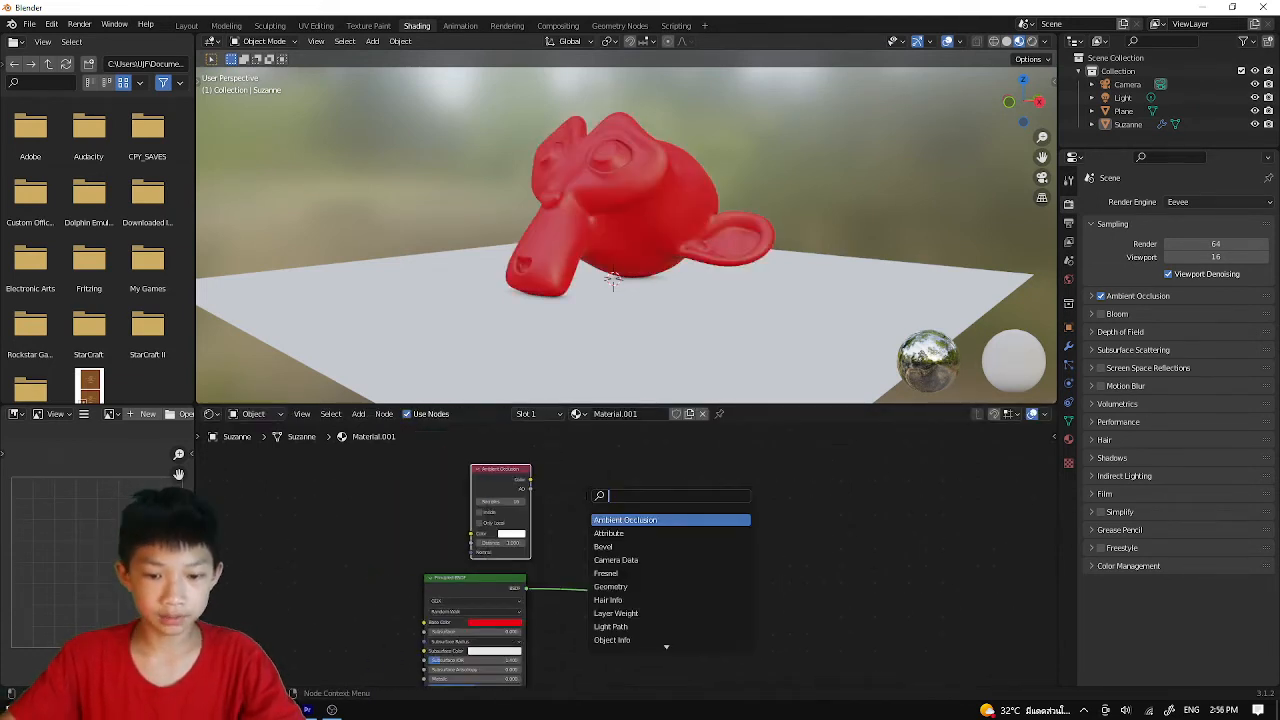
text(mix)
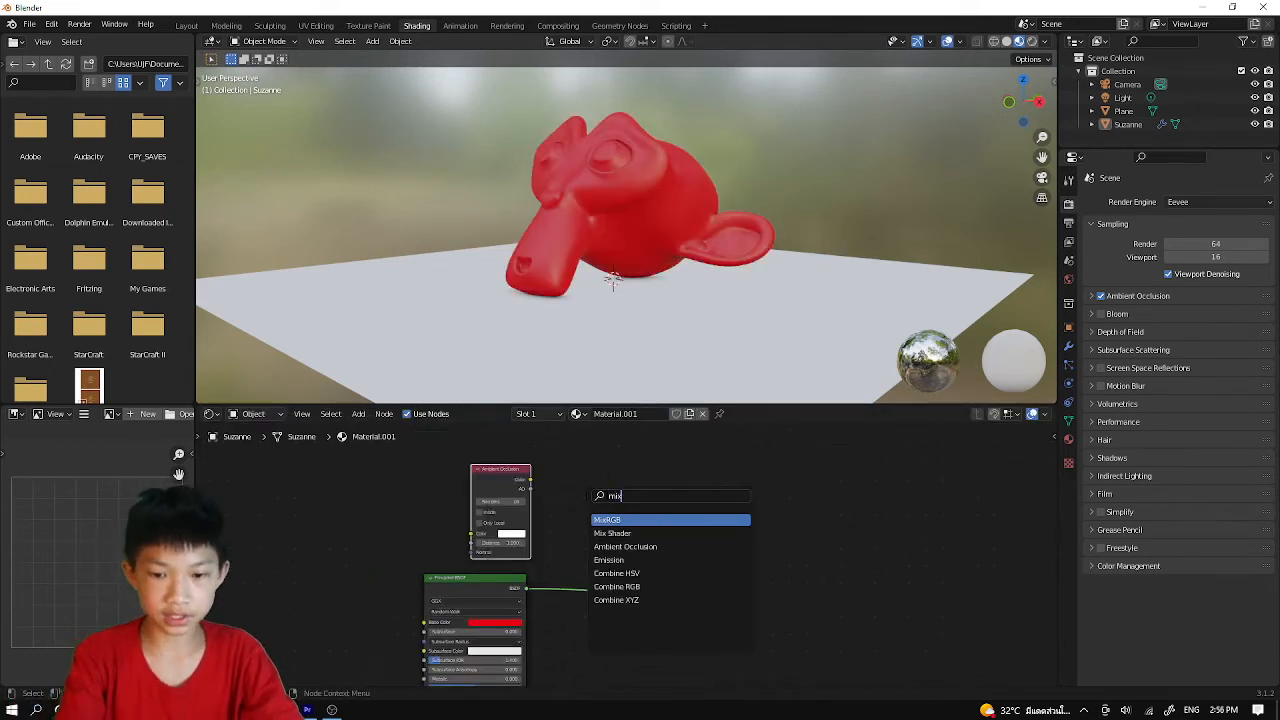
click(643, 540)
click(592, 600)
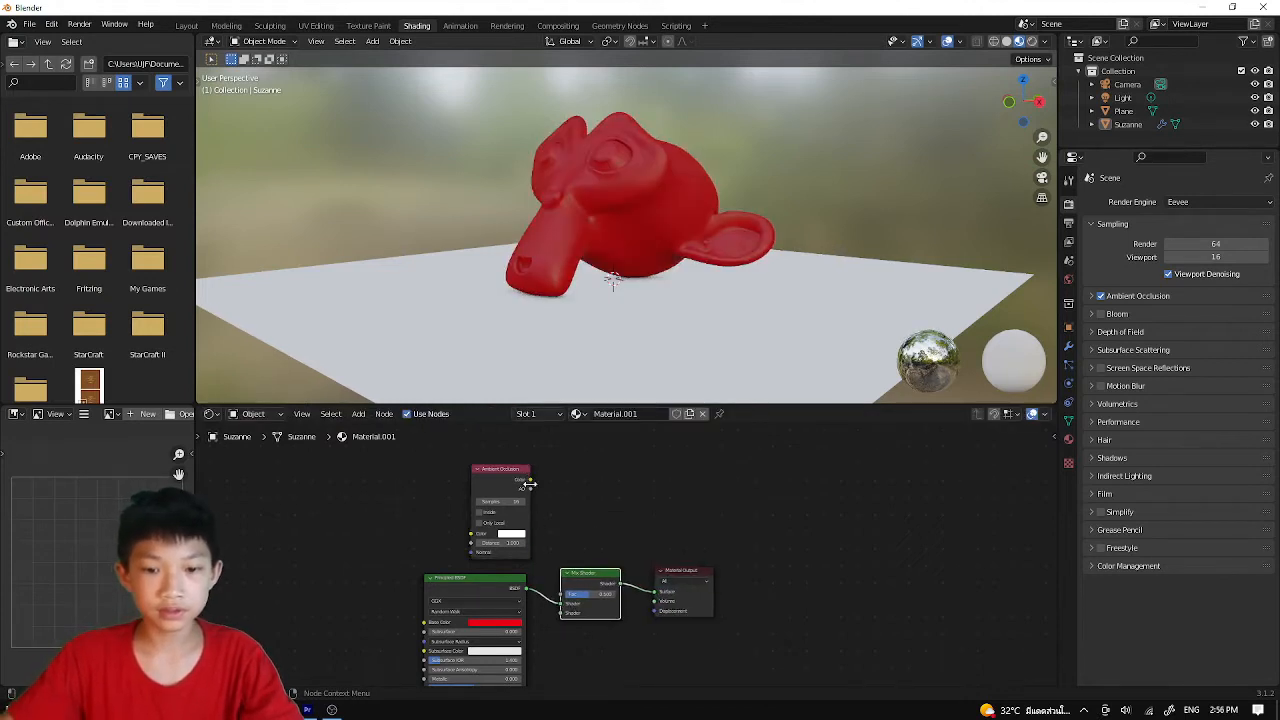
- Connect the Ambient Occlusion node's Color output to the Mix Shader's Fac input
drag(531, 480, 557, 495)
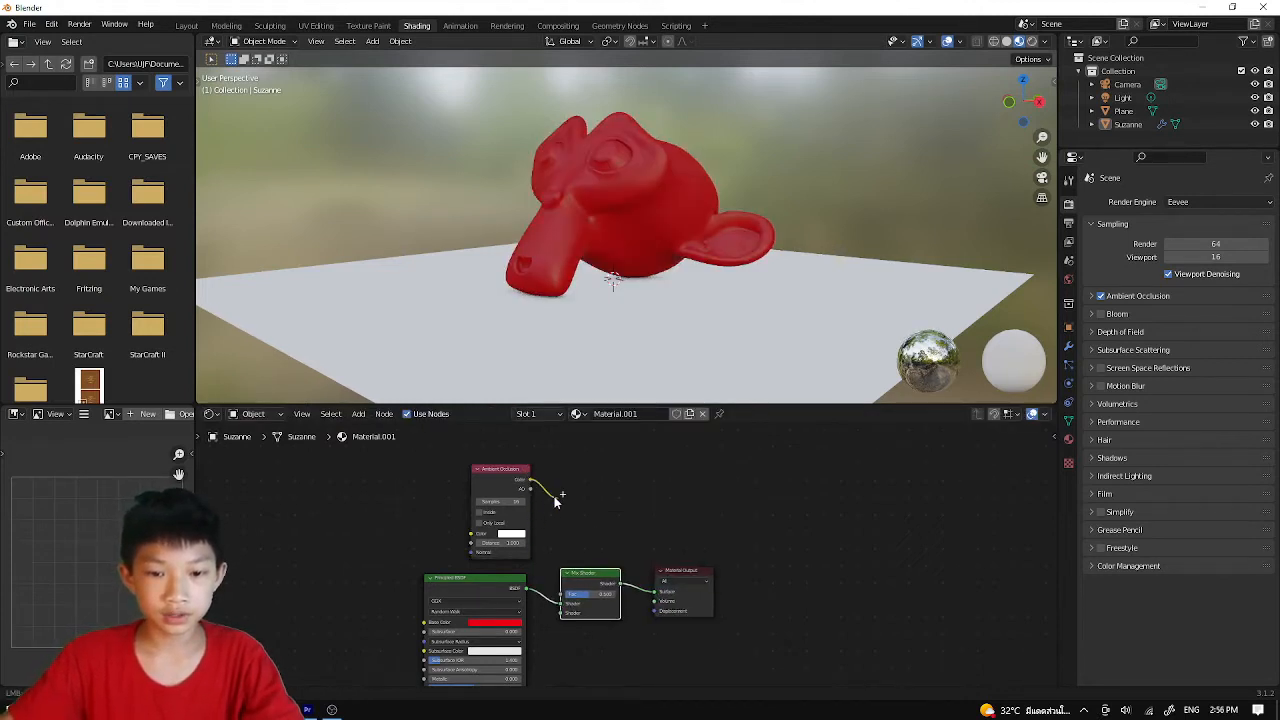
drag(561, 568, 566, 603)
drag(582, 542, 562, 594)
click(618, 642)
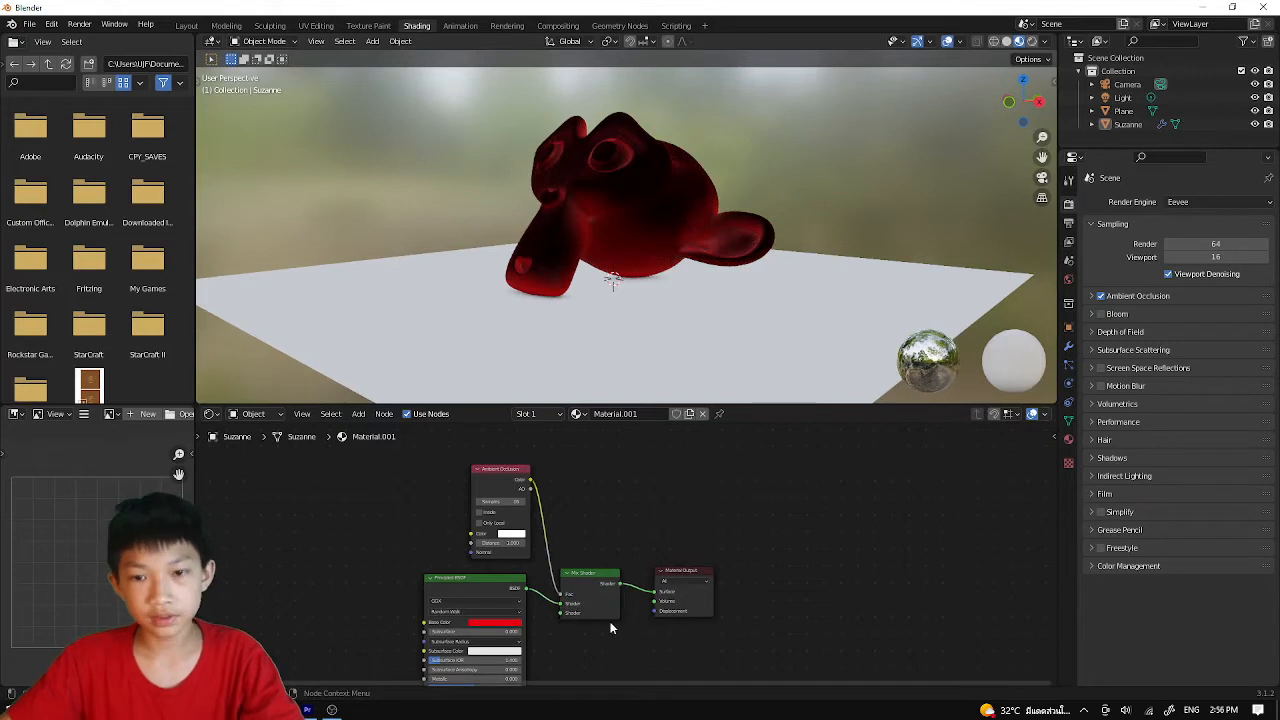
- Add a Diffuse BSDF node below the Mix Shader, beside the Principled BSDF node
scroll(611, 624, up, 2)
middle_drag(614, 578, 594, 471)
scroll(569, 492, up, 1)
middle_drag(557, 587, 529, 507)
key(shift+a)
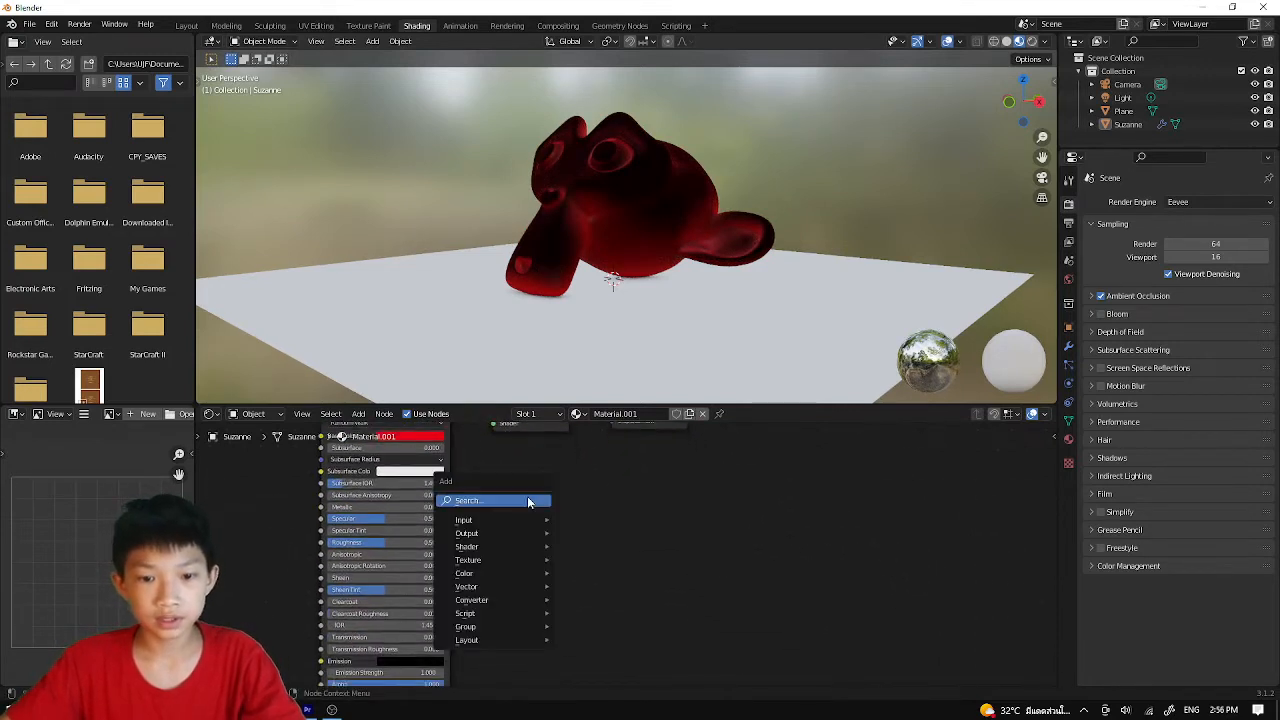
click(527, 497)
text(diffuse)
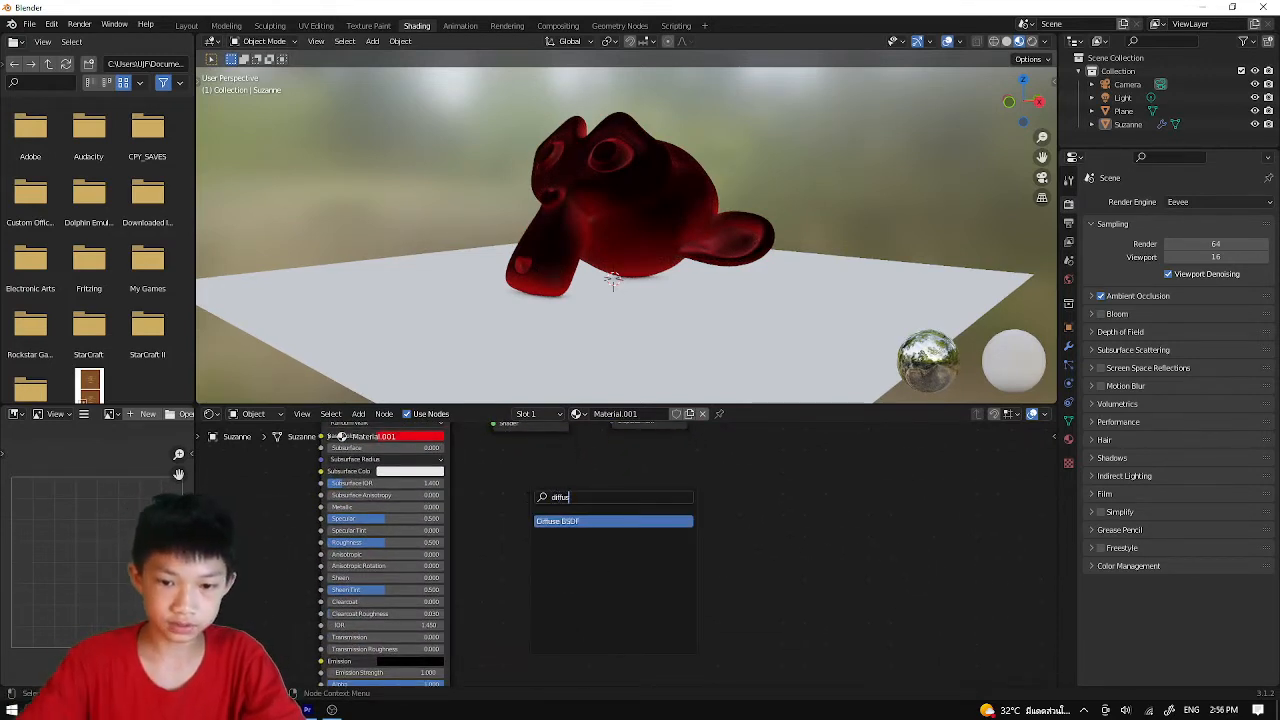
click(569, 521)
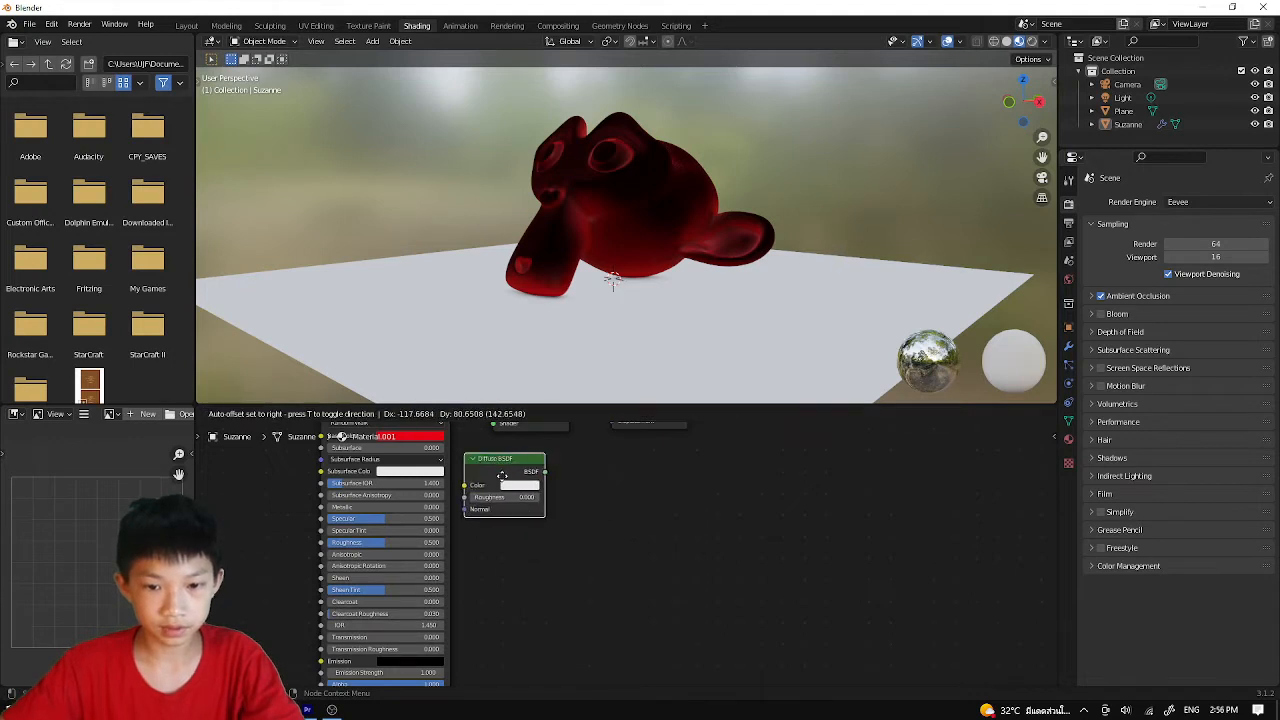
click(516, 476)
- Make room beside the Diffuse BSDF node and connect its BSDF output to the Mix Shader's second Shader input
middle_drag(516, 476, 525, 570)
drag(380, 484, 336, 481)
drag(495, 563, 503, 518)
scroll(560, 560, up, 3)
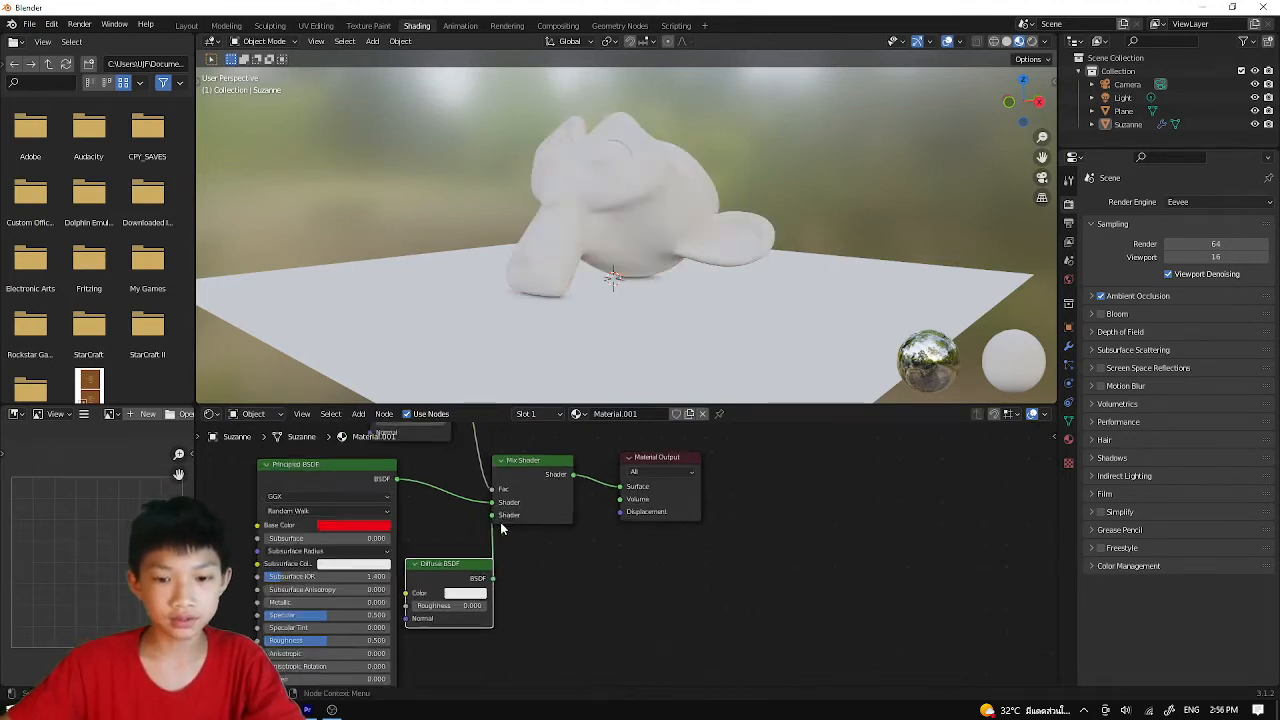
- Shift the Ambient Occlusion node slightly farther up and away from the Mix Shader
middle_drag(565, 562, 613, 592)
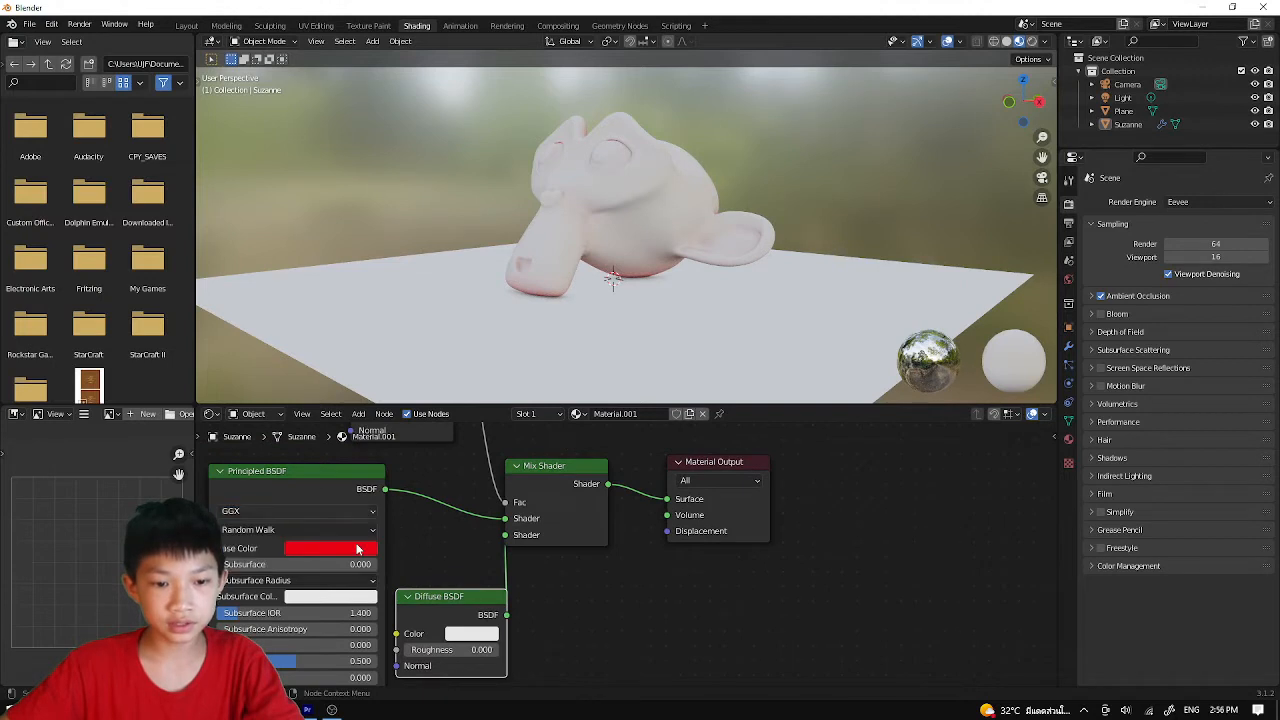
click(373, 530)
click(431, 519)
middle_drag(431, 519, 399, 446)
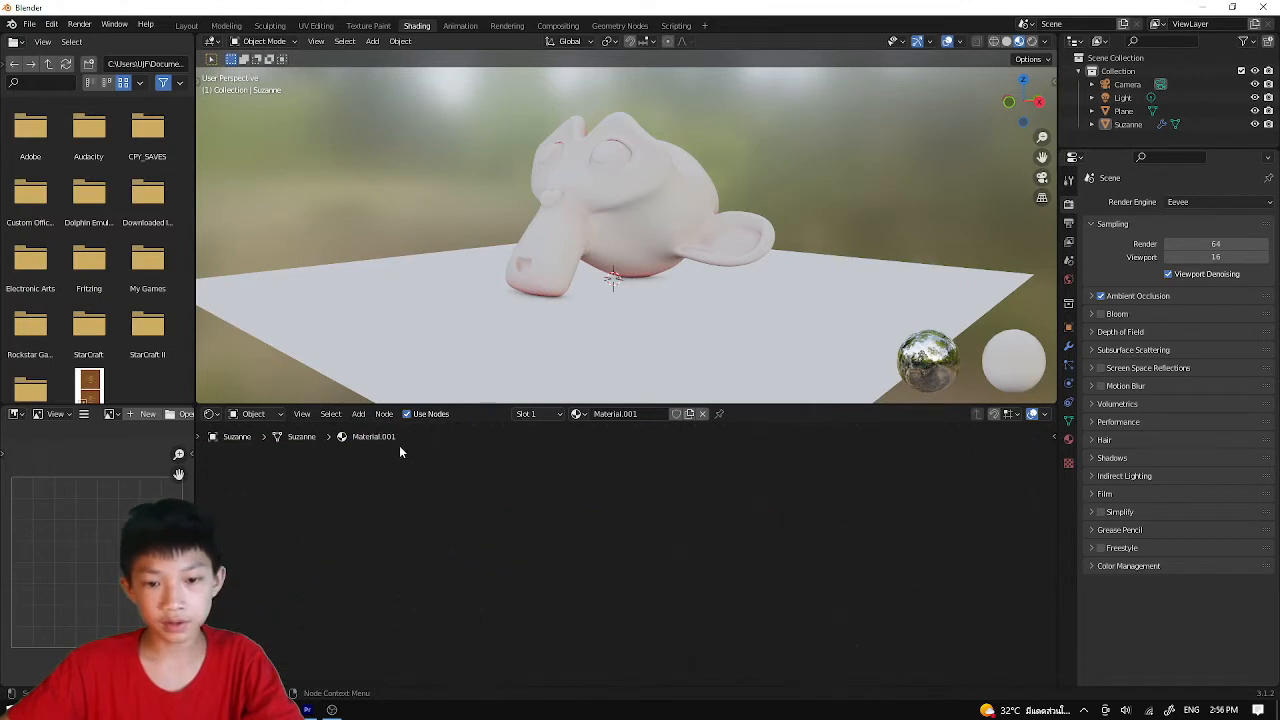
middle_drag(451, 587, 427, 478)
drag(362, 539, 321, 507)
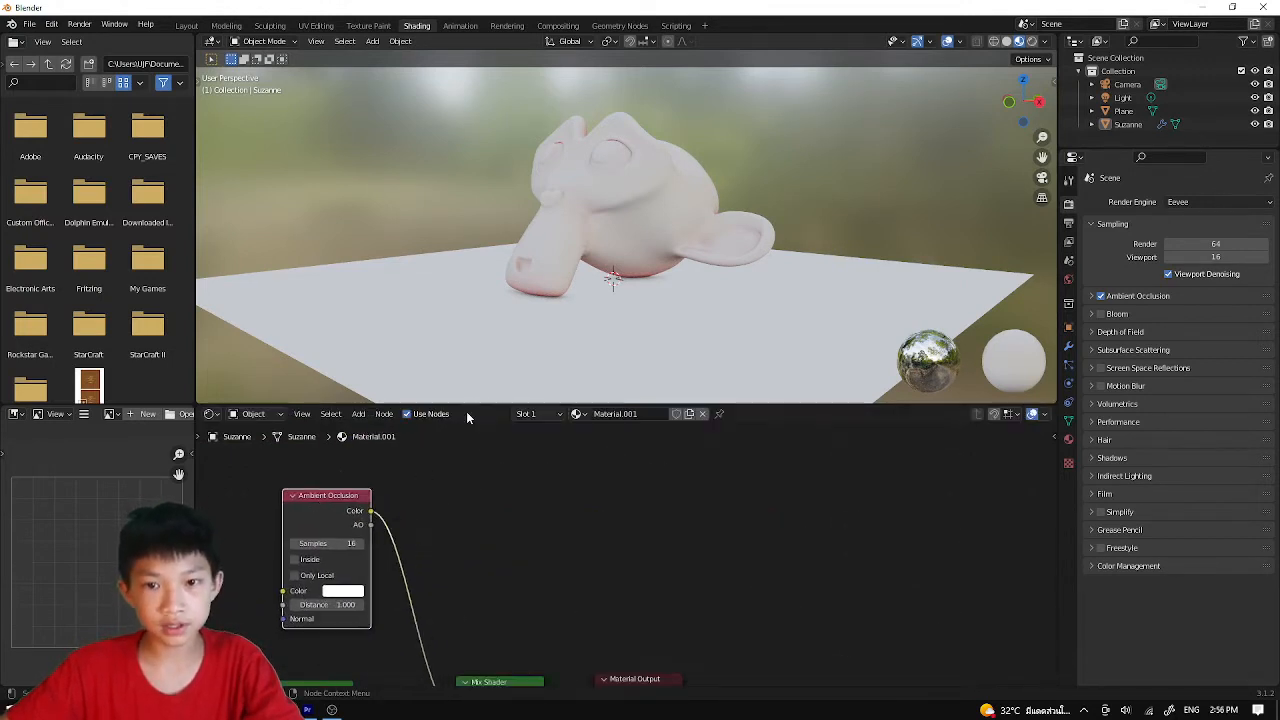
- Set the Diffuse BSDF node's color to a saturated blue
middle_drag(587, 150, 638, 230)
scroll(638, 231, up, 2)
middle_drag(526, 614, 491, 499)
middle_drag(525, 592, 595, 488)
click(464, 607)
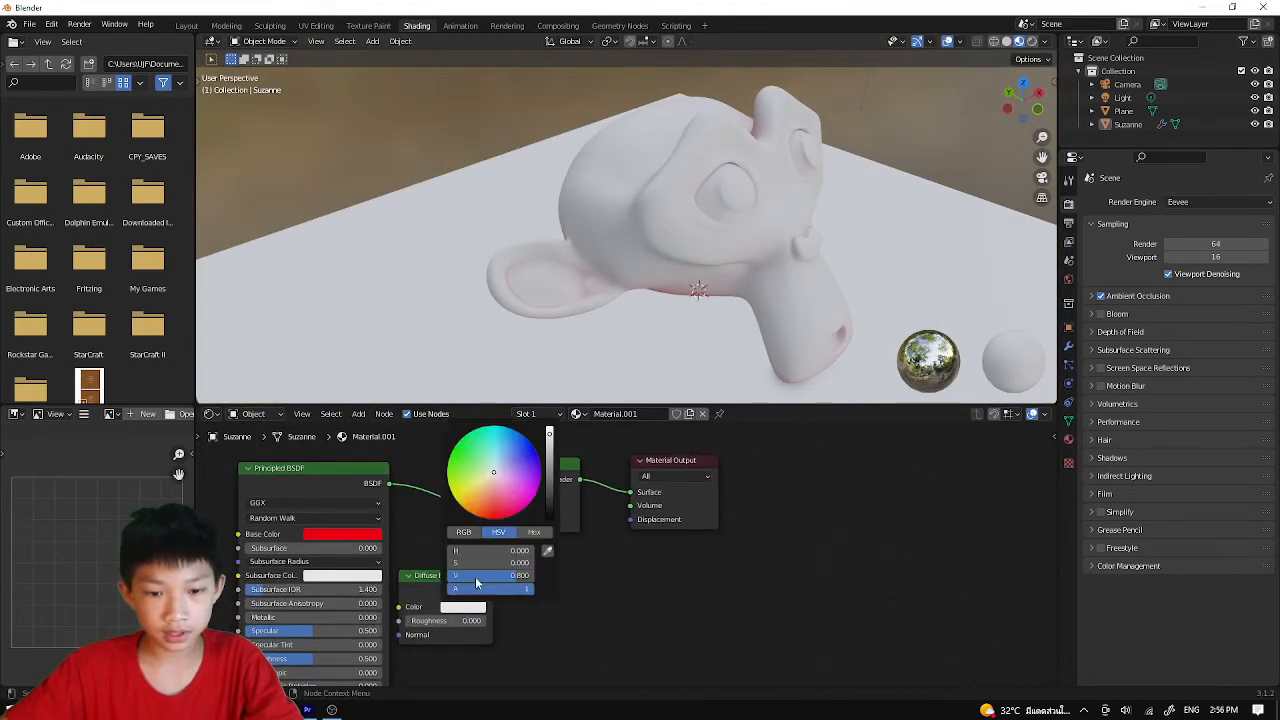
mouse_move(512, 450)
mouse_down()
mouse_move(538, 461)
mouse_move(521, 465)
mouse_move(534, 449)
mouse_up()
click(462, 608)
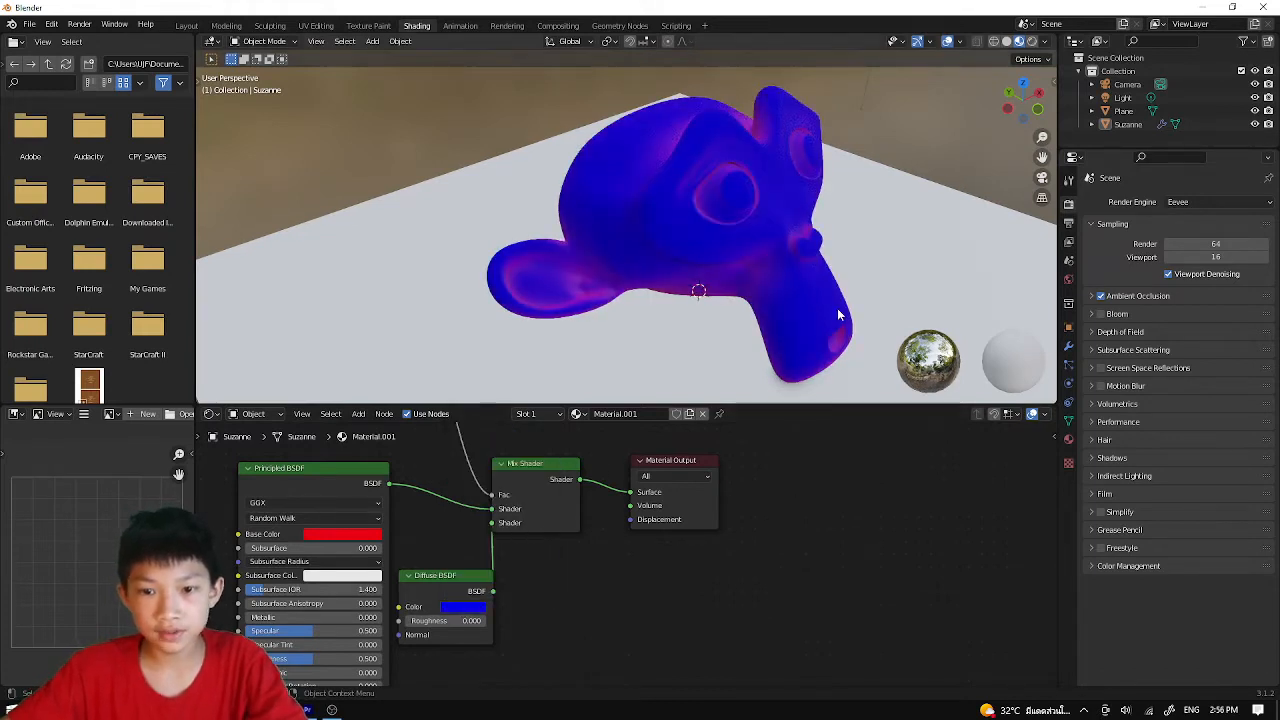
- Examine how the red and blue shaders blend across Suzanne's ear, snout, underside and eyes
middle_drag(772, 262, 626, 234)
scroll(626, 232, up, 3)
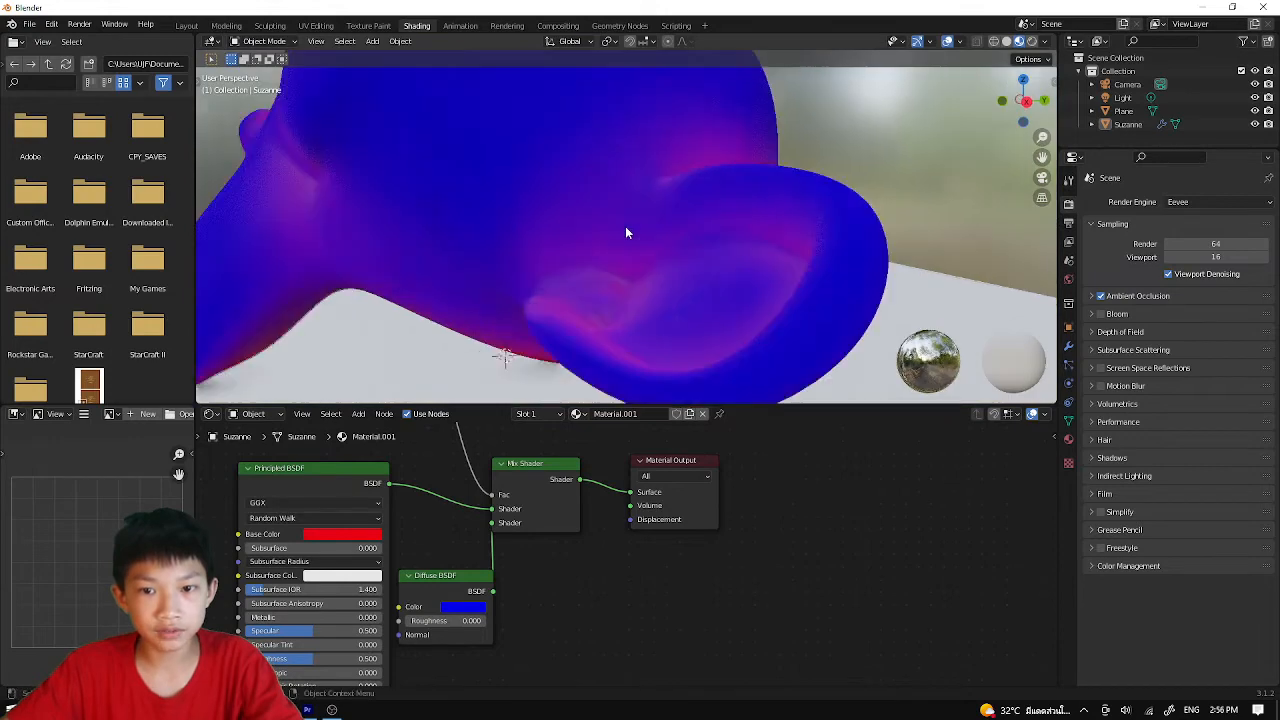
scroll(468, 224, down, 2)
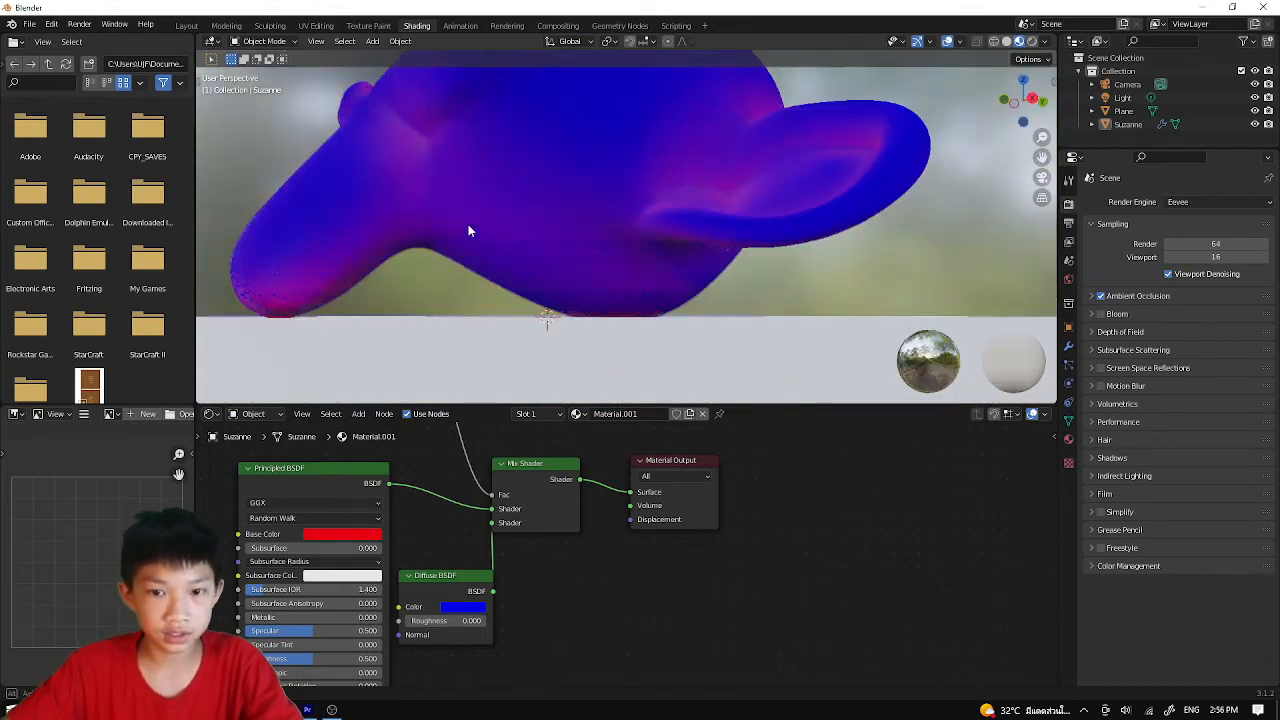
scroll(579, 323, down, 5)
scroll(560, 317, up, 5)
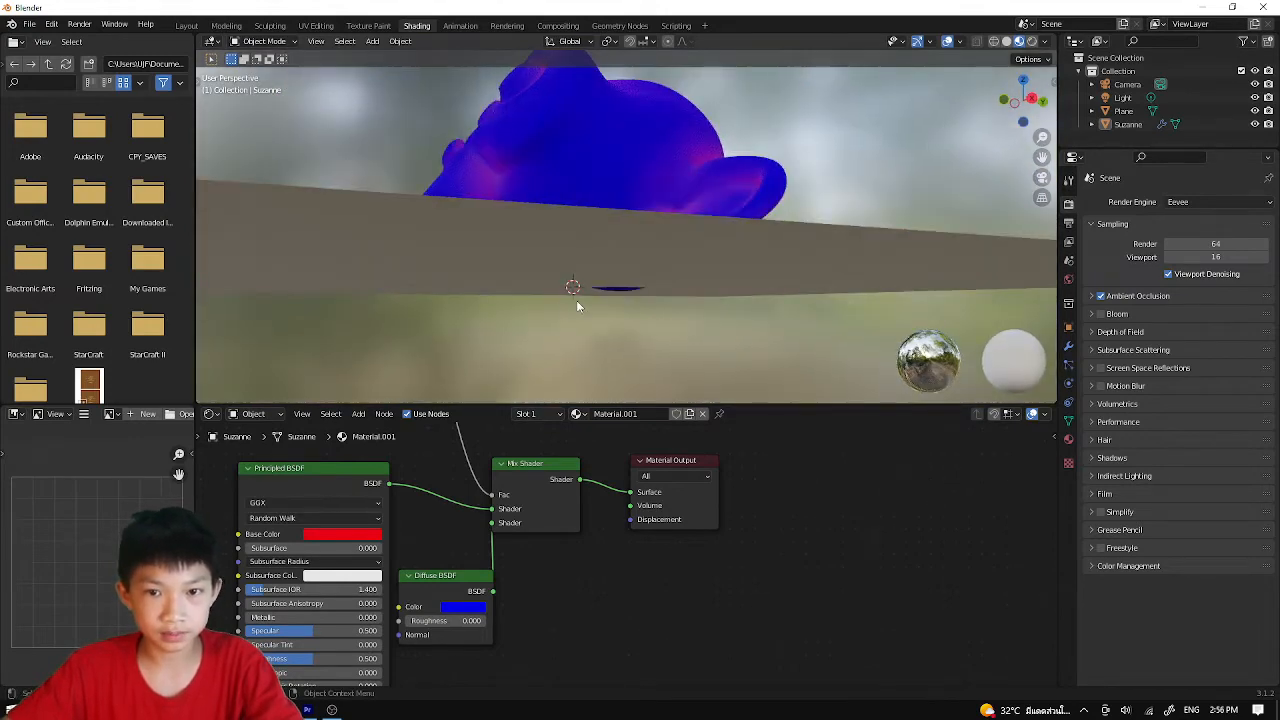
middle_drag(576, 300, 700, 371)
scroll(700, 371, up, 3)
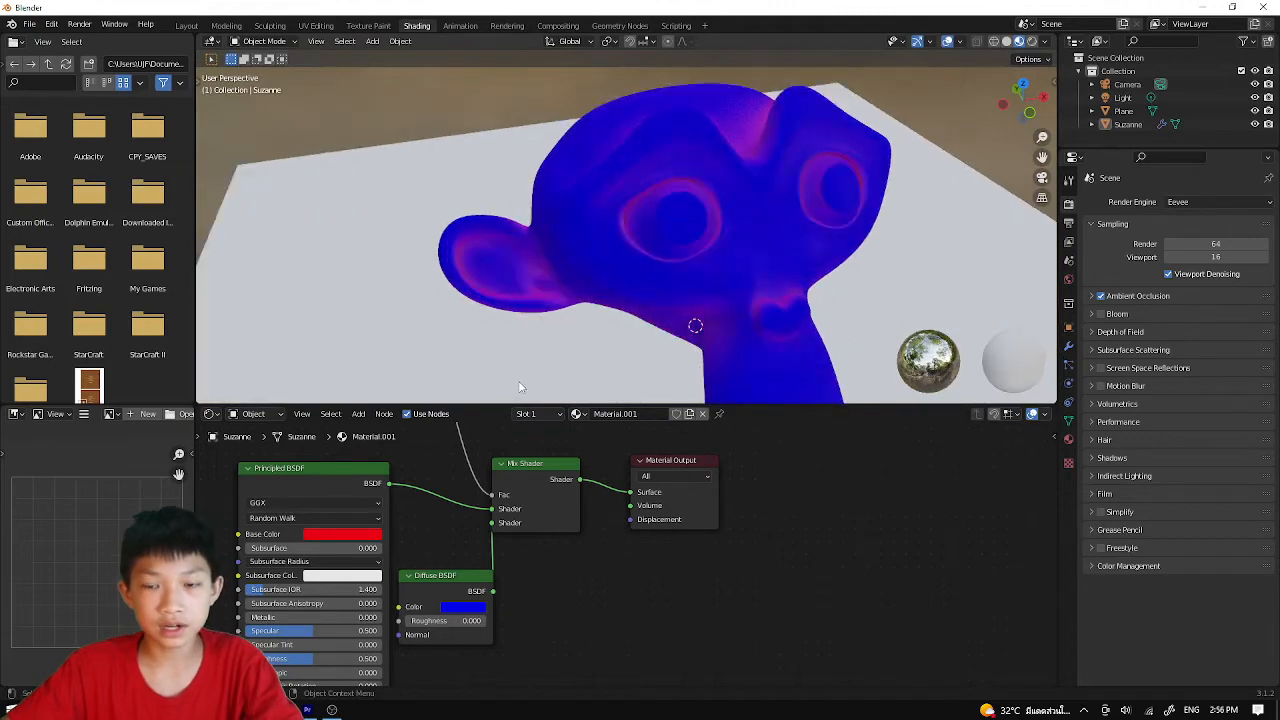
- Swap the Mix Shader's two shader inputs so the Diffuse BSDF feeds the first and the Principled BSDF the second
scroll(552, 580, up, 4)
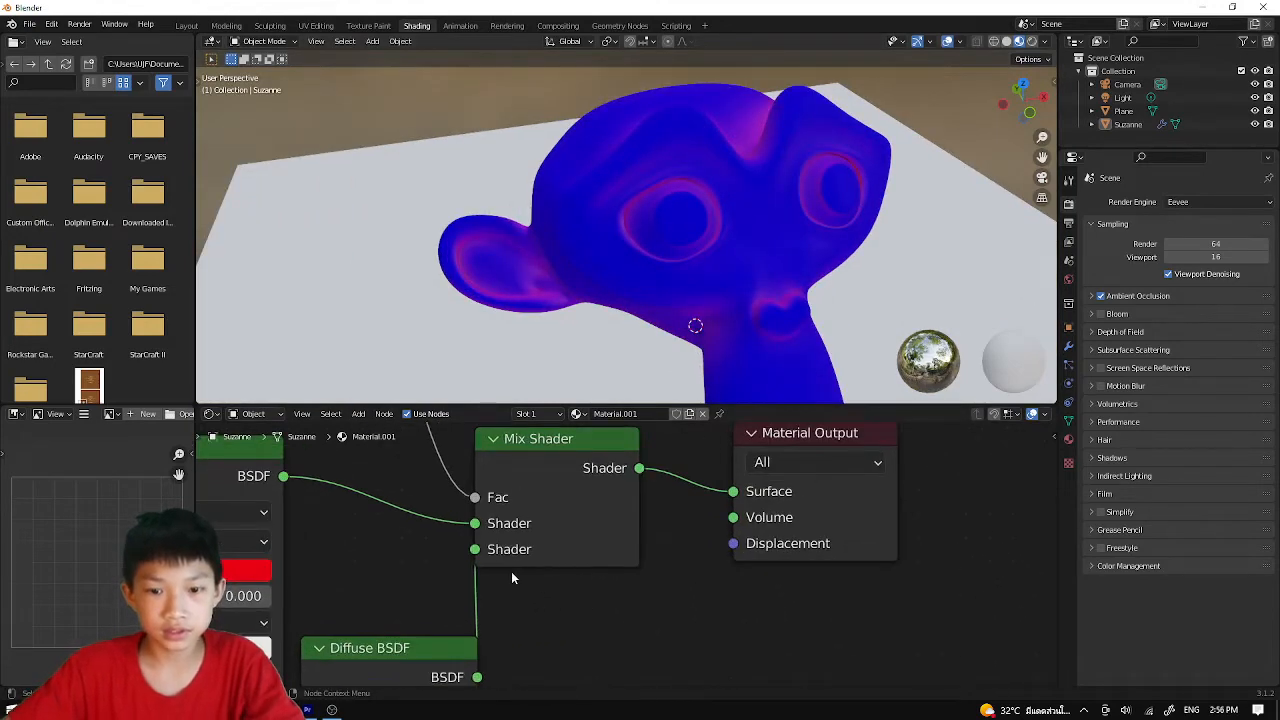
drag(476, 551, 466, 523)
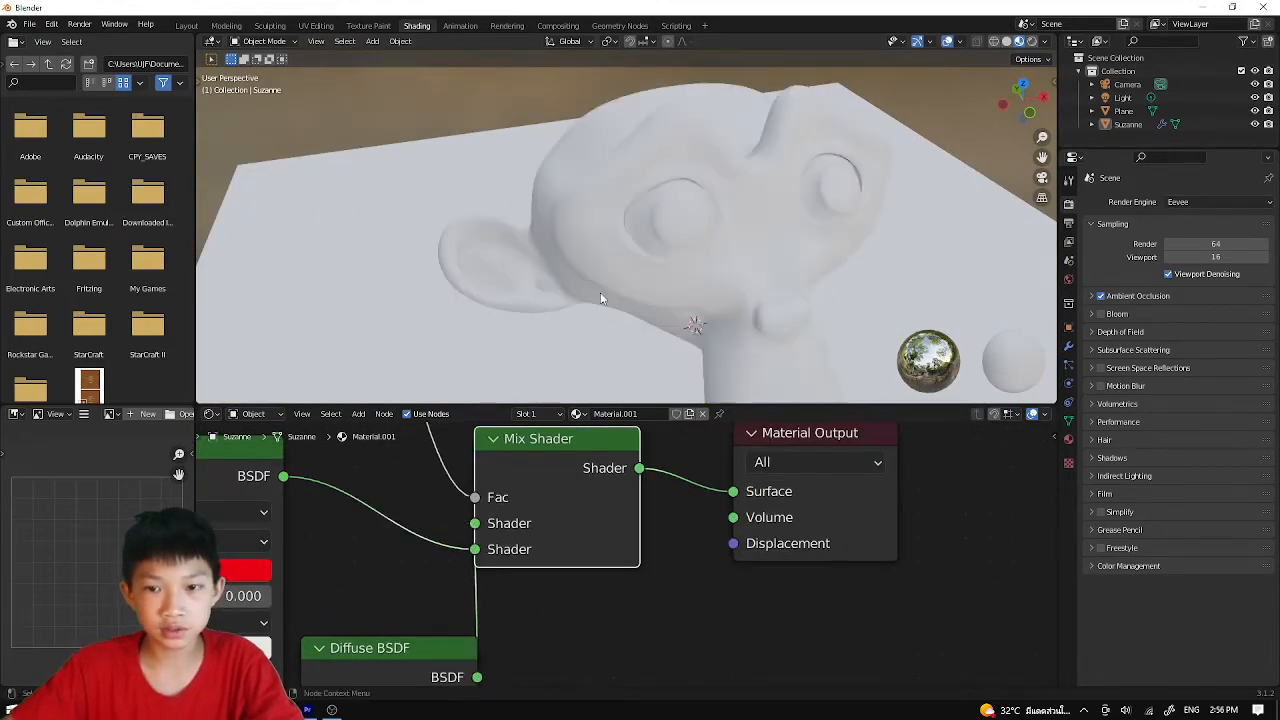
middle_drag(504, 228, 485, 230)
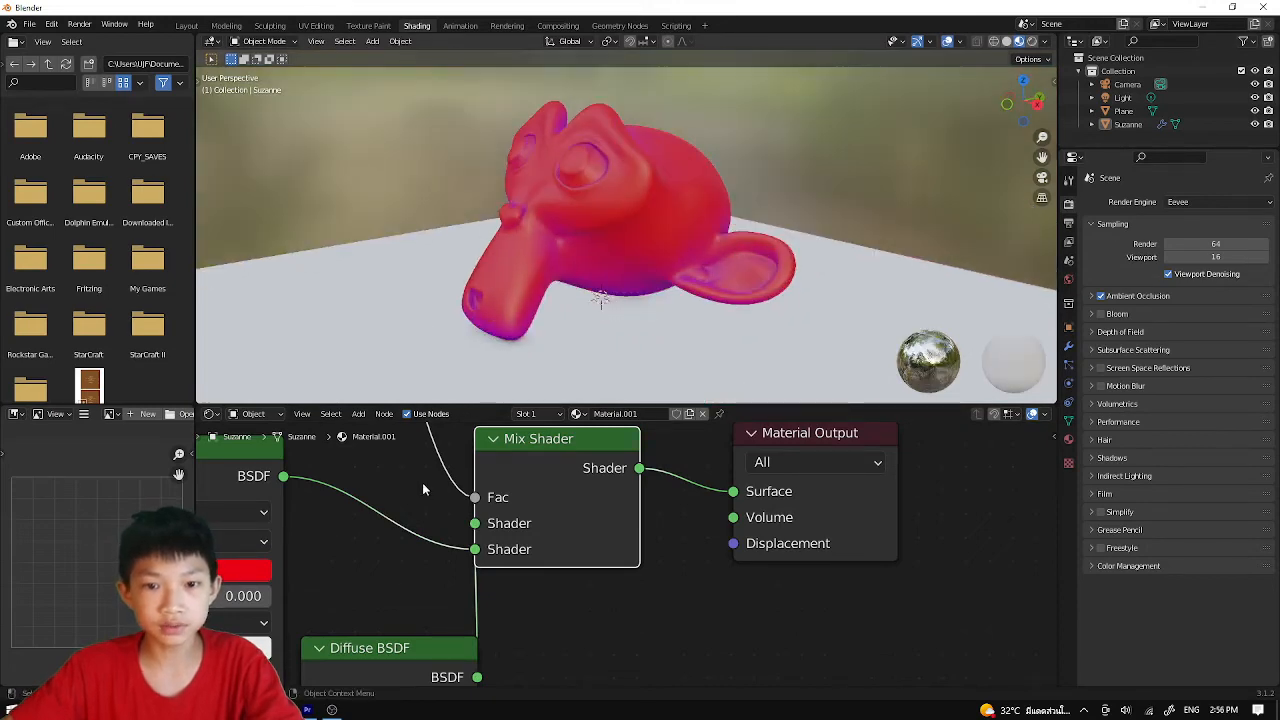
- Move the Ambient Occlusion node farther from the Mix Shader, leaving space above the Principled BSDF node
scroll(425, 495, down, 5)
middle_drag(431, 509, 556, 630)
scroll(556, 630, down, 3)
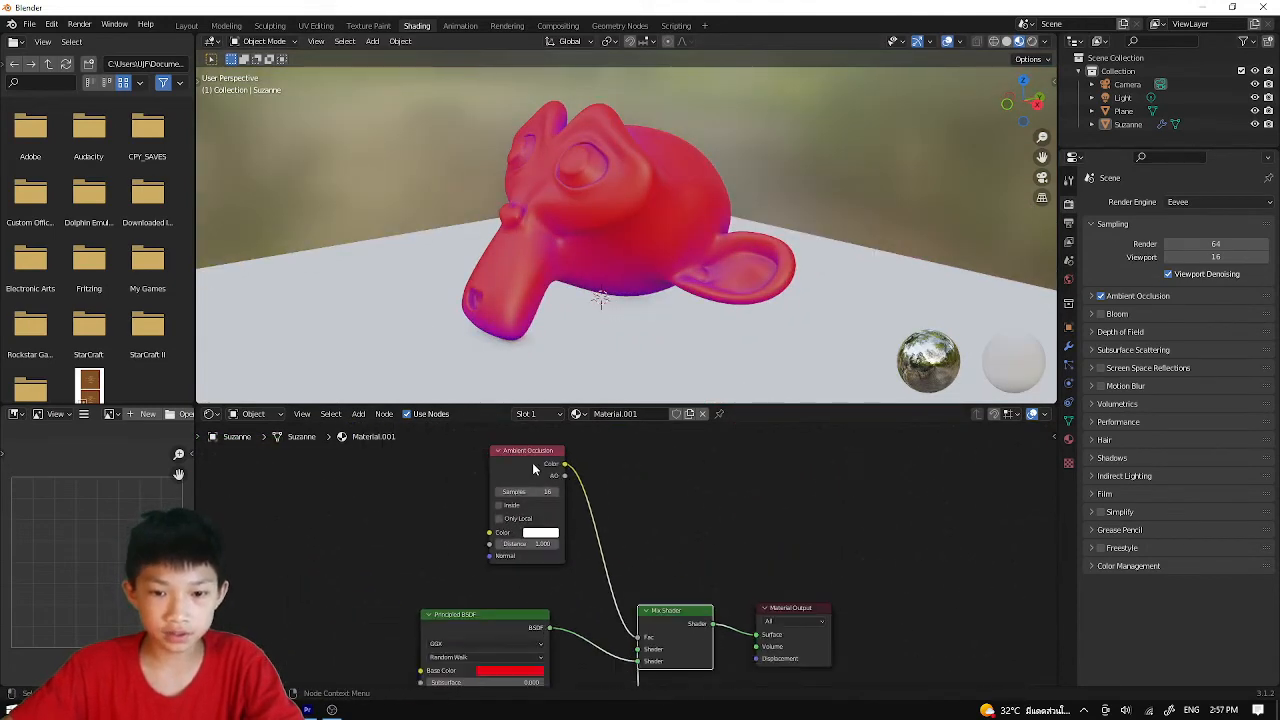
drag(509, 458, 318, 442)
scroll(662, 240, up, 3)
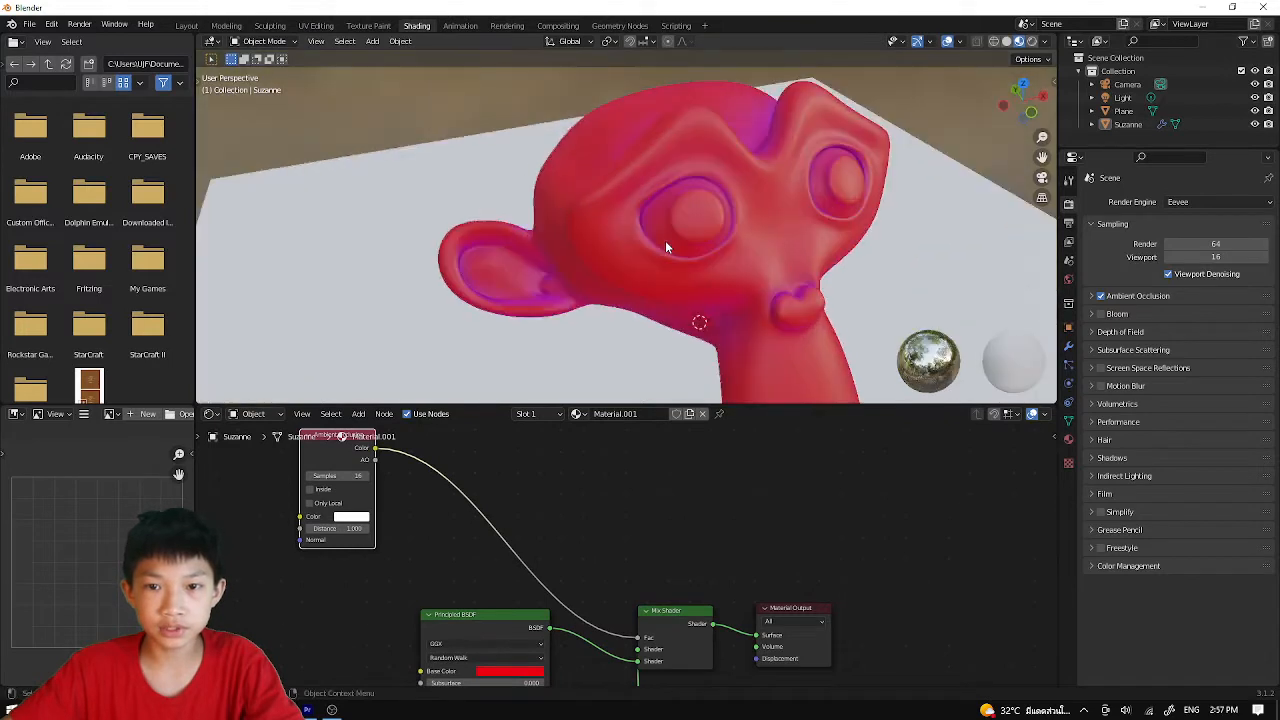
scroll(665, 240, up, 4)
scroll(766, 147, down, 5)
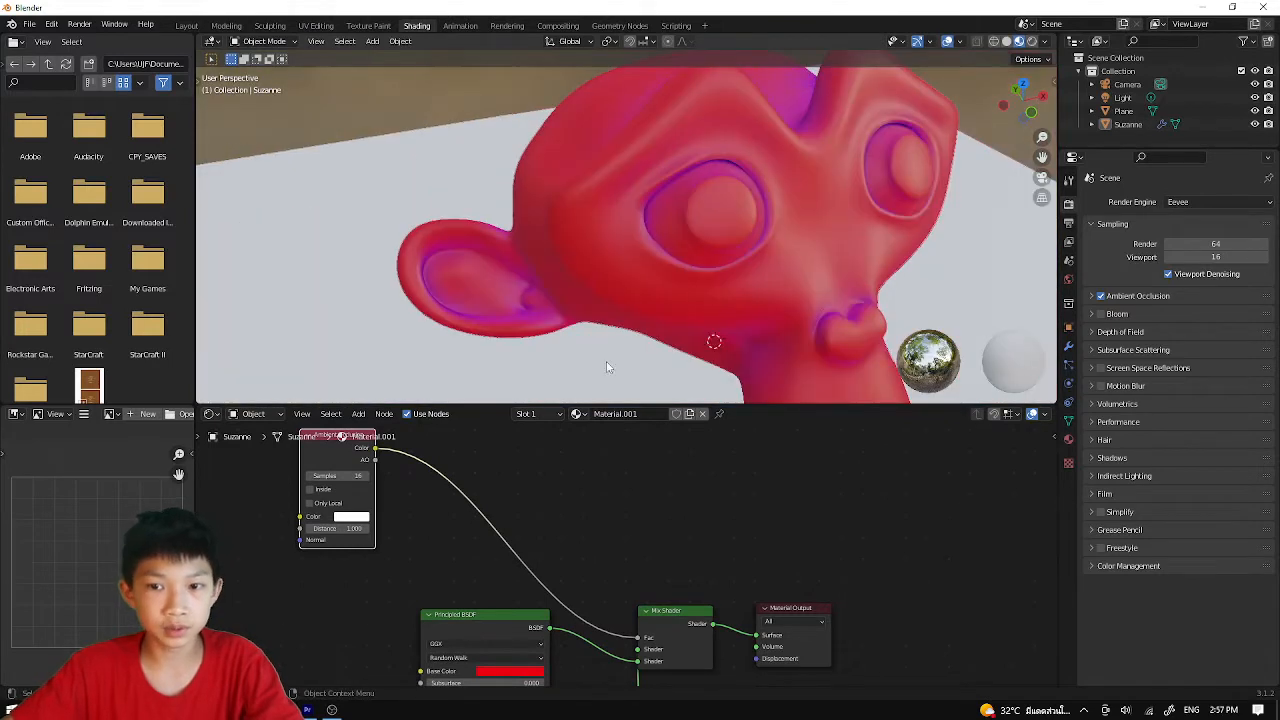
scroll(458, 500, down, 2)
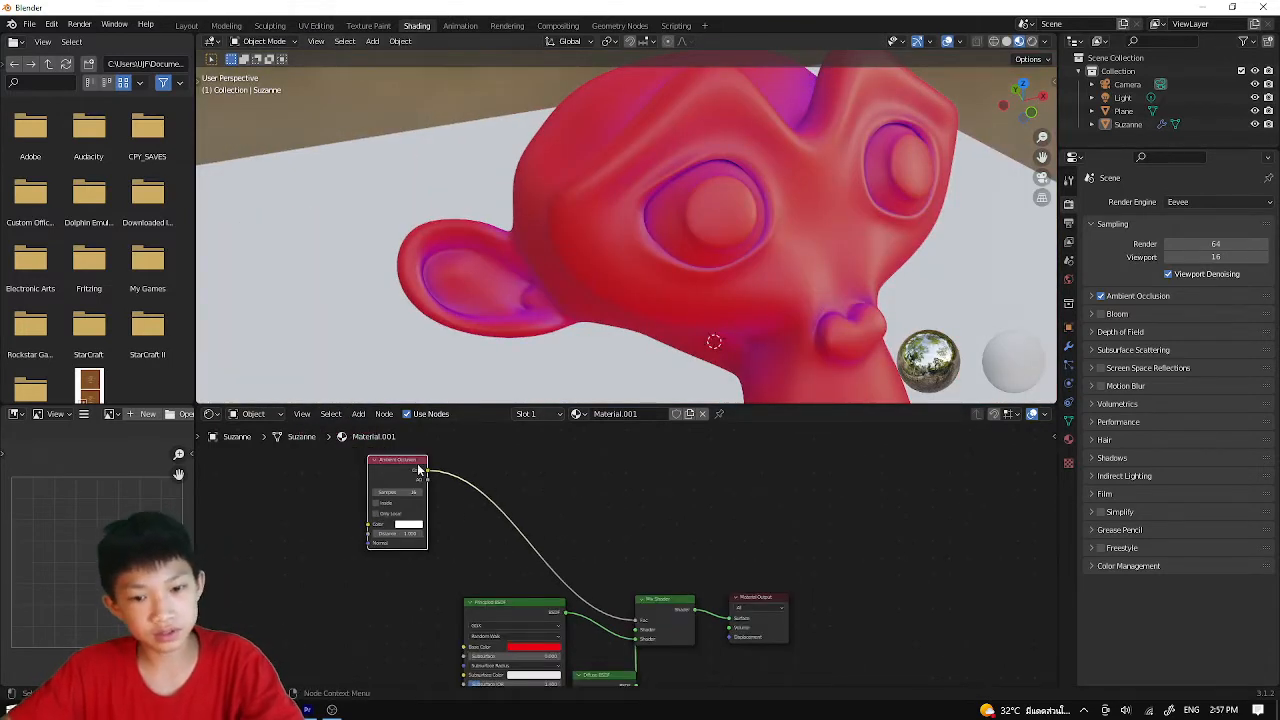
drag(413, 467, 410, 514)
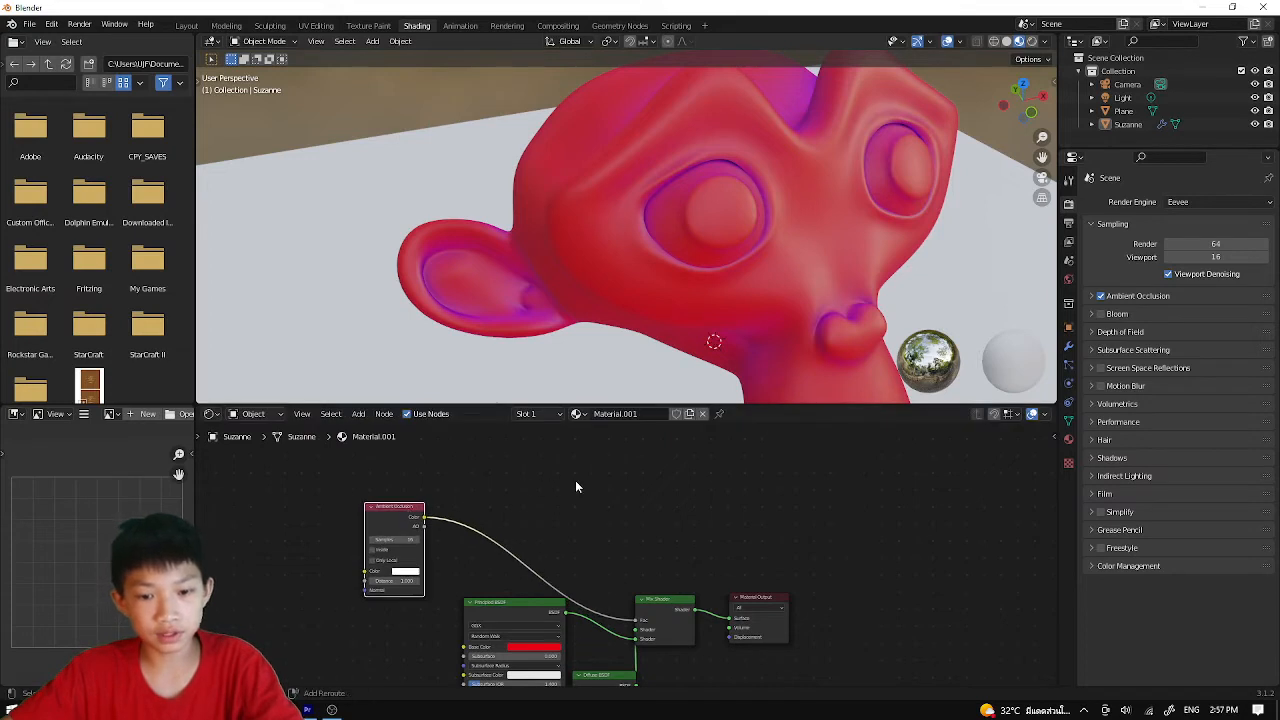
- Add a ColorRamp node on the link between the Ambient Occlusion node and the Mix Shader's Fac input
key(shift+a)
click(505, 480)
text(lor)
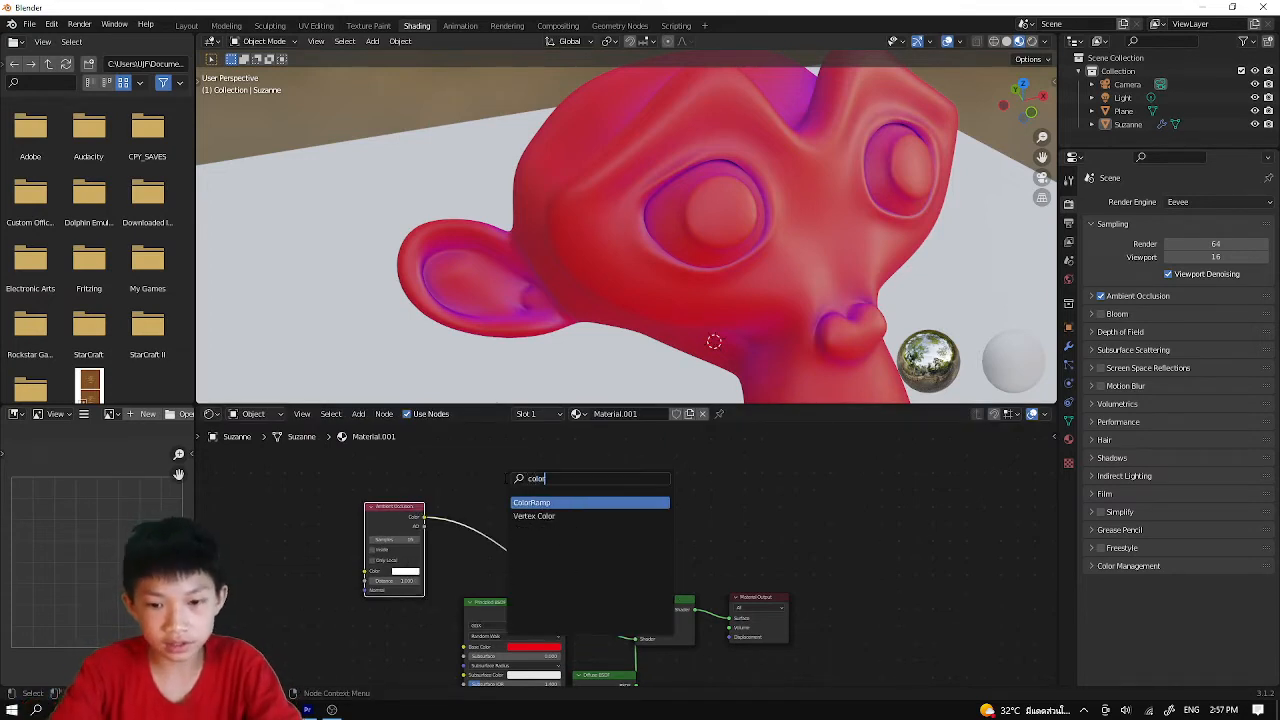
click(527, 503)
click(511, 522)
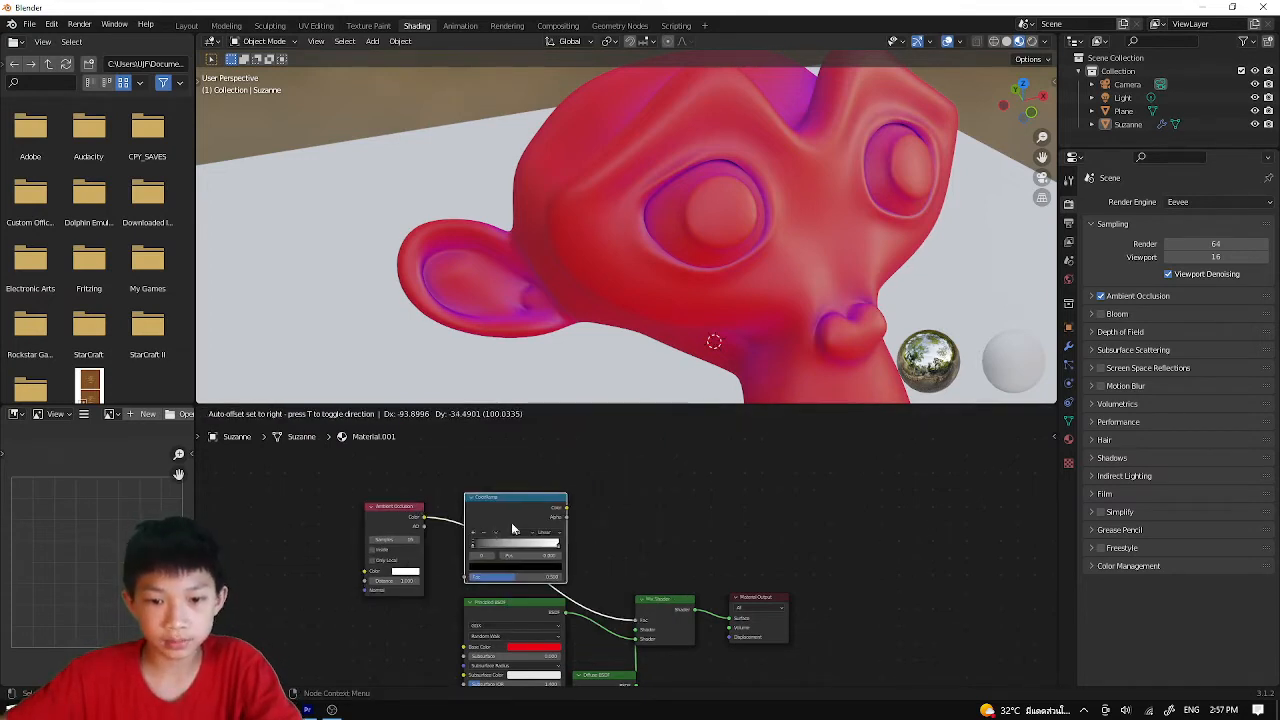
- Move the ColorRamp's black stop to a position of about 0.8 to sharpen the occlusion mask
scroll(551, 368, up, 4)
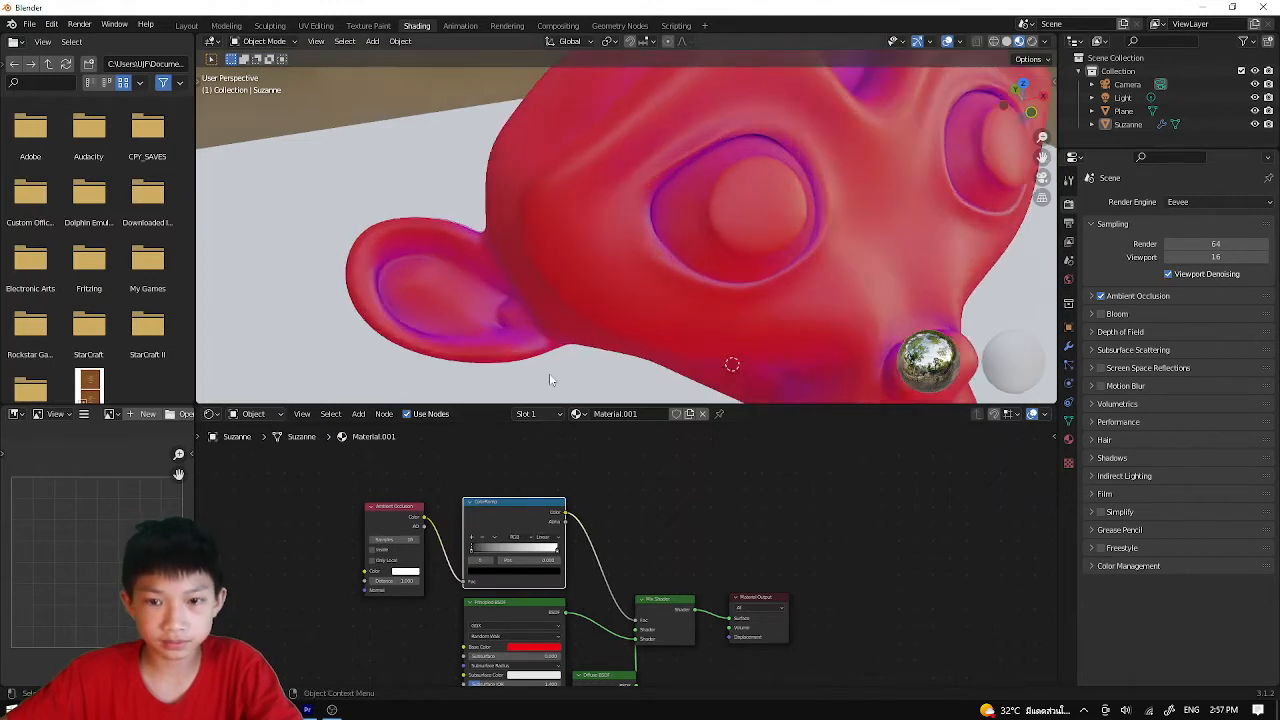
scroll(418, 549, up, 1)
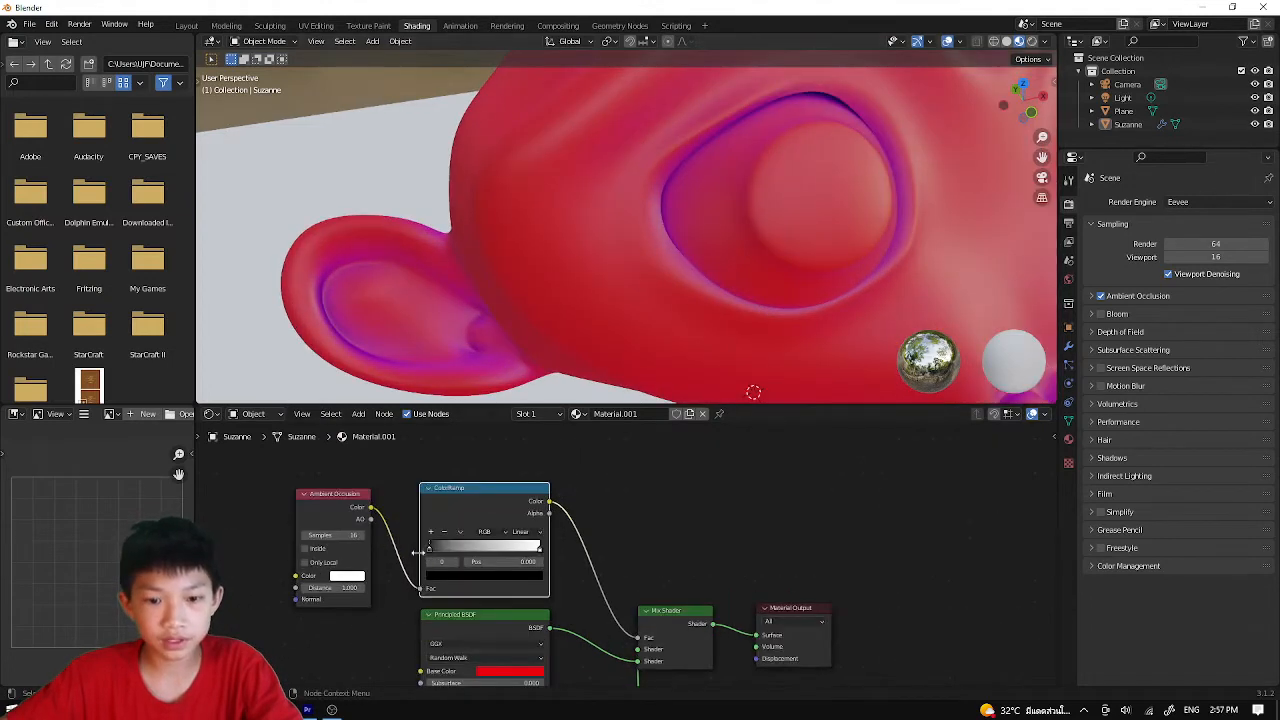
drag(446, 553, 533, 548)
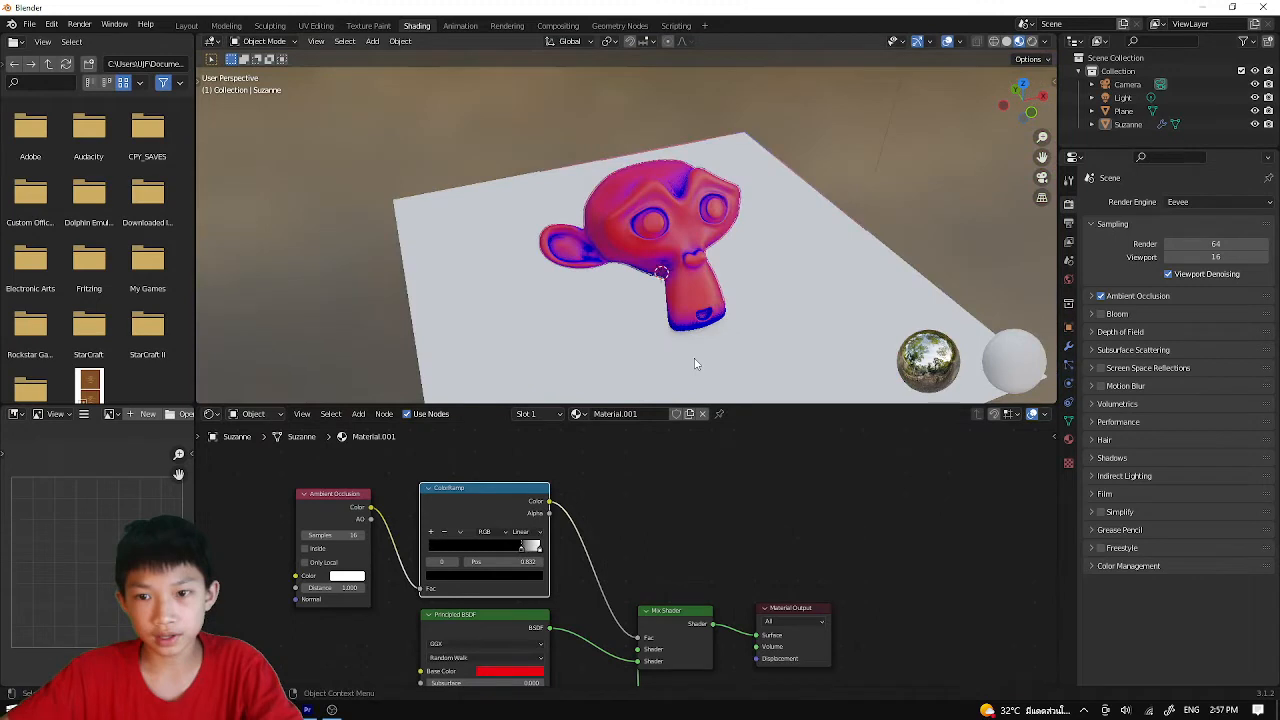
- Change the Diffuse BSDF's color to a darker red at full saturation so the occluded areas match the Principled shader's red
middle_drag(697, 363, 758, 289)
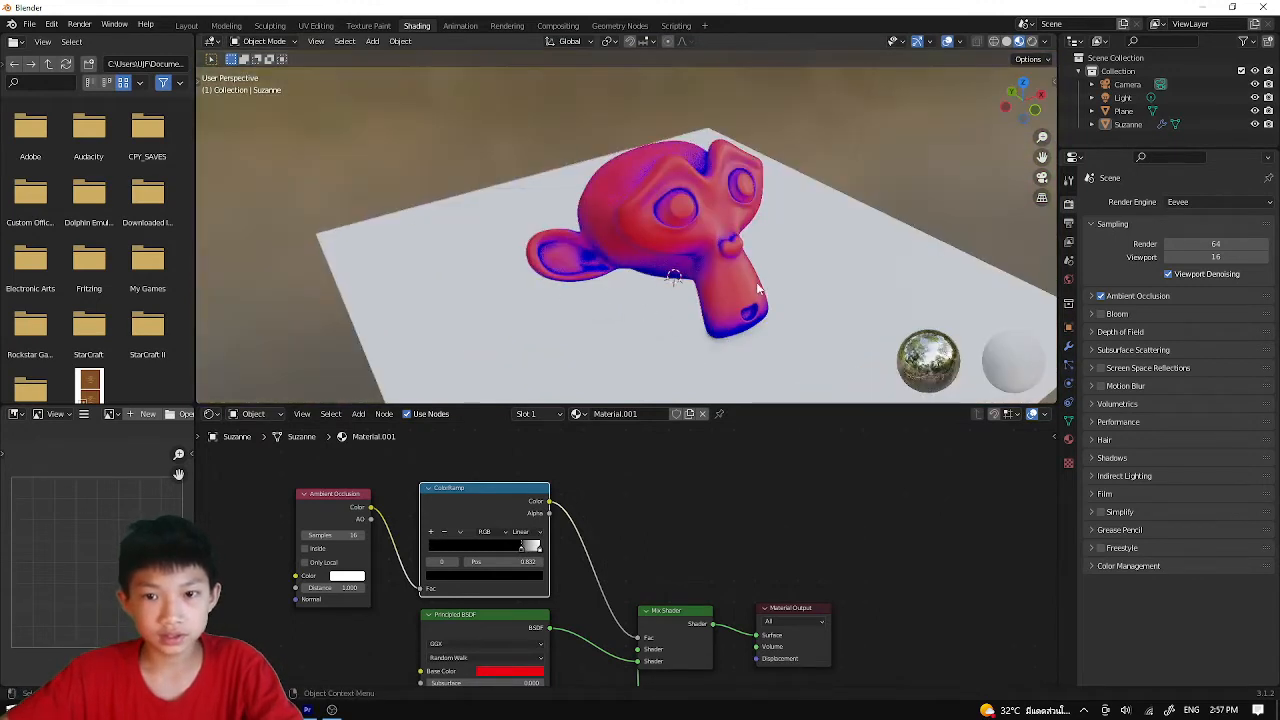
scroll(746, 343, down, 2)
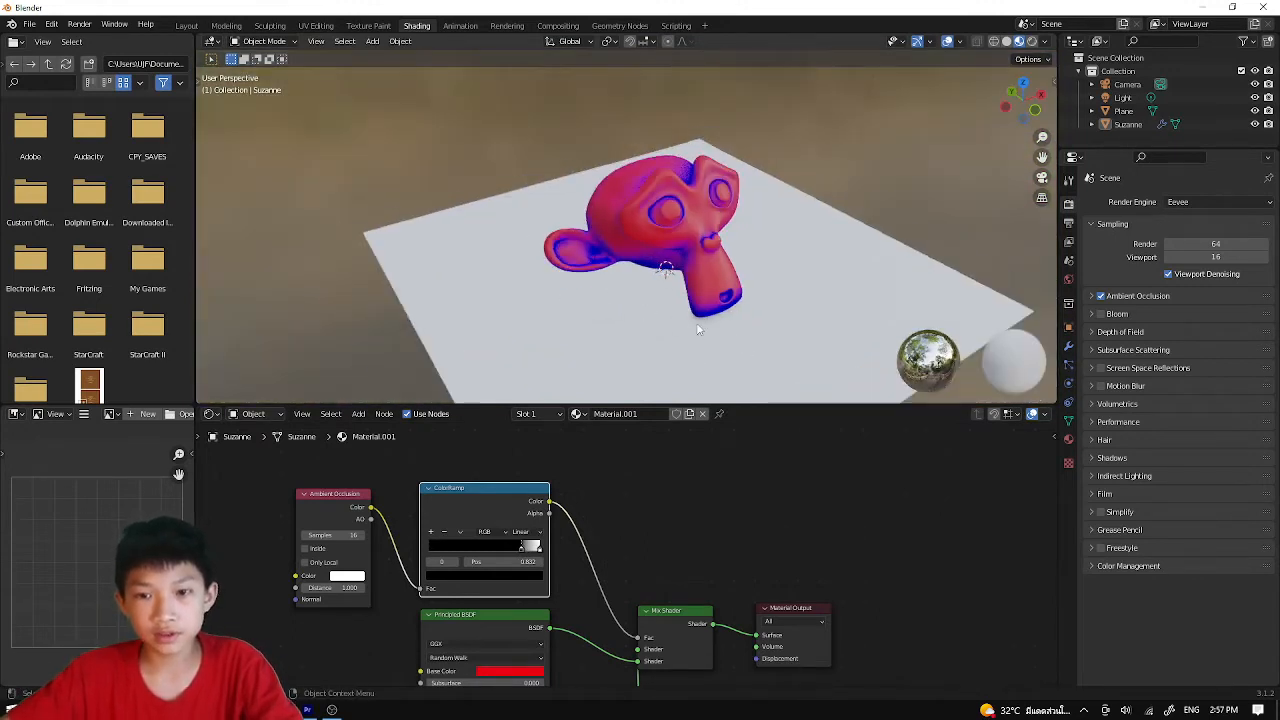
middle_drag(700, 332, 608, 308)
scroll(572, 450, down, 3)
middle_drag(566, 441, 440, 332)
scroll(653, 447, up, 1)
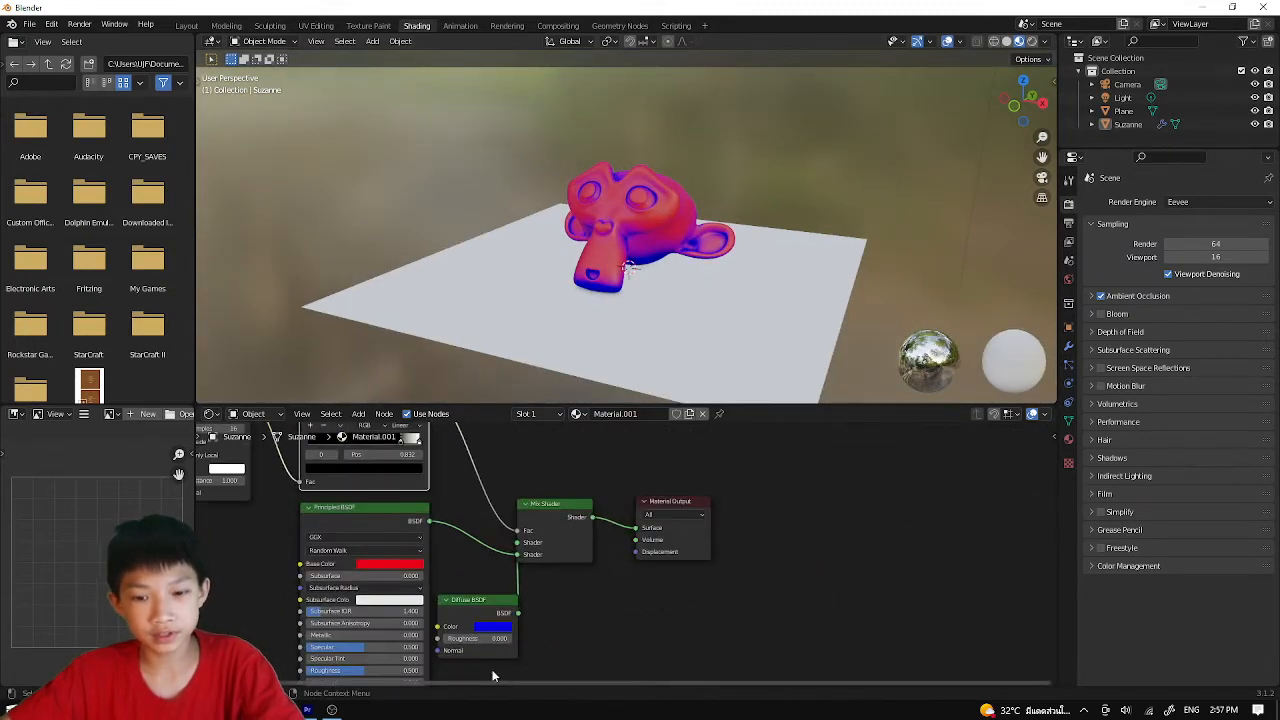
click(484, 628)
drag(518, 543, 521, 549)
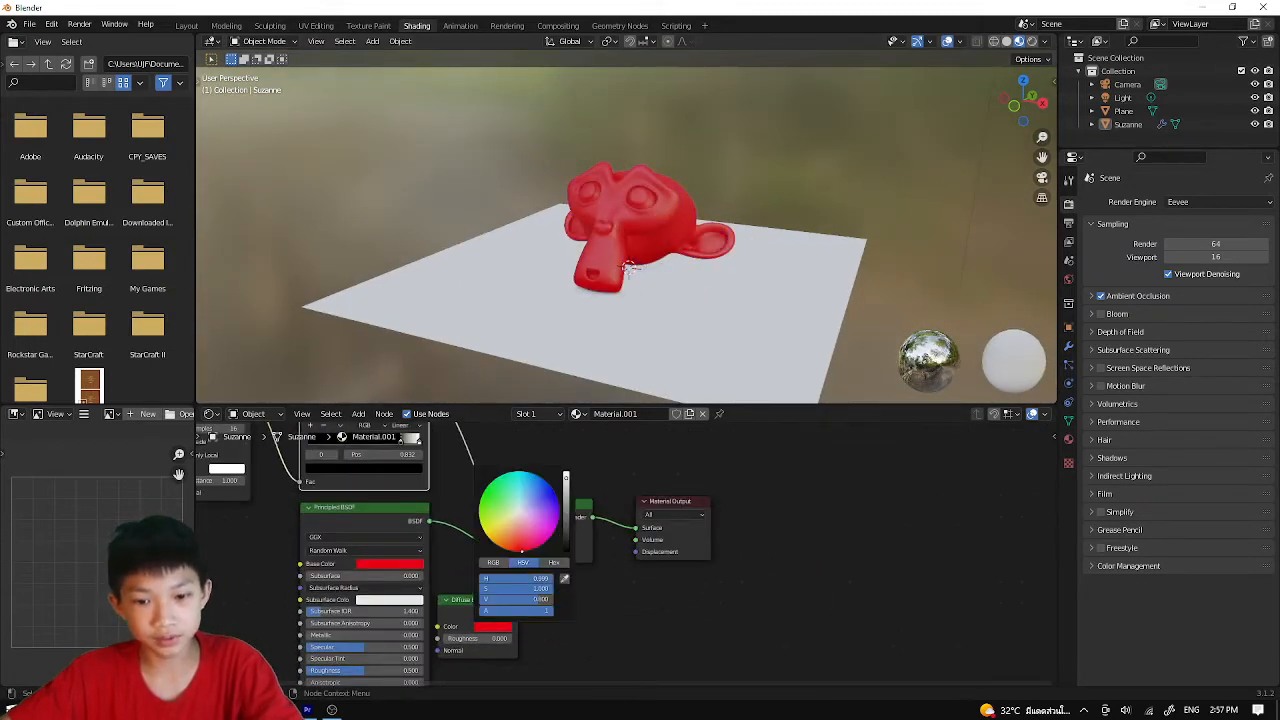
drag(566, 483, 566, 512)
scroll(730, 226, down, 1)
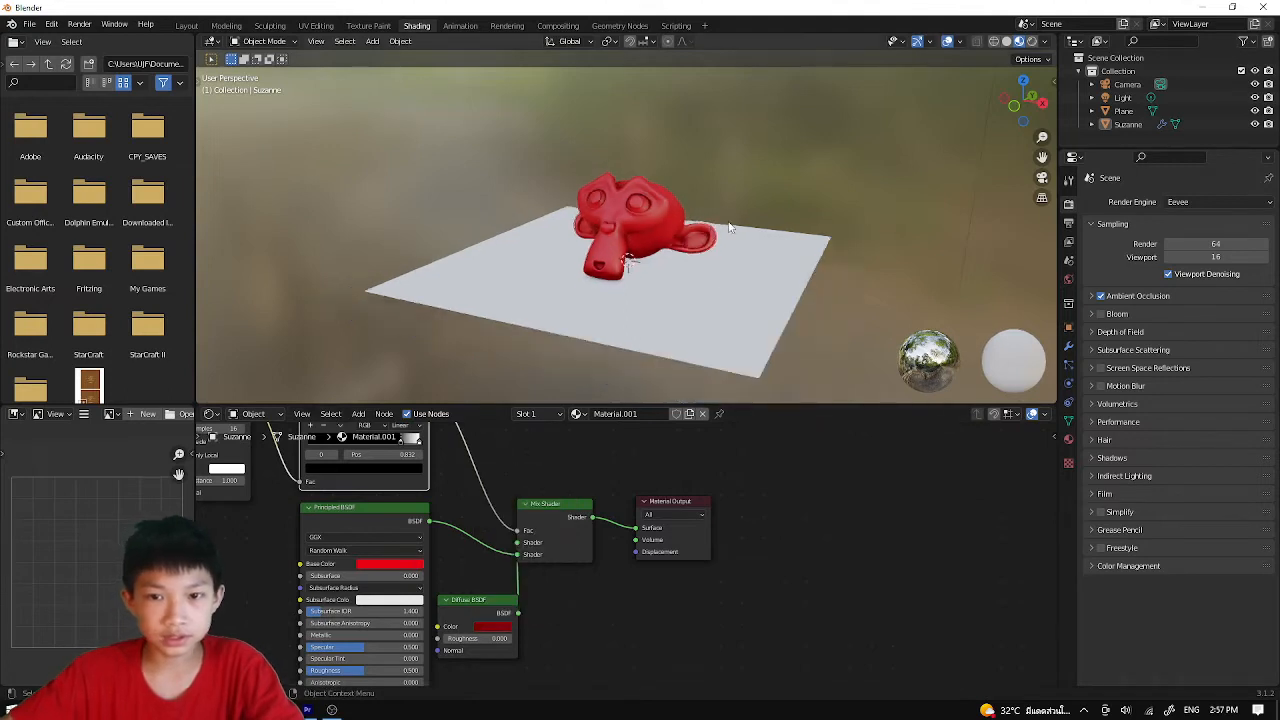
- Darken the Diffuse BSDF's red further to deepen the shading in Suzanne's creases, and view the model from several sides
middle_drag(729, 229, 874, 240)
scroll(618, 343, up, 2)
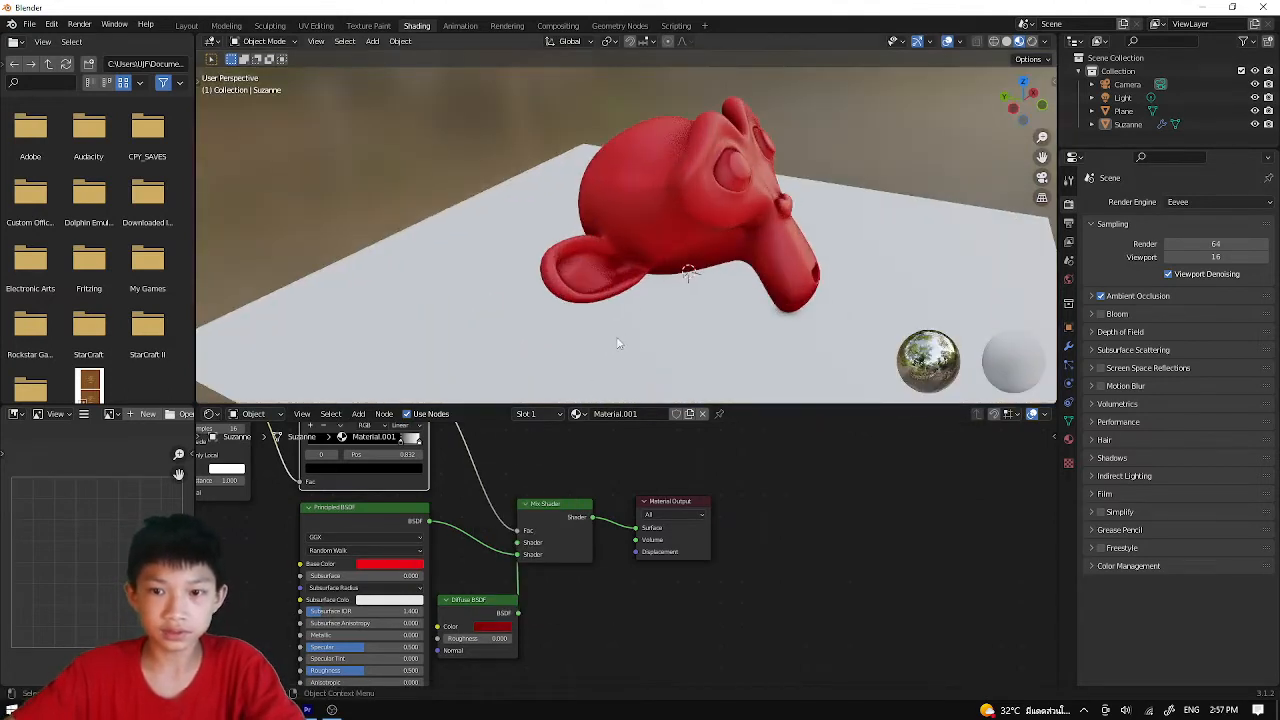
click(490, 628)
drag(566, 508, 566, 521)
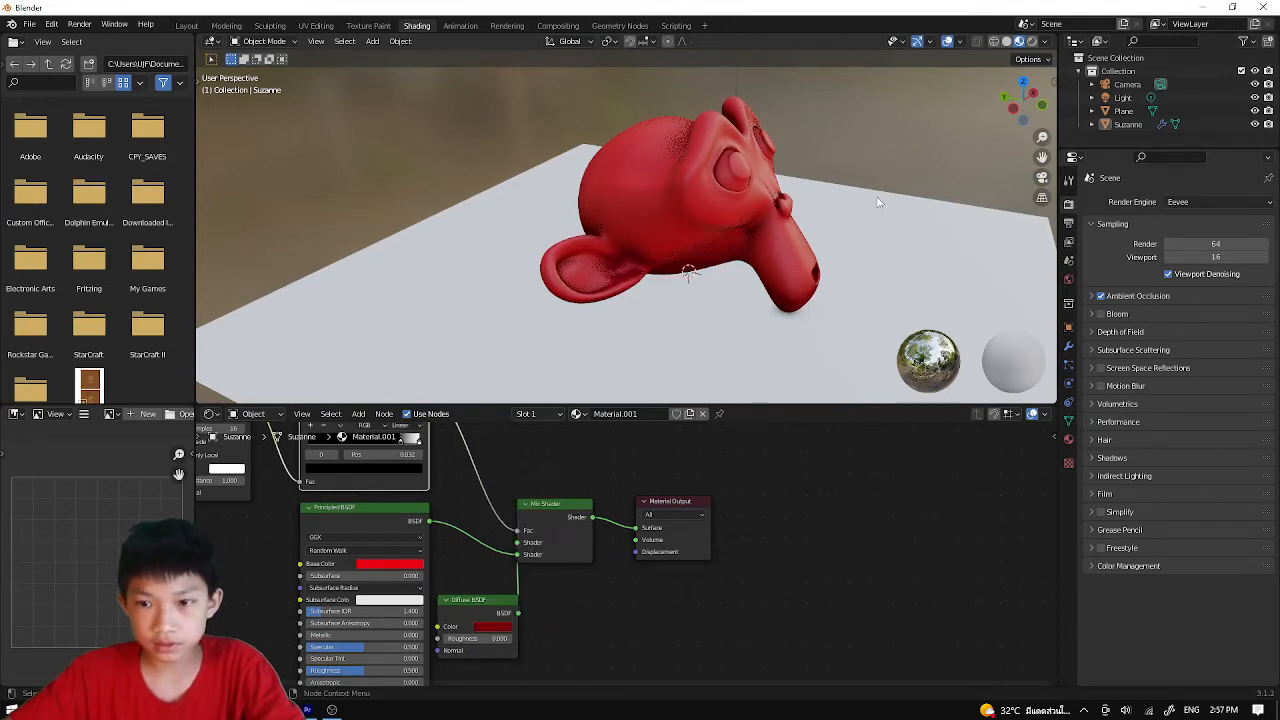
middle_drag(924, 163, 678, 147)
scroll(741, 145, down, 5)
scroll(677, 149, up, 3)
middle_drag(733, 234, 640, 246)
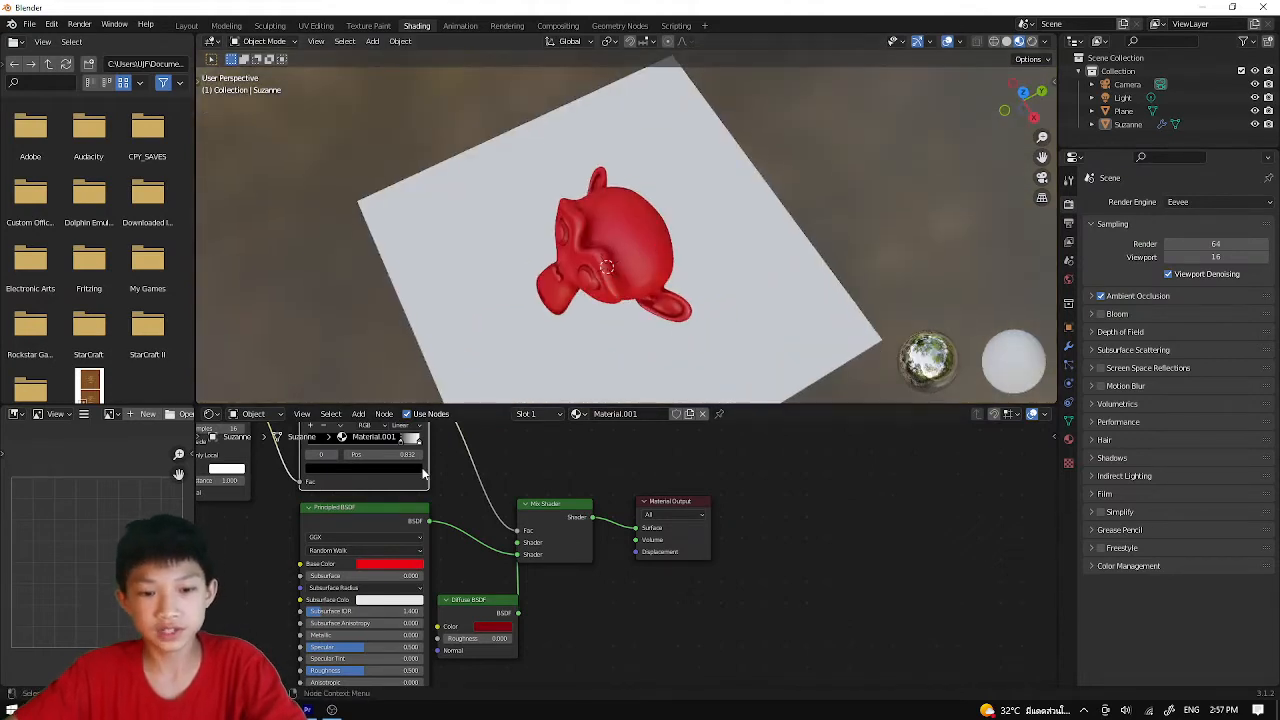
middle_drag(752, 297, 730, 262)
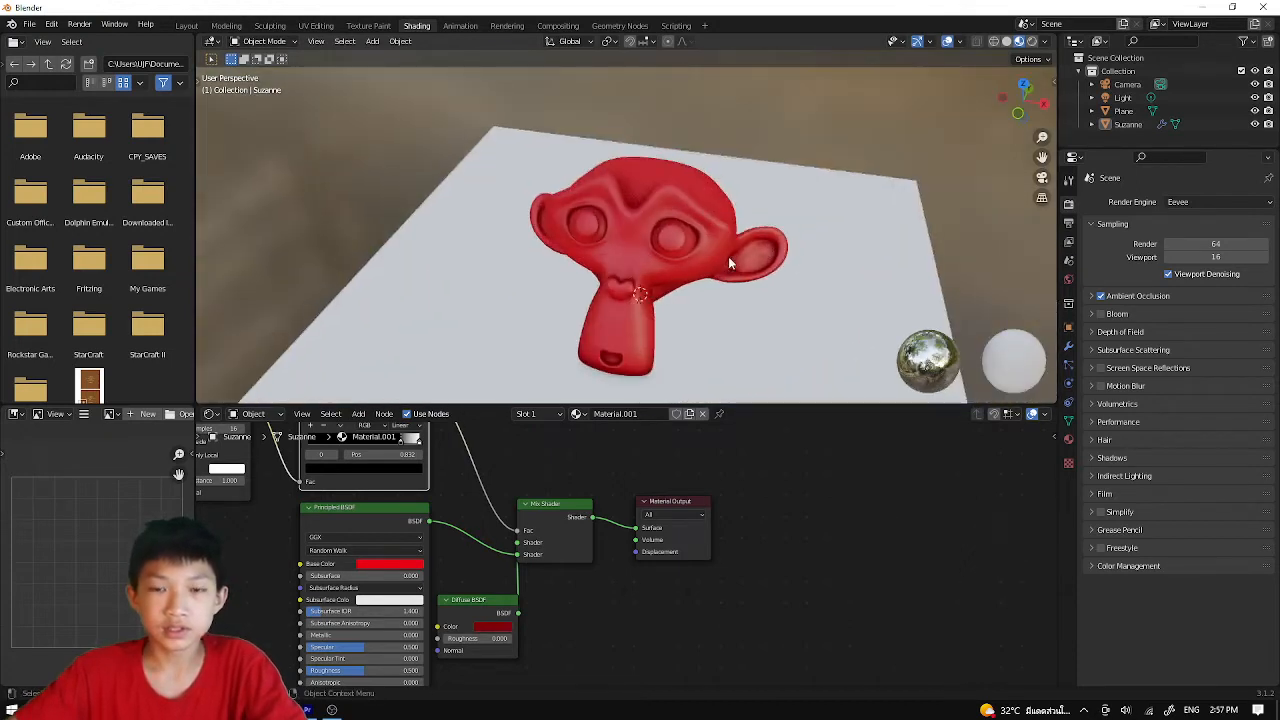
scroll(492, 540, down, 3)
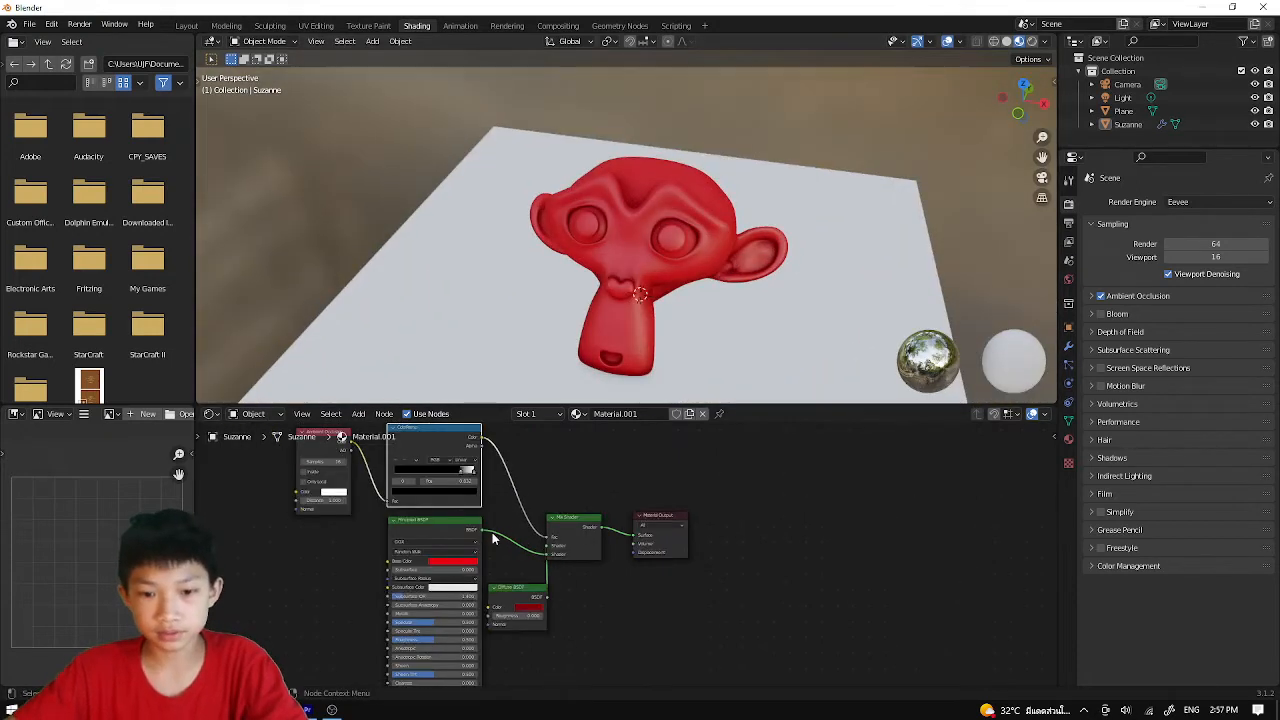
- Start a new General file without saving the current scene
click(30, 24)
mouse_move(47, 38)
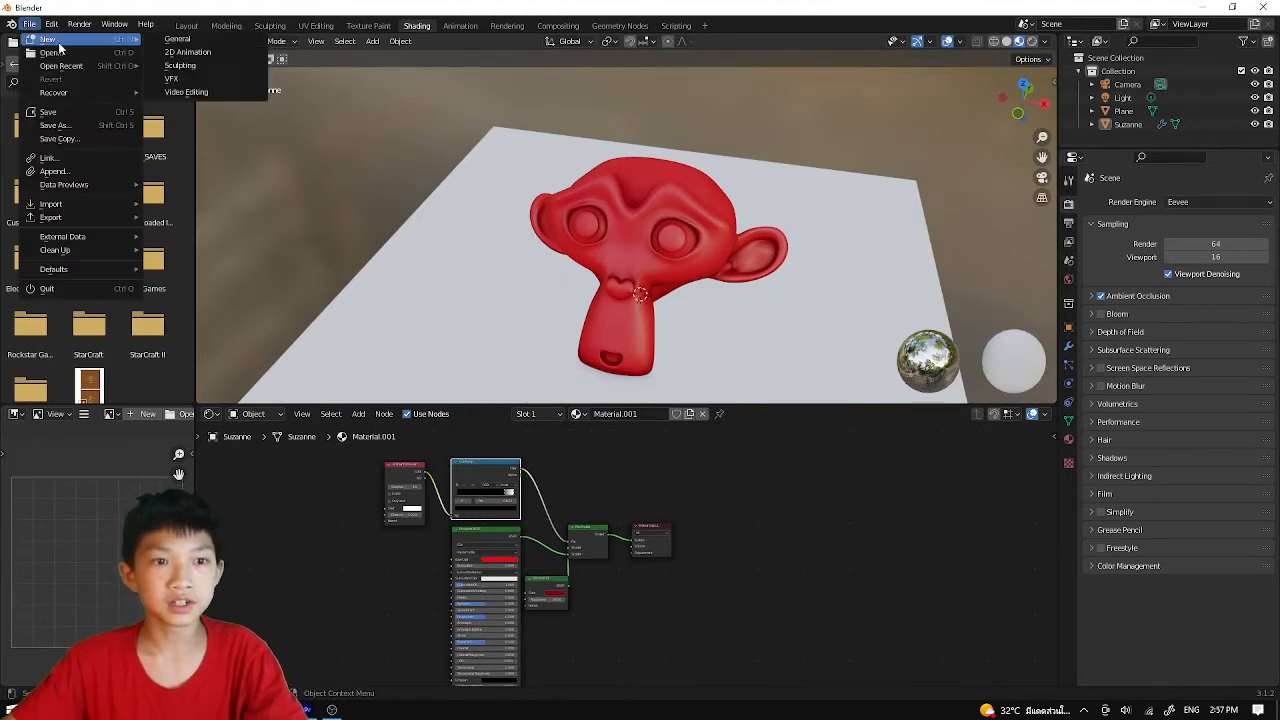
click(185, 48)
click(665, 381)
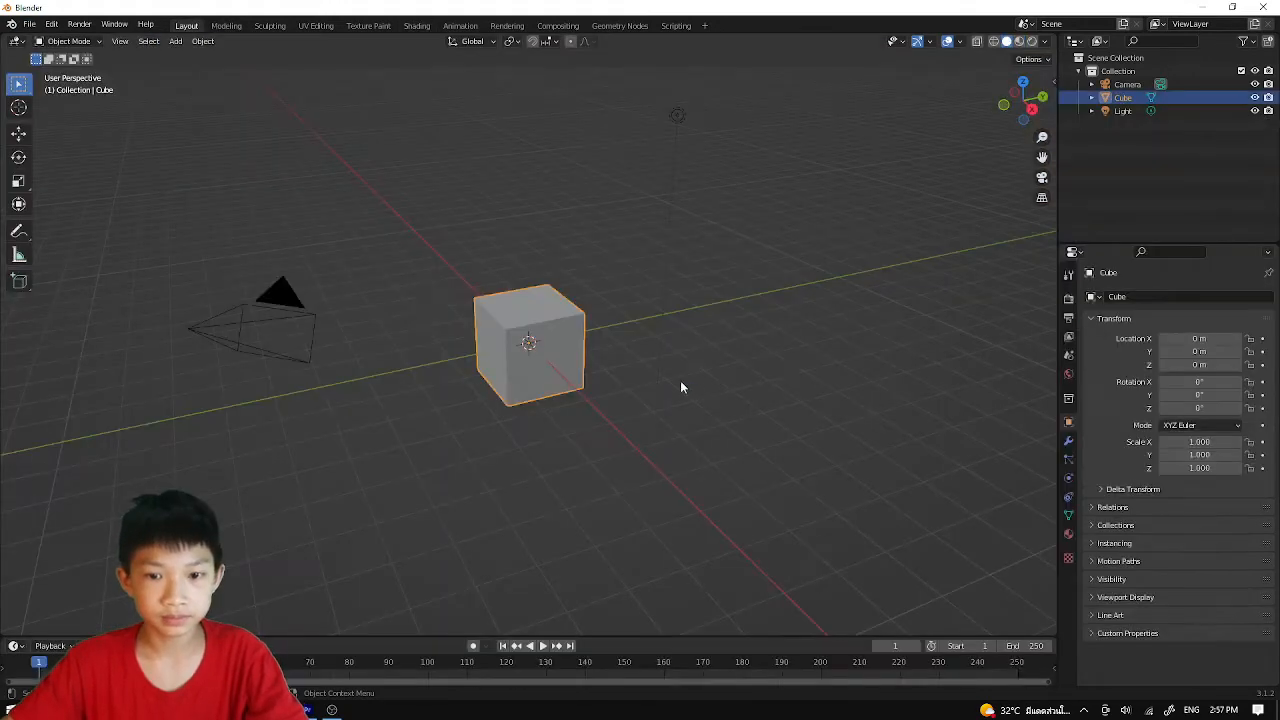
- Delete the default cube and add a monkey mesh with a level 2 subdivision surface
middle_drag(680, 386, 498, 313)
scroll(498, 313, up, 3)
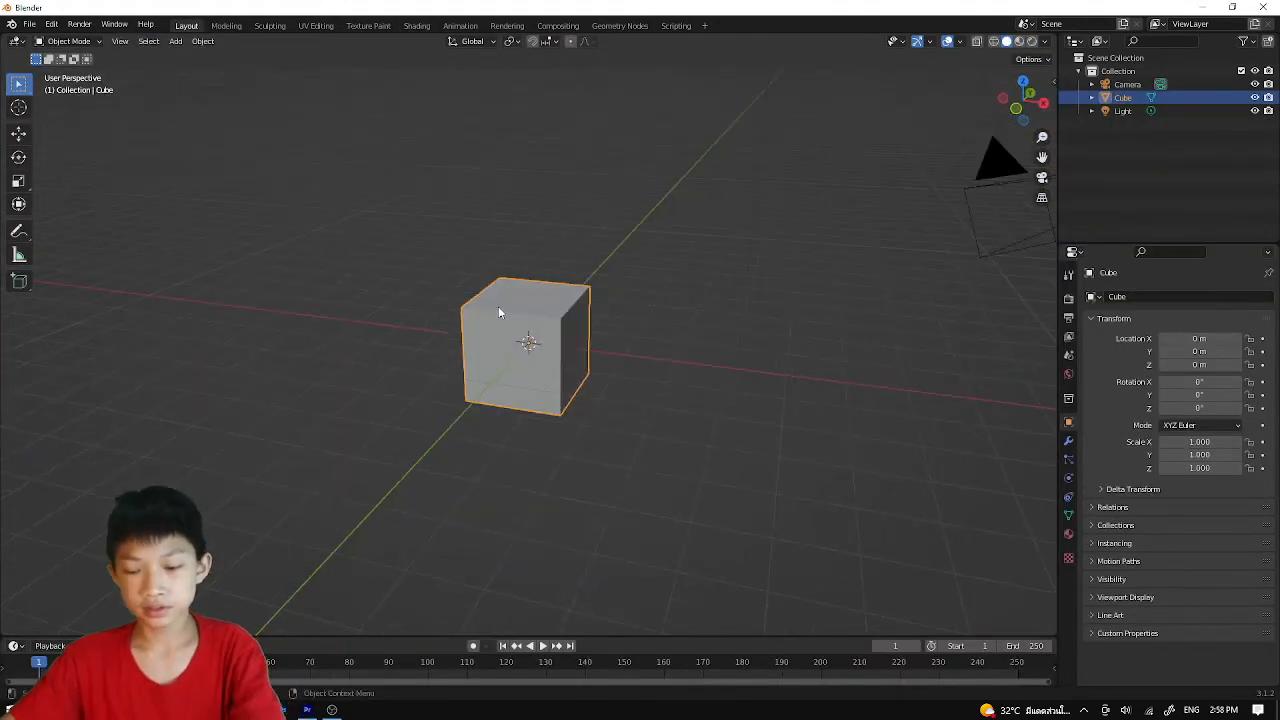
key(Delete)
key(shift+a)
mouse_move(506, 288)
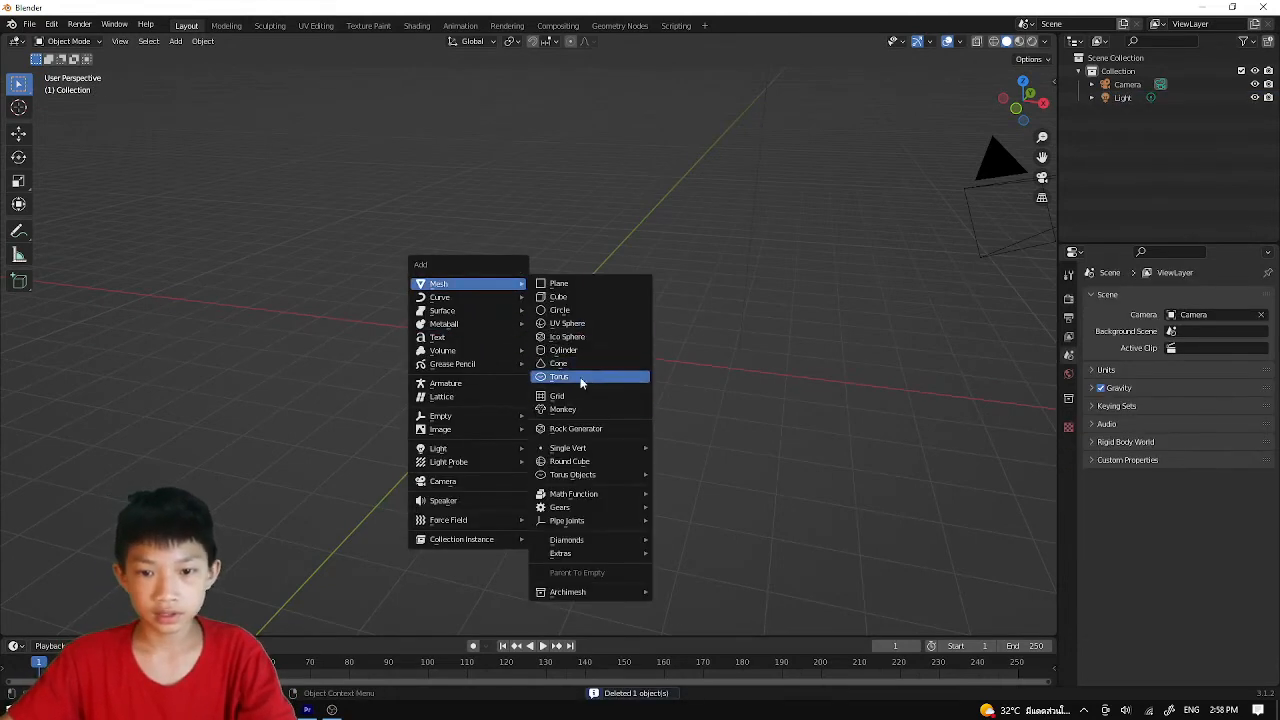
click(575, 410)
key(ctrl+2)
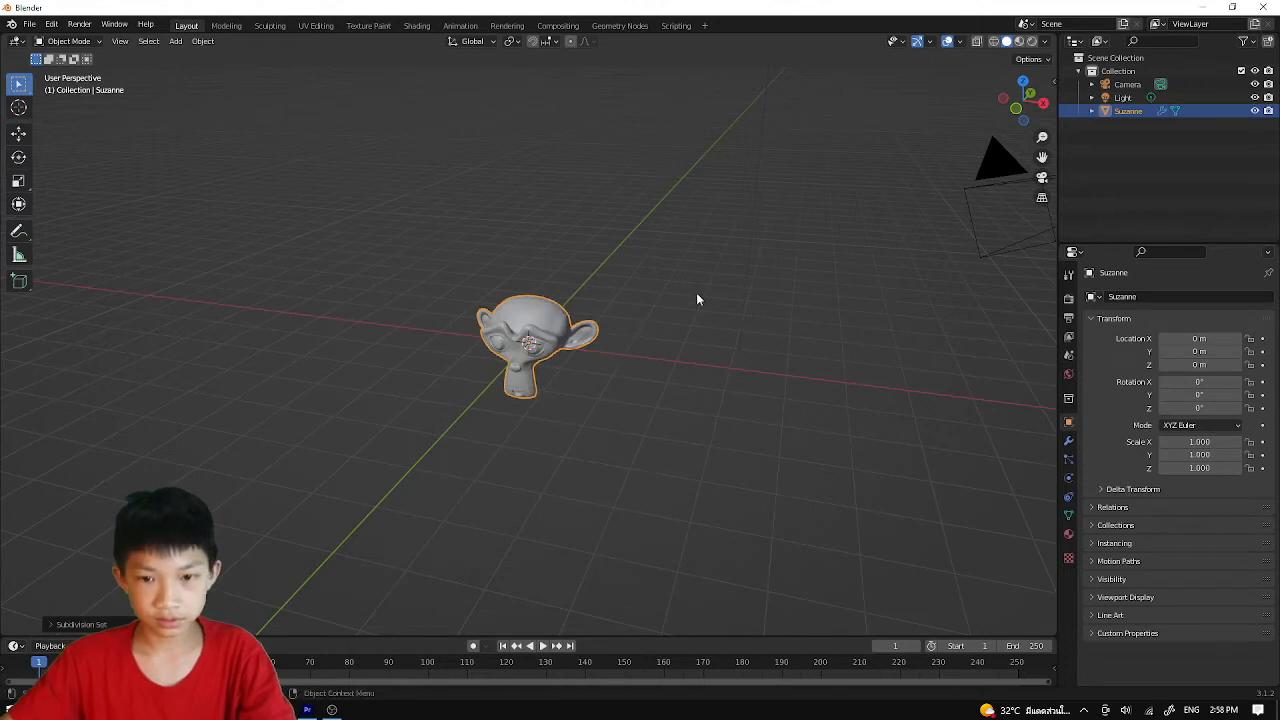
- In the left side view, raise Suzanne along Z to about 0.67 m and tilt it about -34° around X
click(1004, 99)
scroll(628, 278, up, 3)
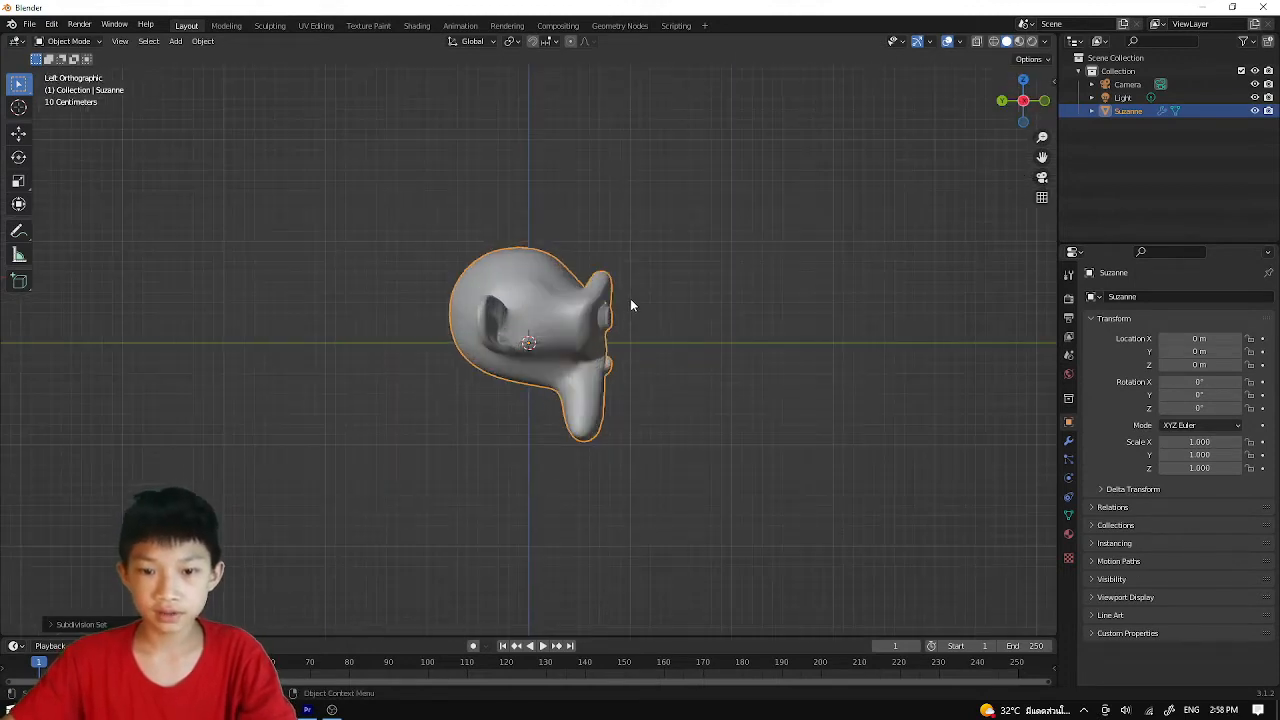
key(g)
key(z)
click(643, 237)
key(r)
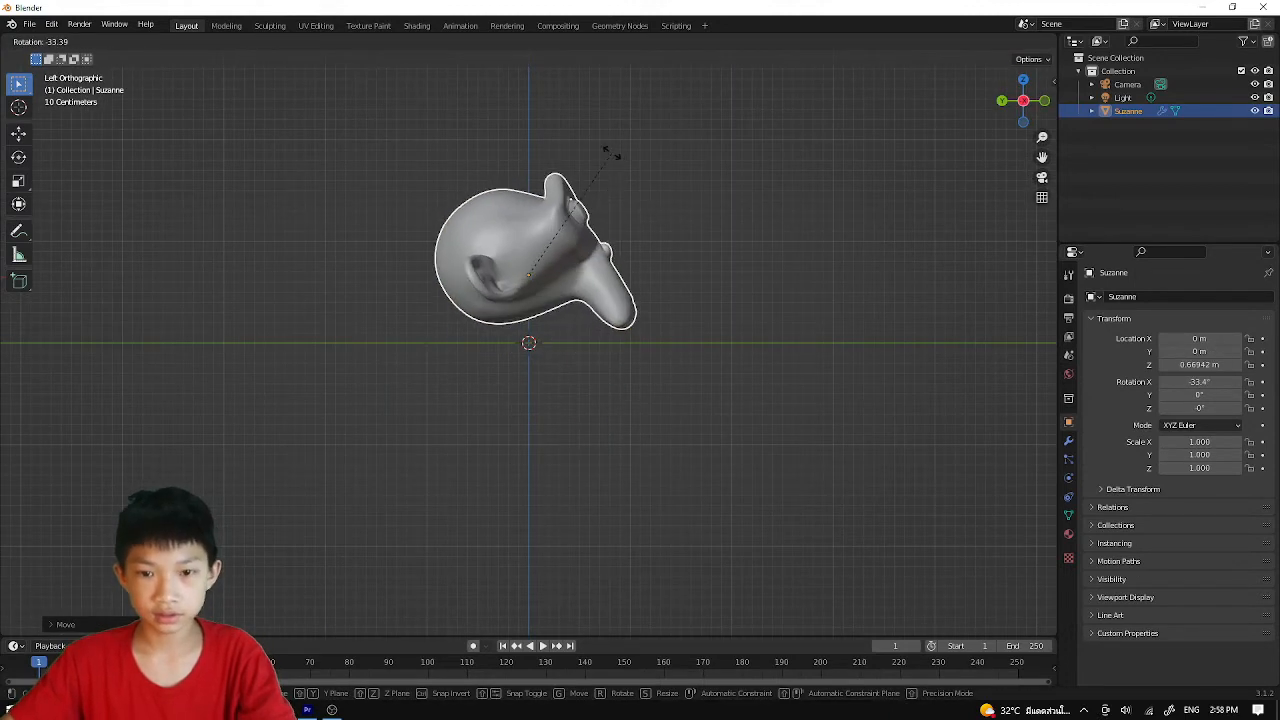
click(608, 152)
- Rest Suzanne on the ground line by lowering it to about 0.49 m in Z and tilting it to about -36° around X
key(g)
click(606, 166)
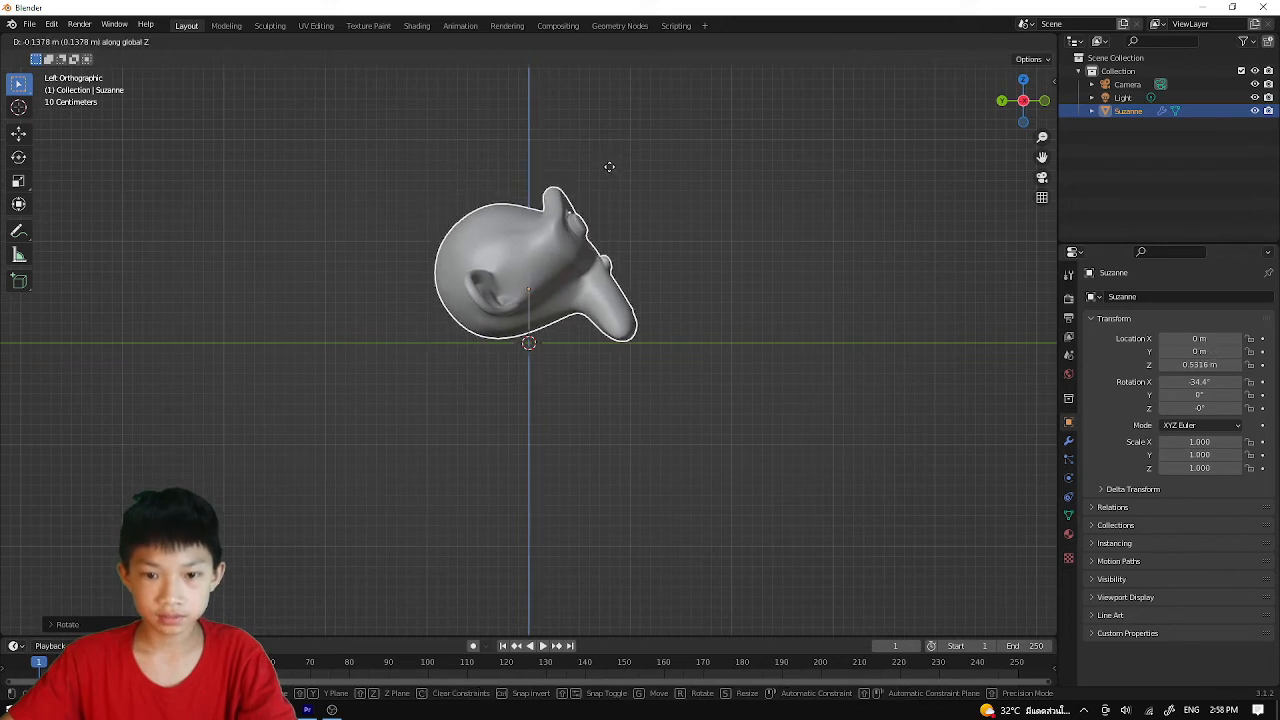
key(s)
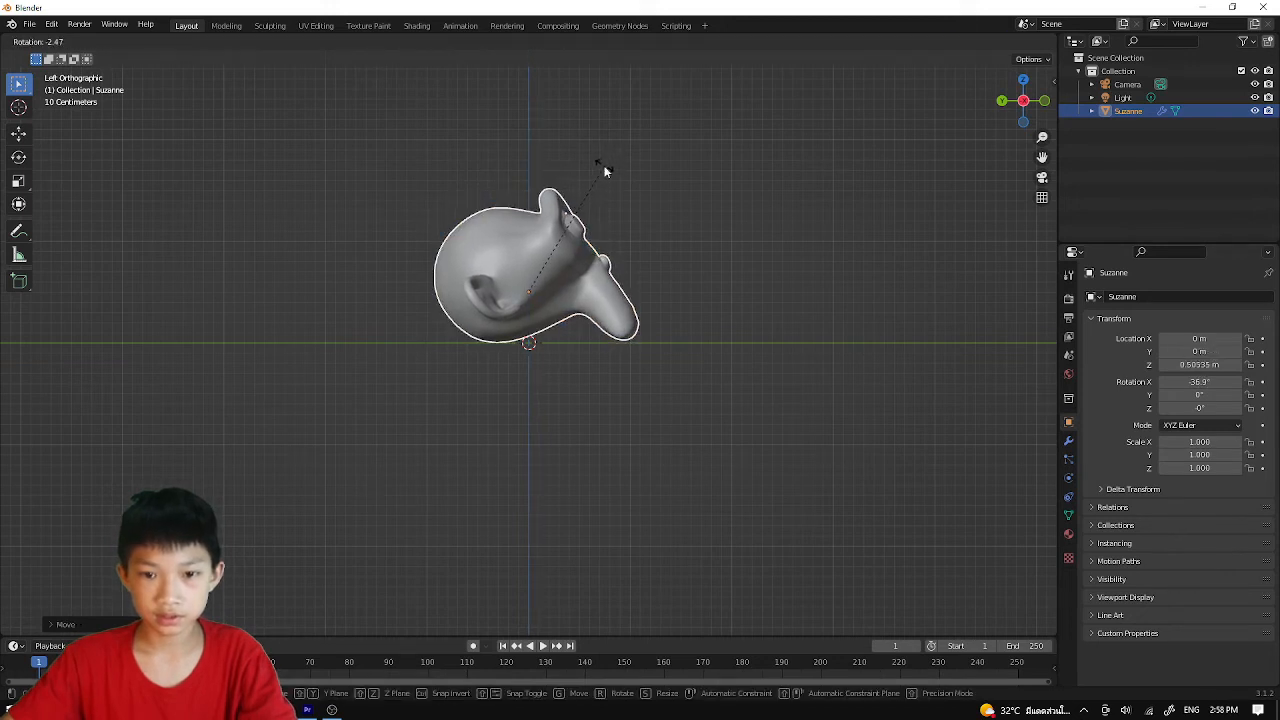
key(Escape)
key(r)
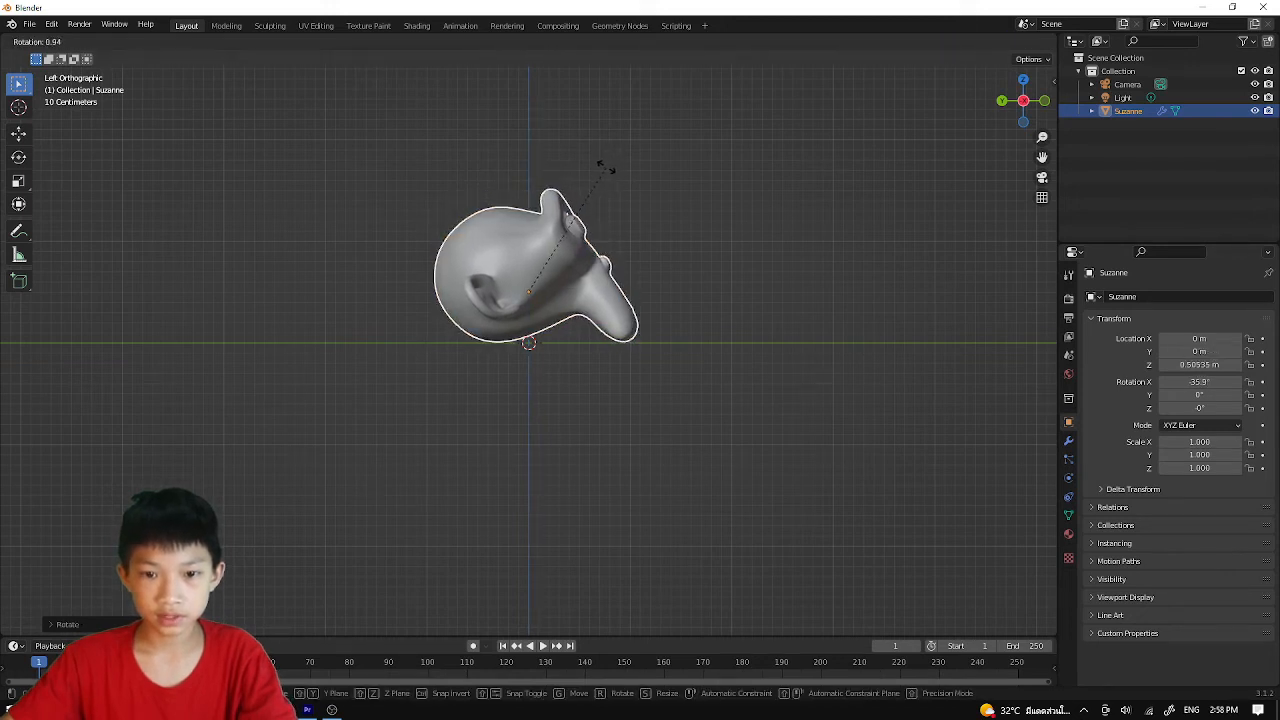
click(606, 168)
key(g)
key(z)
click(607, 168)
- Apply smooth shading to Suzanne and deselect it
right_click(607, 168)
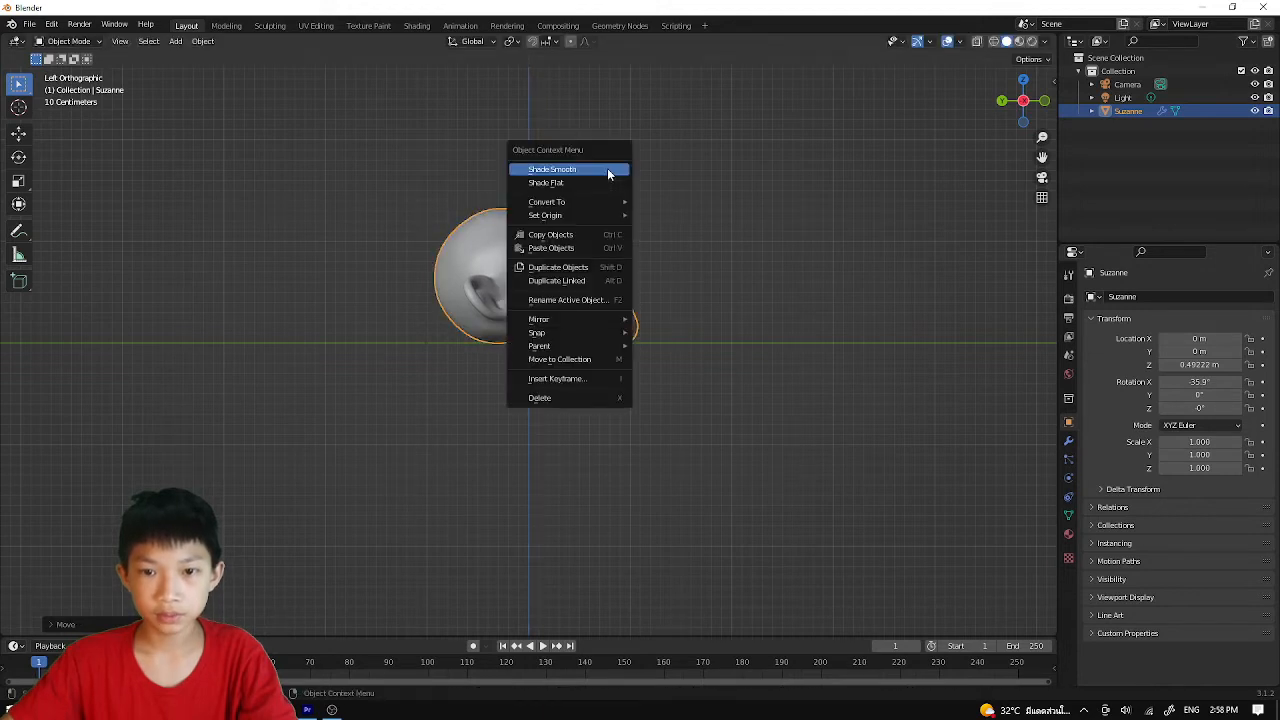
click(607, 168)
middle_drag(633, 168, 564, 216)
click(677, 176)
middle_drag(677, 176, 631, 211)
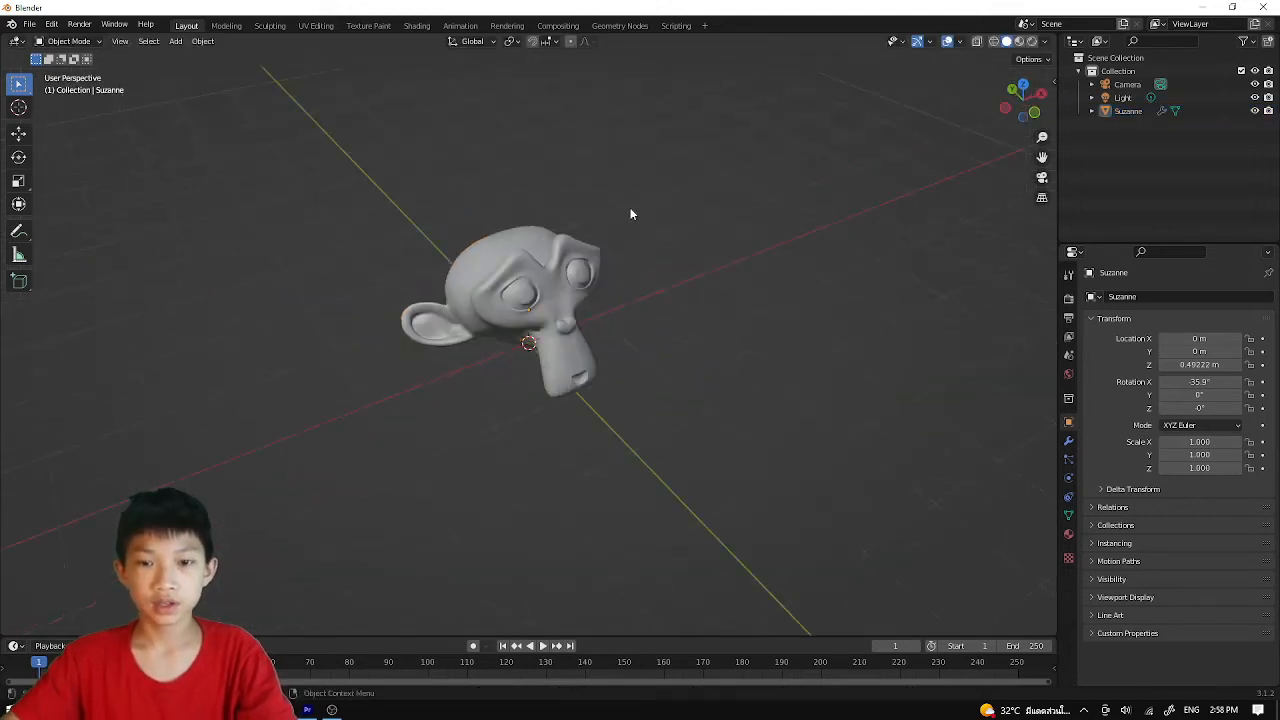
scroll(631, 212, up, 3)
- Add a plane under Suzanne as a floor and scale it to about 2.4
click(503, 195)
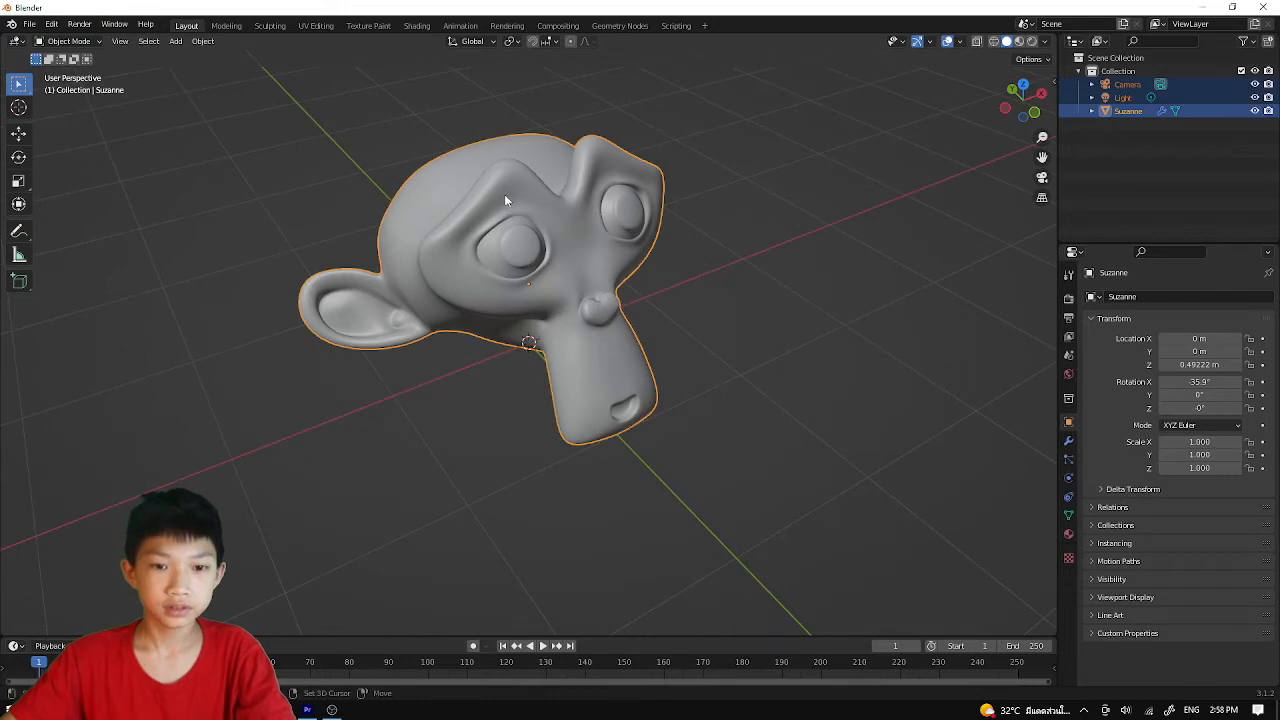
key(shift+a)
mouse_move(504, 191)
click(543, 190)
key(s)
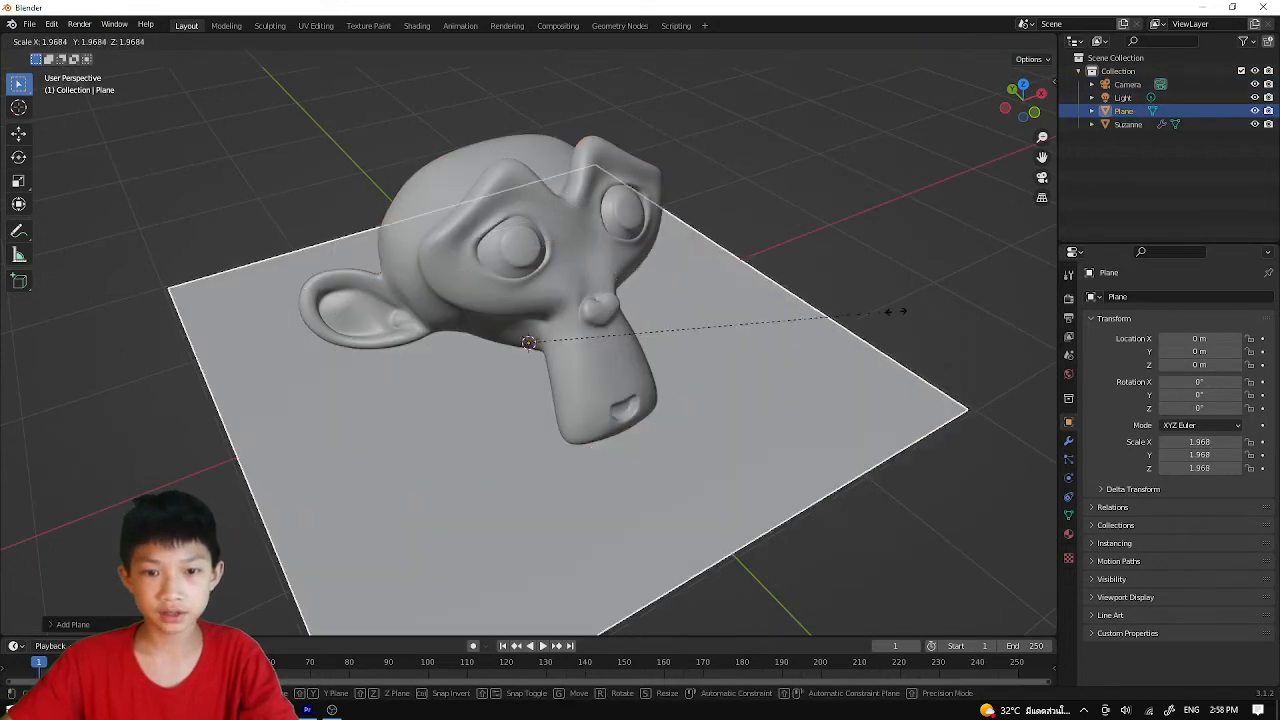
click(883, 235)
click(883, 236)
scroll(883, 236, down, 3)
middle_drag(883, 236, 802, 209)
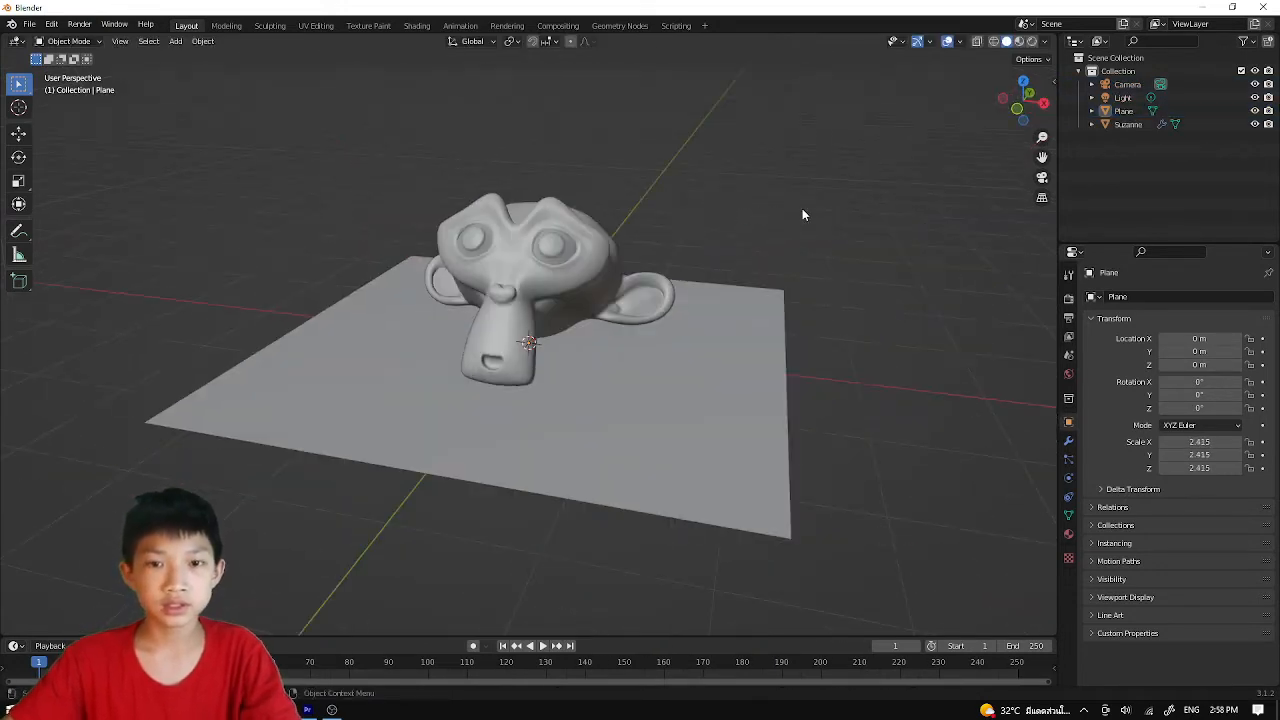
- Show the viewport in Material Preview and create a new material for Suzanne in the Shading workspace, with its Principled BSDF node selected
click(1019, 42)
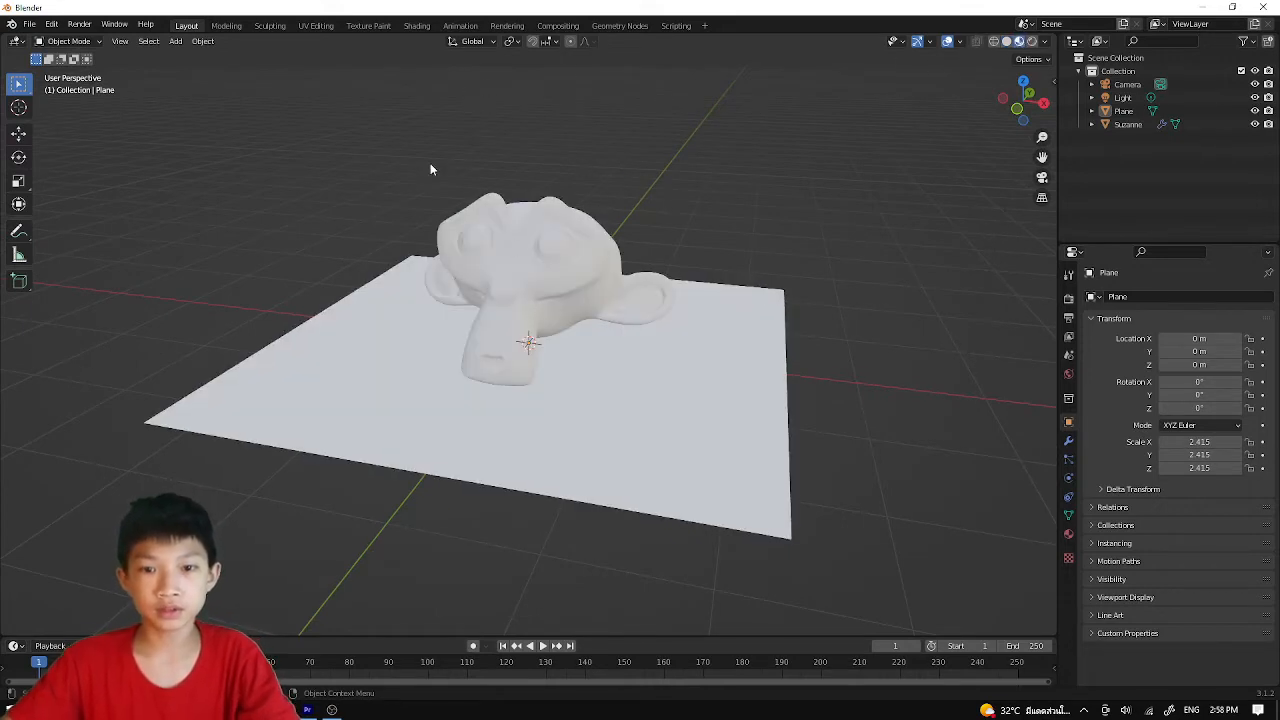
click(478, 246)
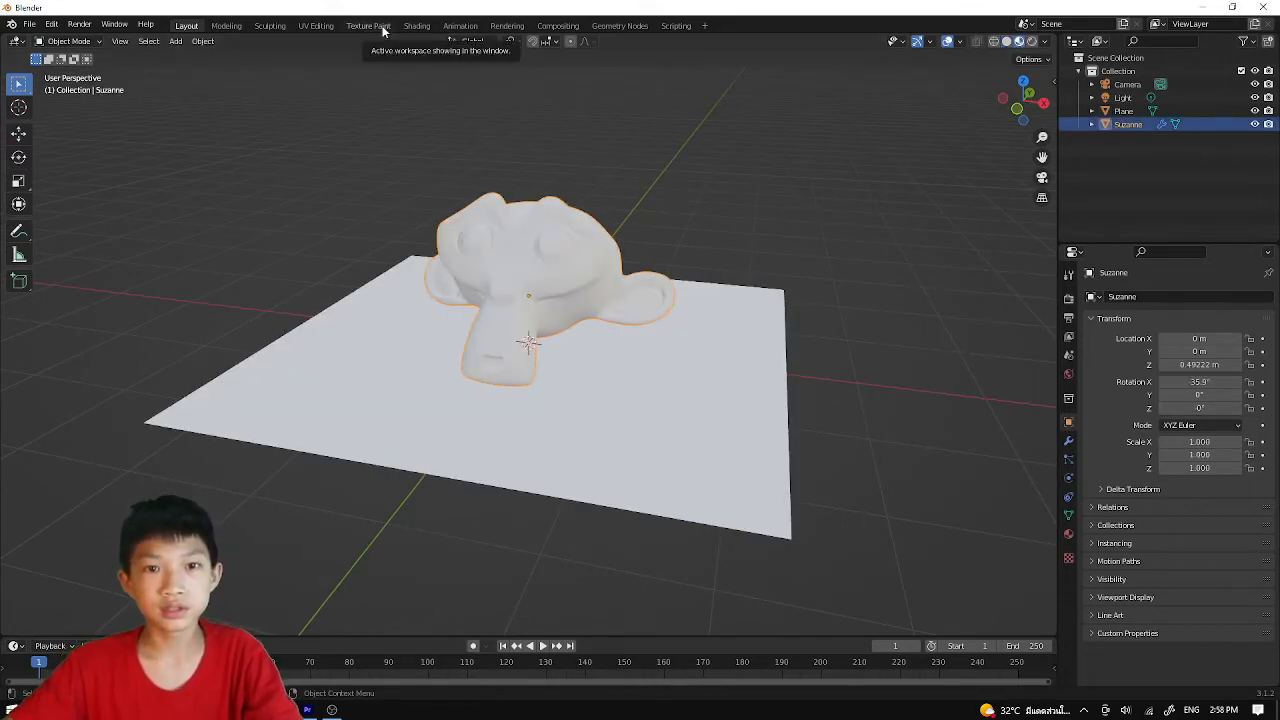
click(416, 25)
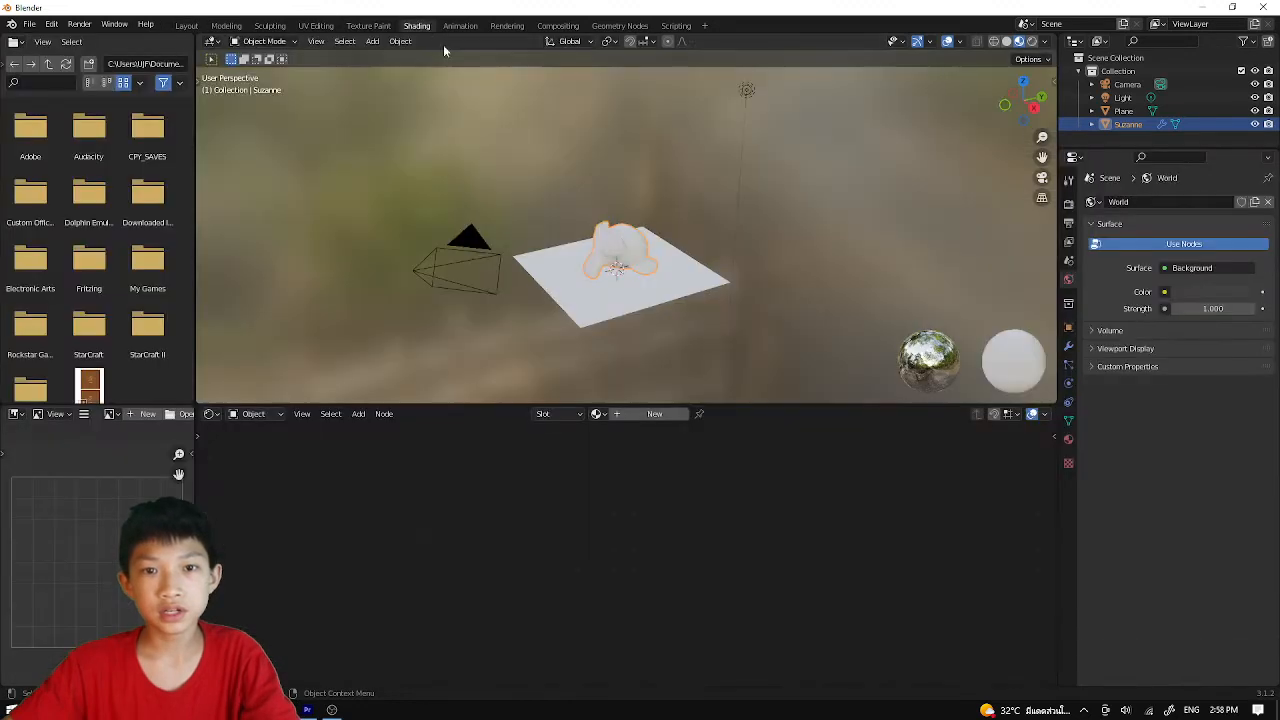
click(655, 414)
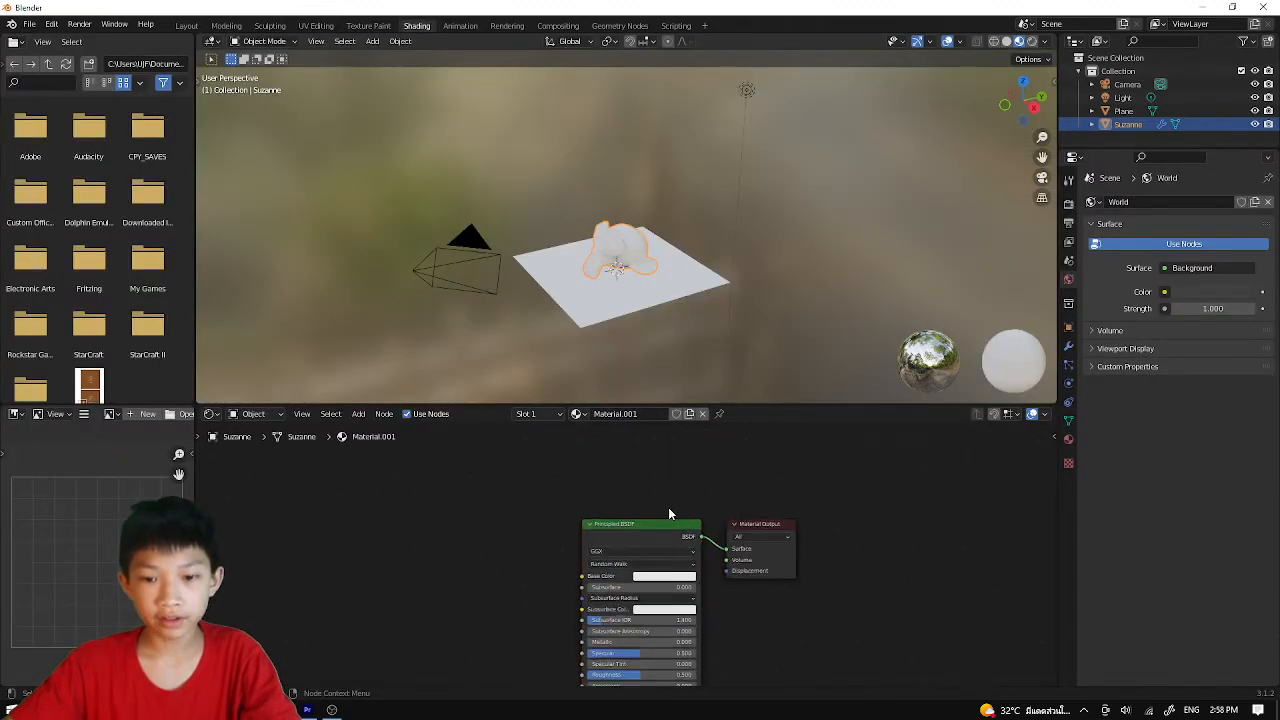
drag(640, 518, 635, 518)
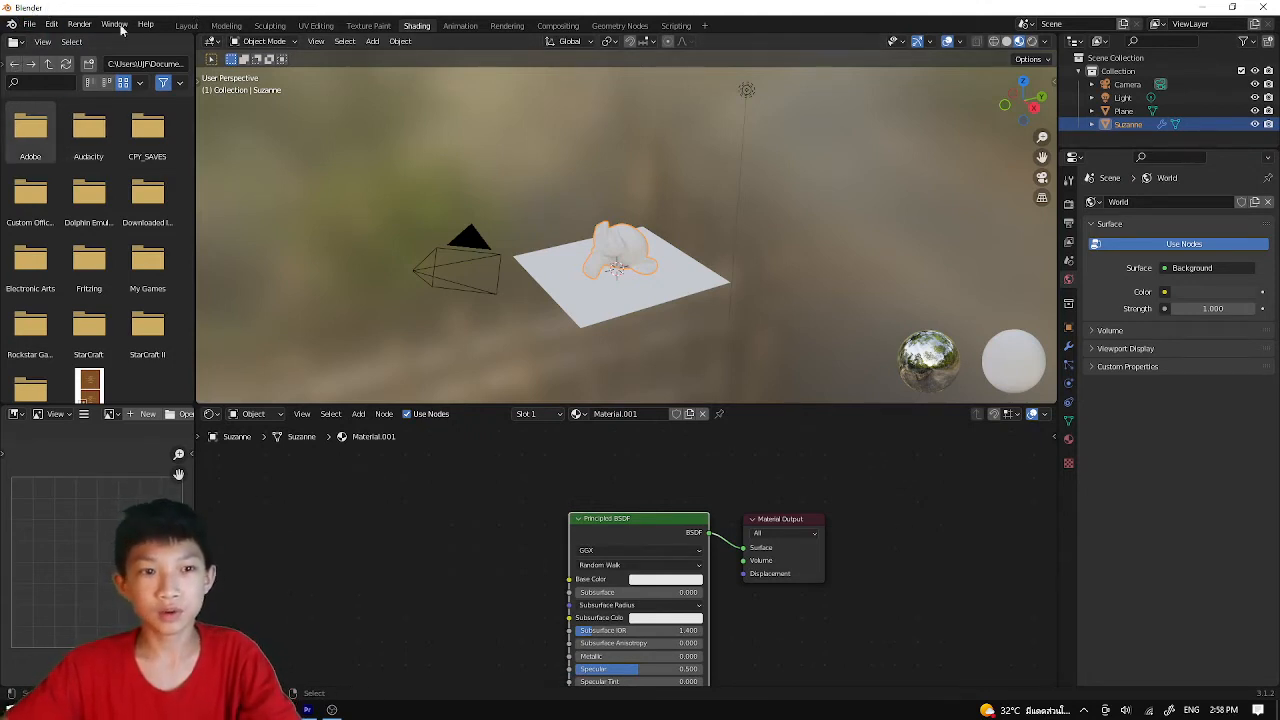
- Search the add-ons in the Preferences for "node" to check whether Node Wrangler is enabled, and close the Preferences
click(52, 24)
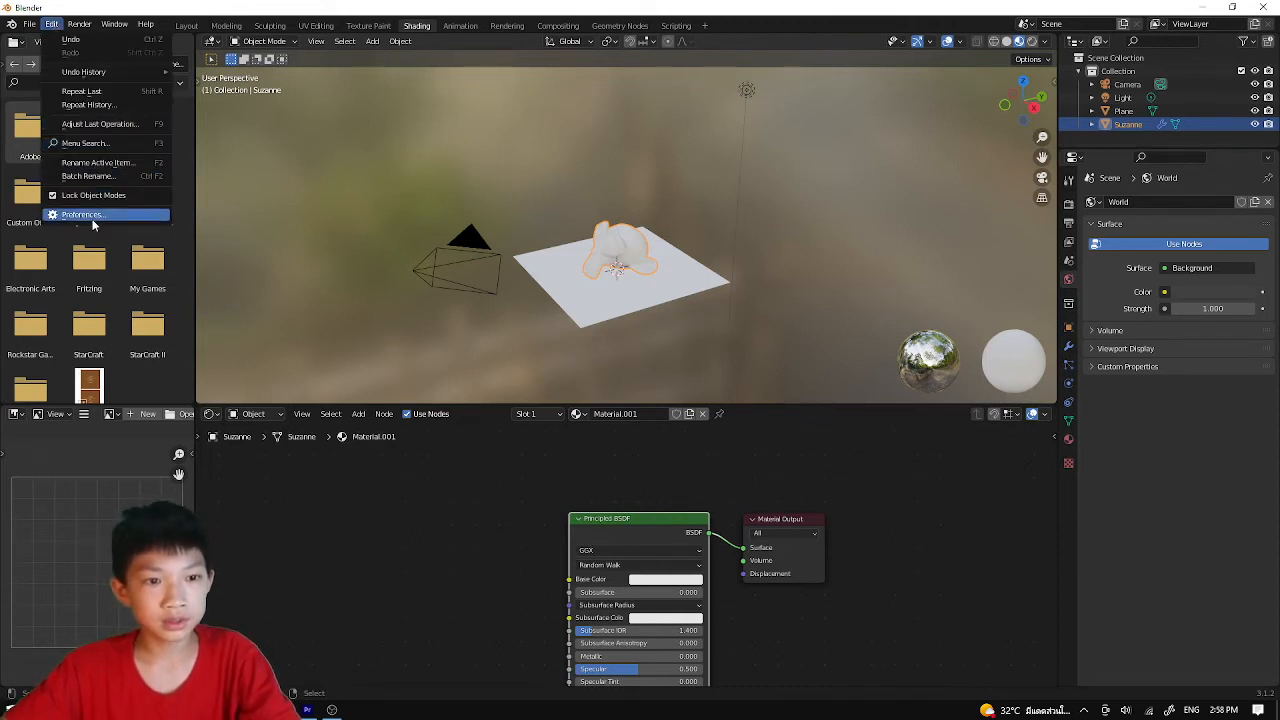
click(91, 215)
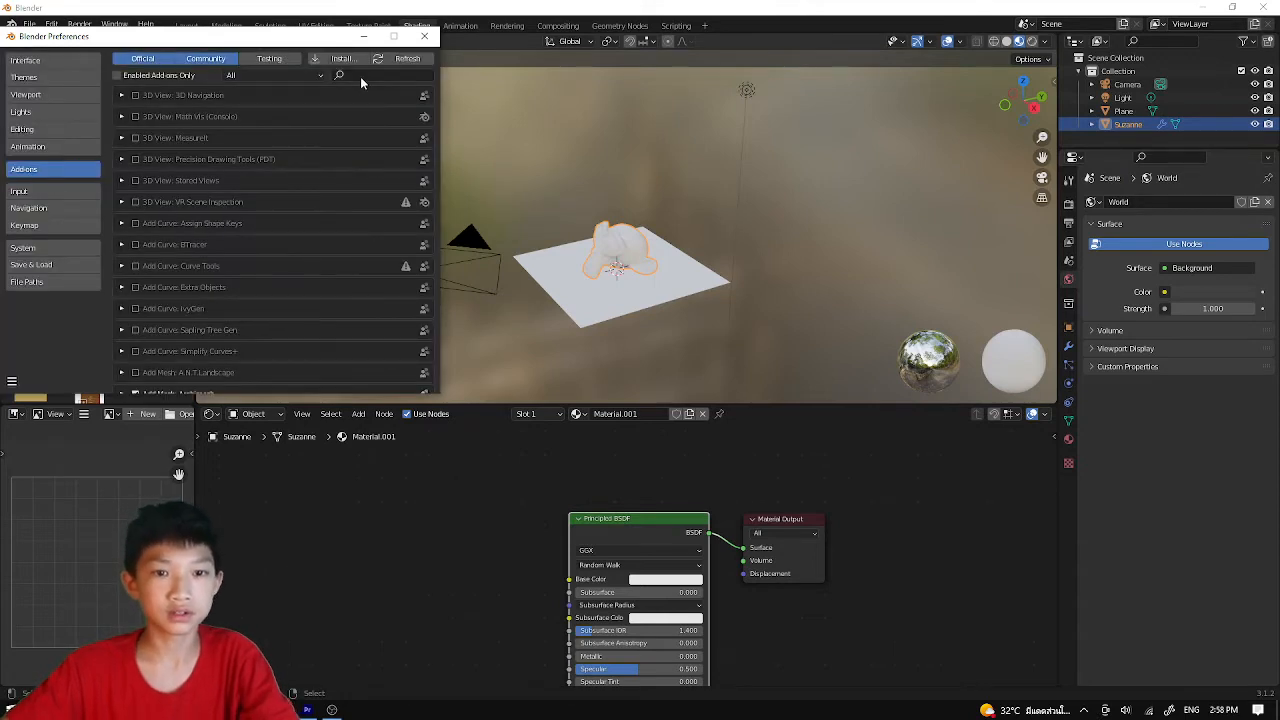
text(node)
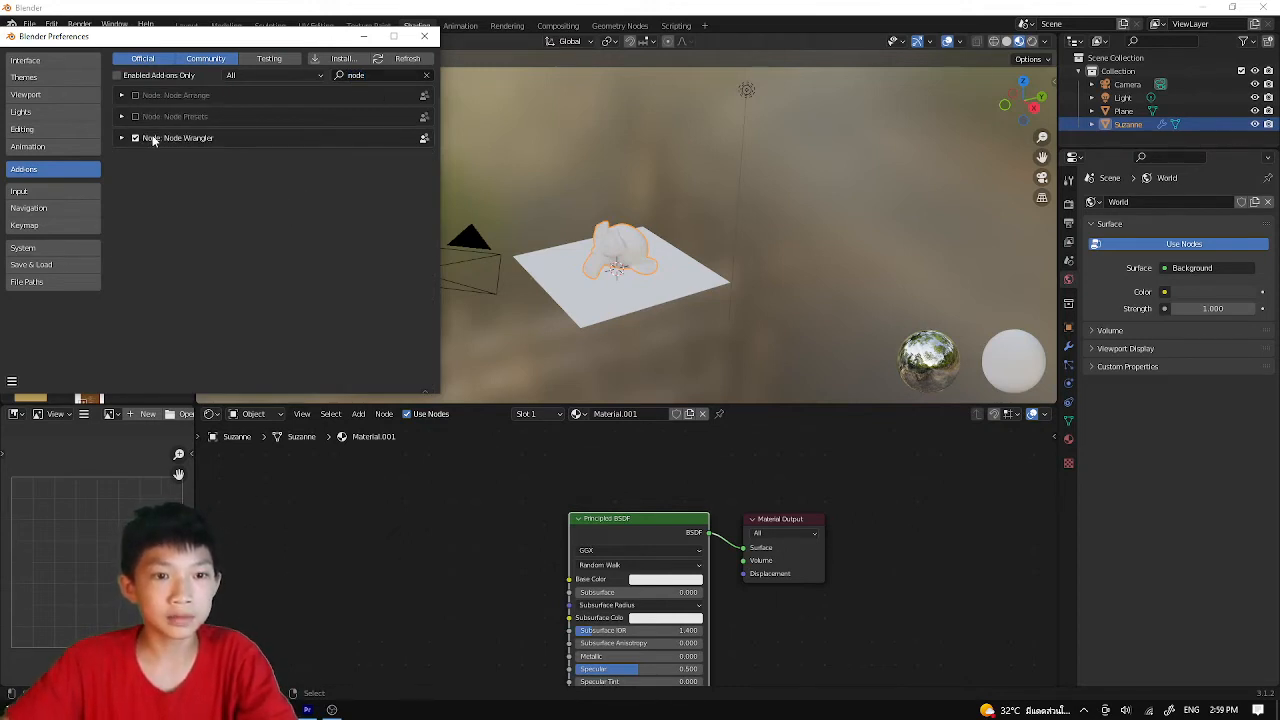
click(424, 36)
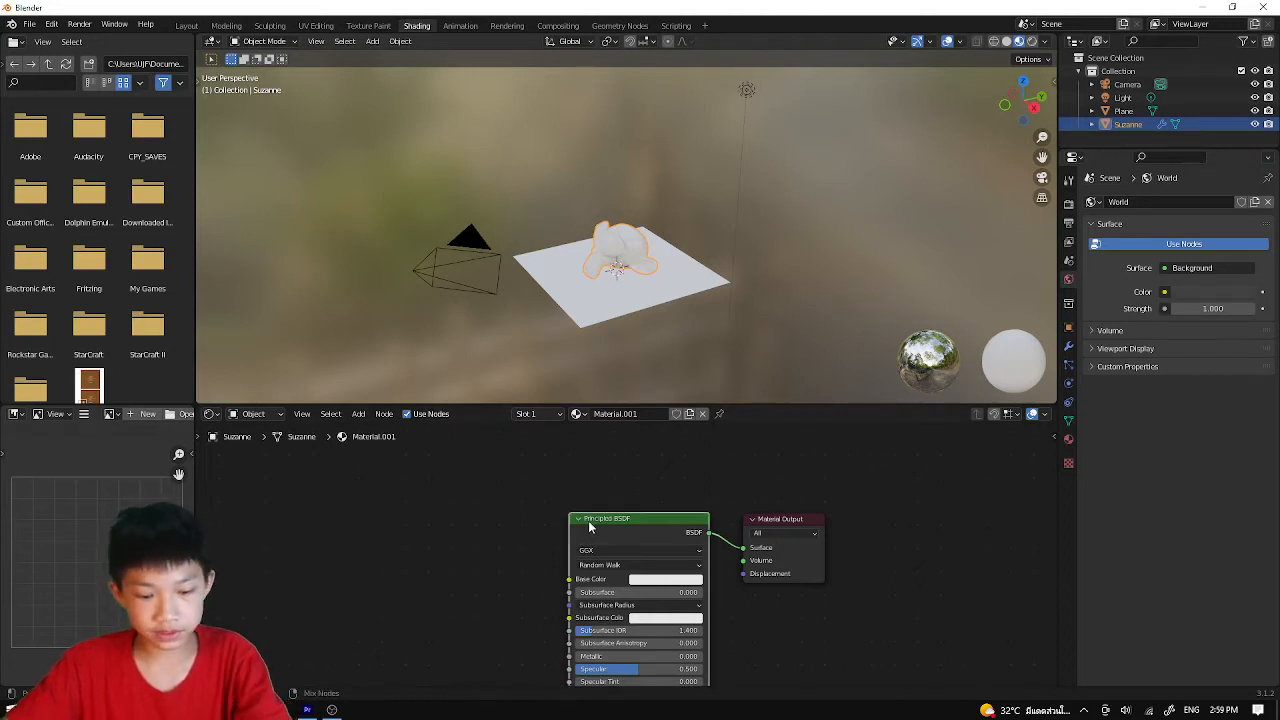
- Run Principled Texture Setup on the Principled BSDF with all five SandyGravel01 2K images from D:\blender\texture\Sandy Gravel 01
key(ctrl+shift+t)
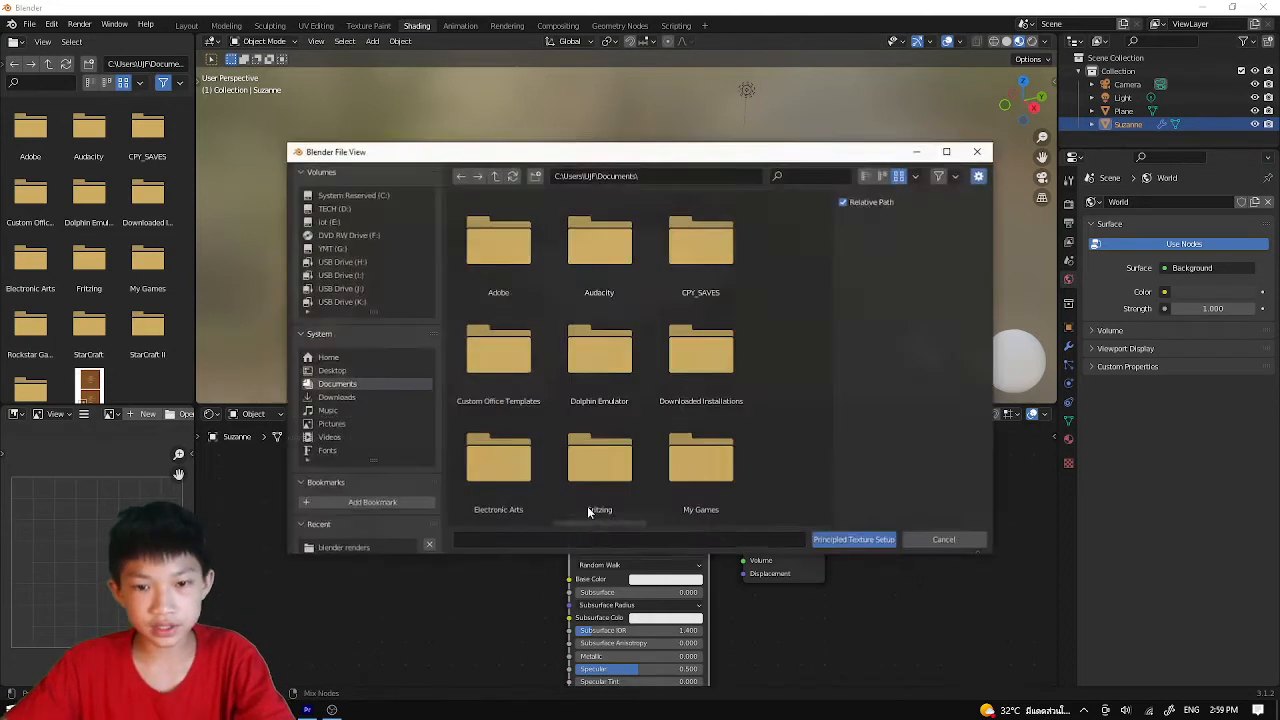
click(334, 208)
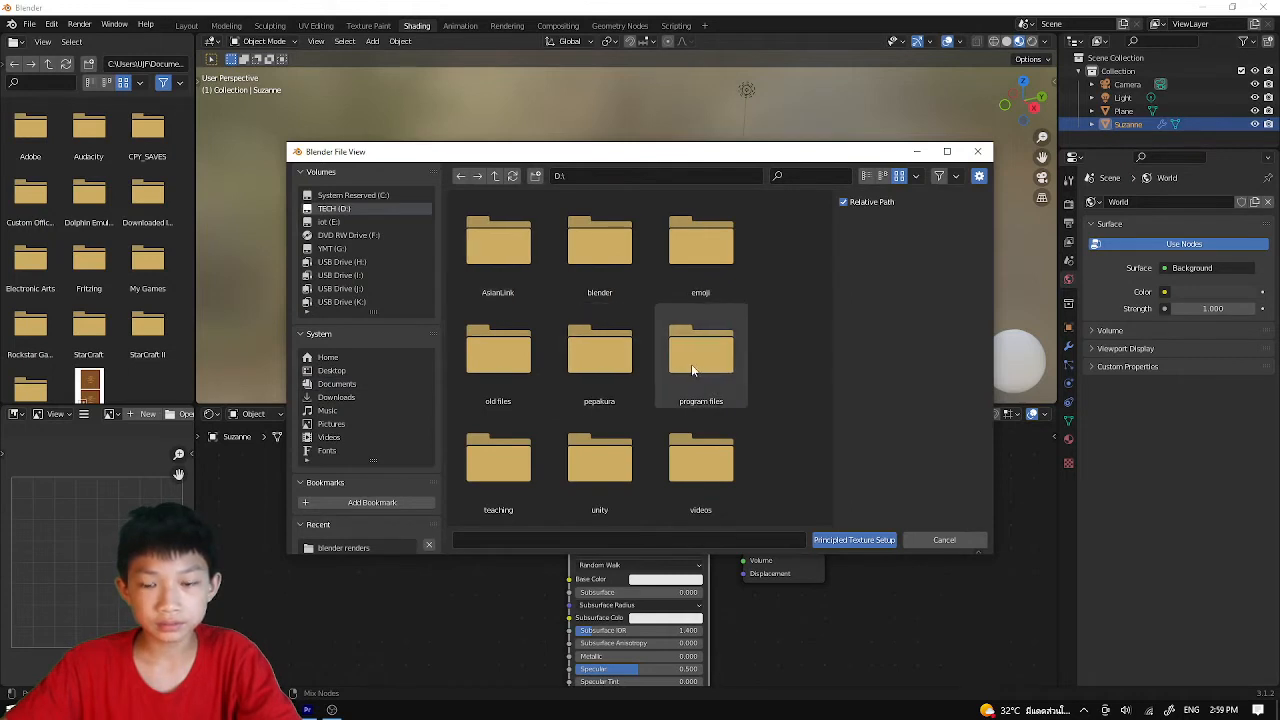
double_click(600, 275)
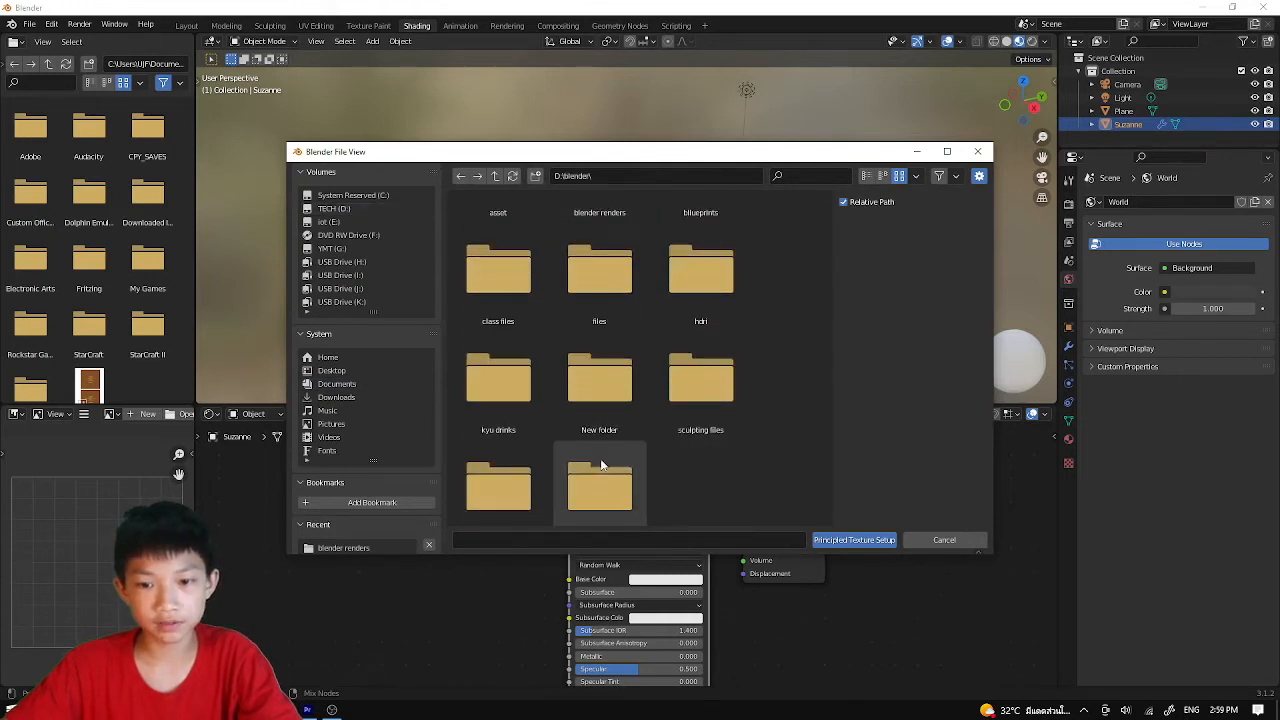
scroll(600, 463, down, 1)
double_click(578, 470)
scroll(580, 337, down, 6)
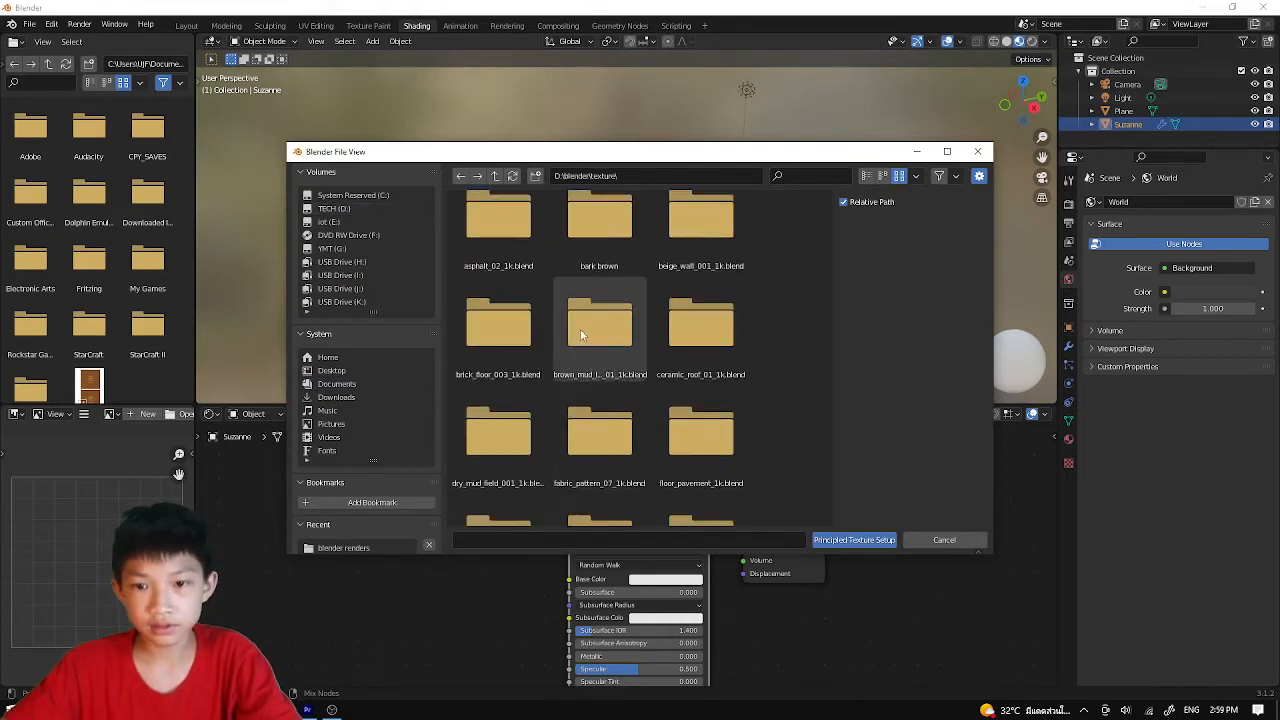
double_click(505, 455)
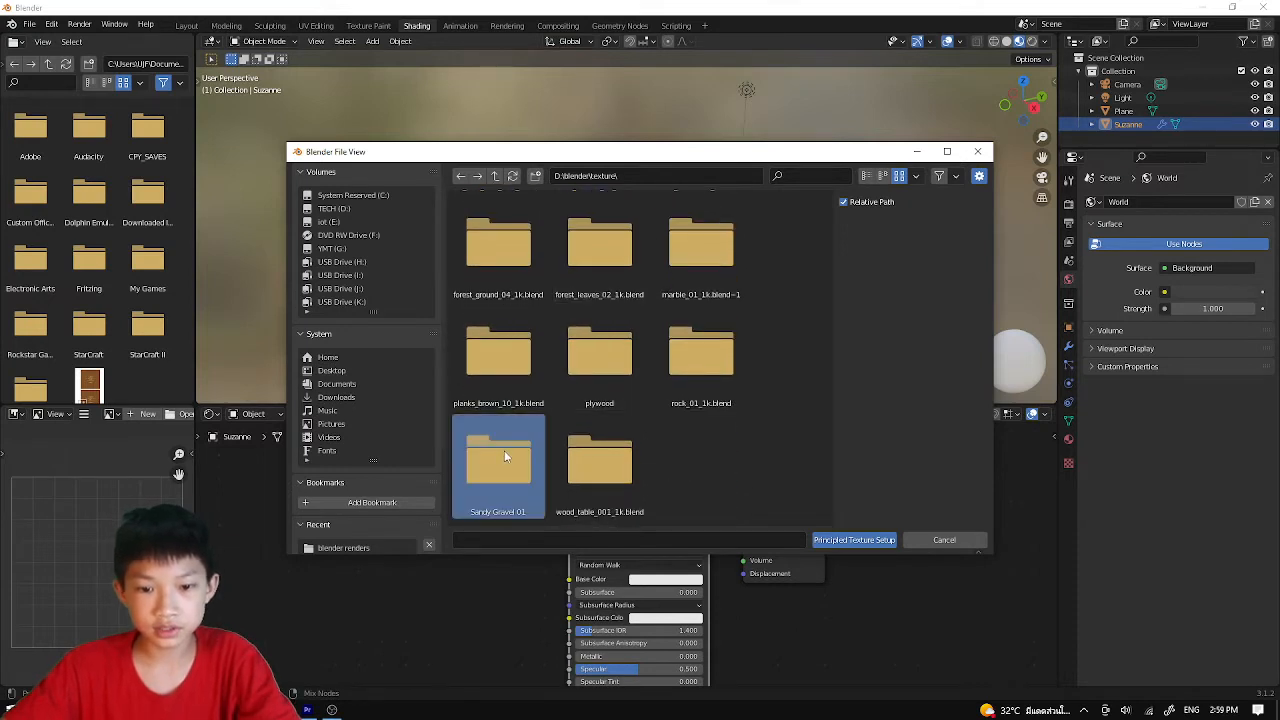
drag(748, 367, 518, 268)
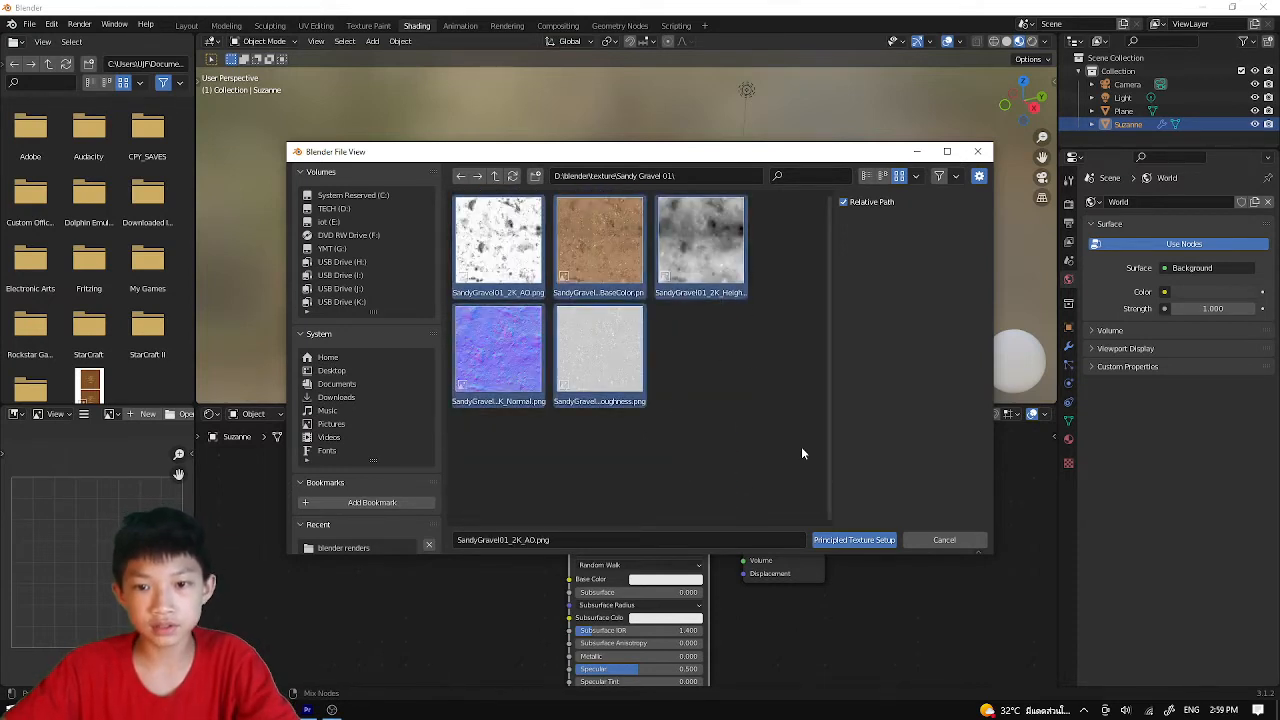
click(855, 540)
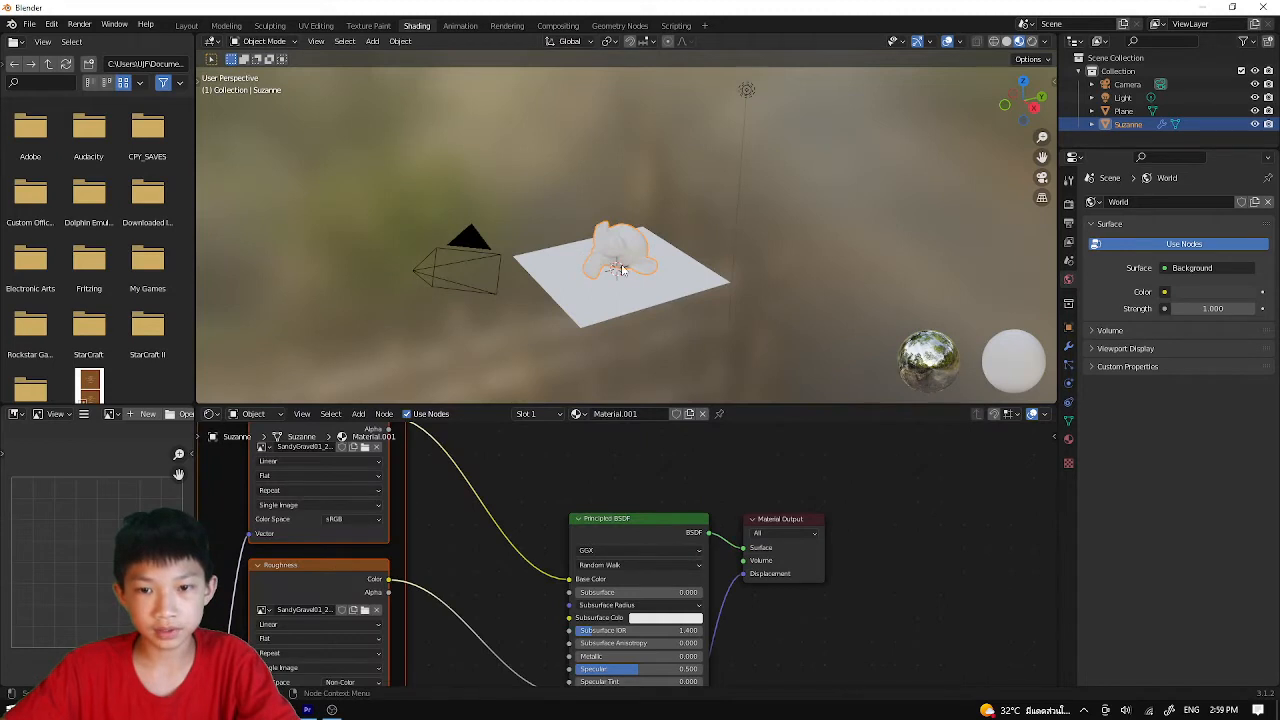
- Examine the sandy gravel texture on Suzanne and the Texture Coordinate and Mapping nodes generated for it
scroll(622, 269, up, 6)
middle_drag(653, 268, 655, 393)
scroll(654, 252, up, 2)
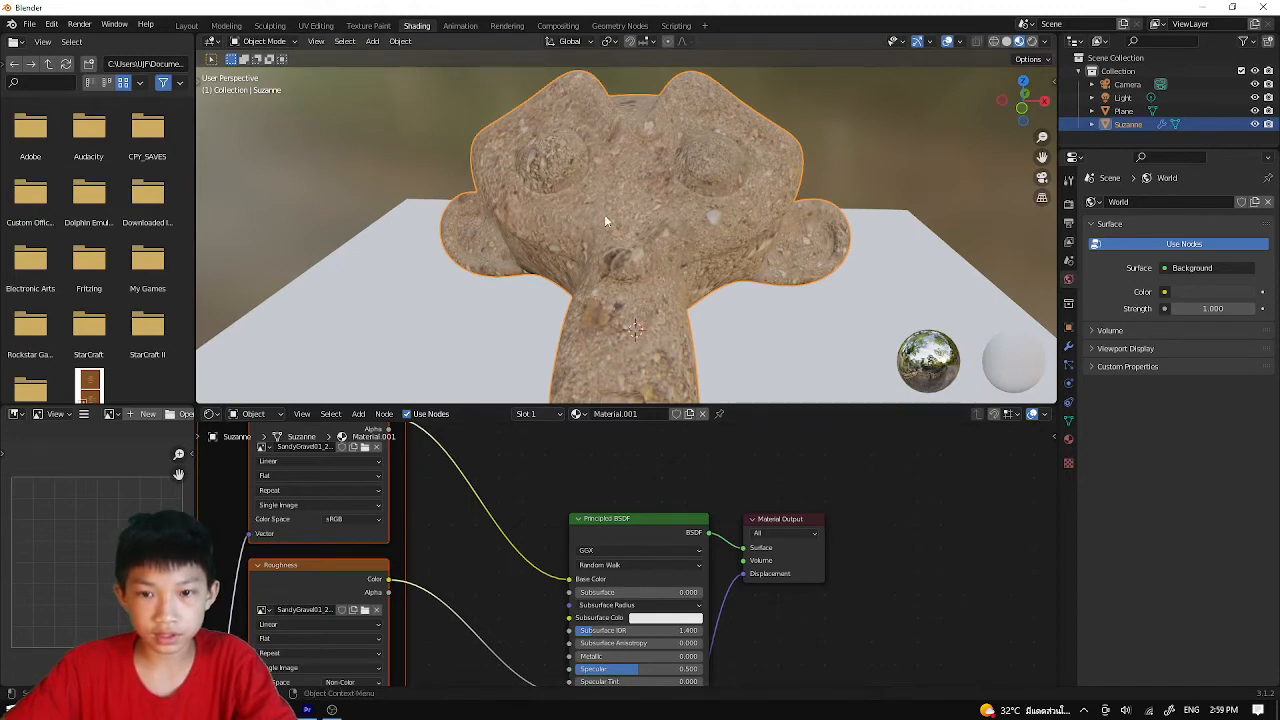
middle_drag(604, 221, 638, 237)
scroll(638, 237, up, 3)
middle_drag(410, 462, 658, 567)
scroll(677, 563, down, 3)
middle_drag(431, 589, 635, 497)
scroll(631, 500, up, 3)
scroll(608, 268, down, 5)
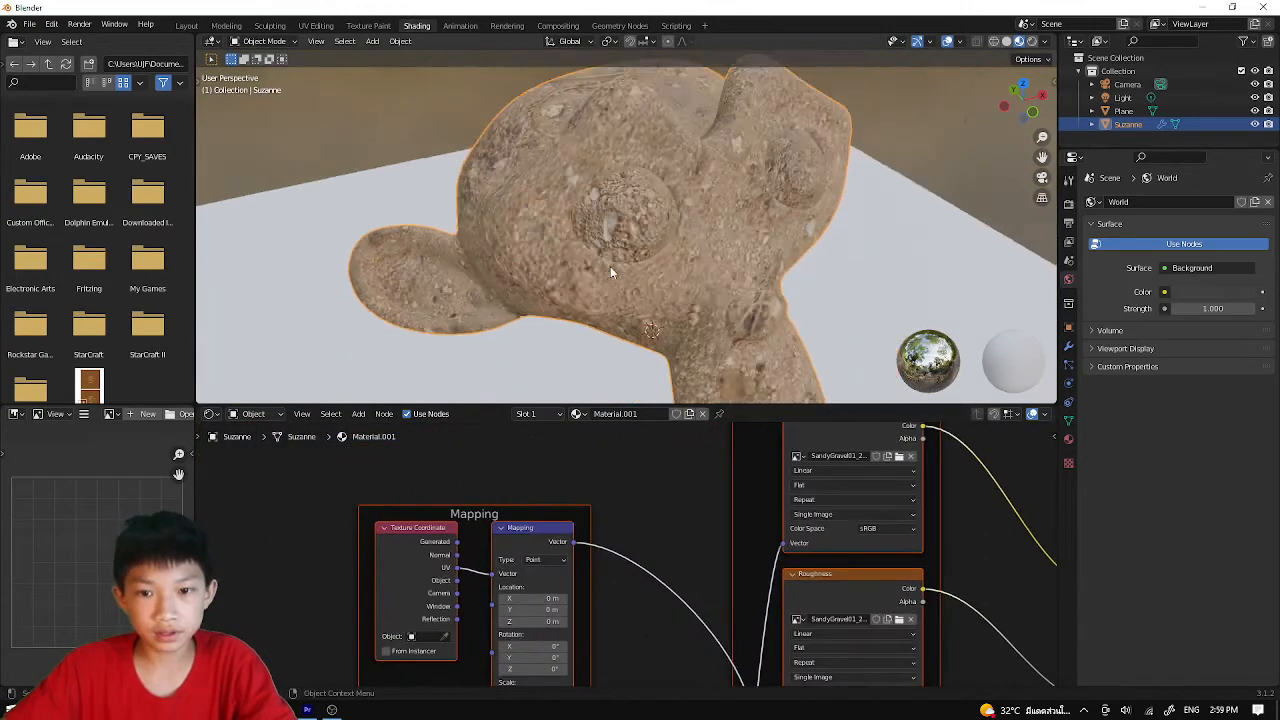
middle_drag(606, 266, 632, 252)
scroll(560, 510, up, 4)
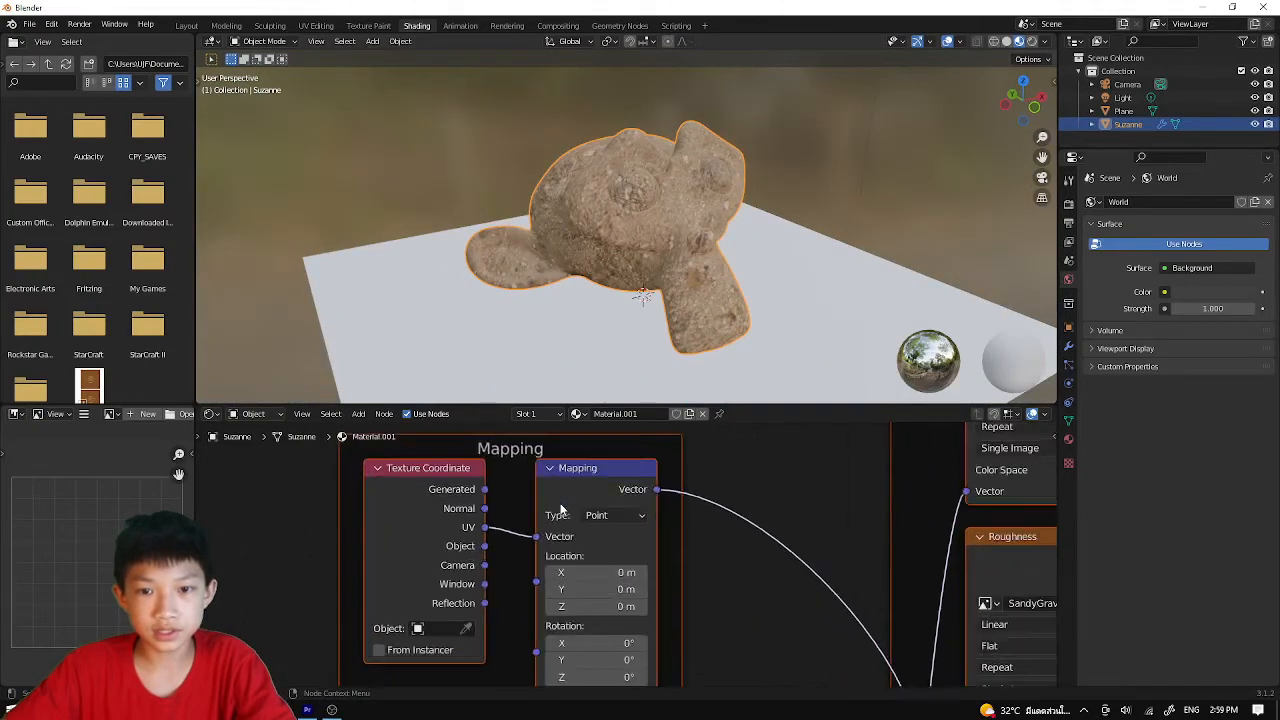
- Feed the Mapping node's vector from the Object texture coordinates and set the Base Color image's projection to Box
drag(513, 568, 567, 553)
scroll(724, 486, down, 2)
middle_drag(726, 486, 500, 552)
scroll(547, 527, down, 3)
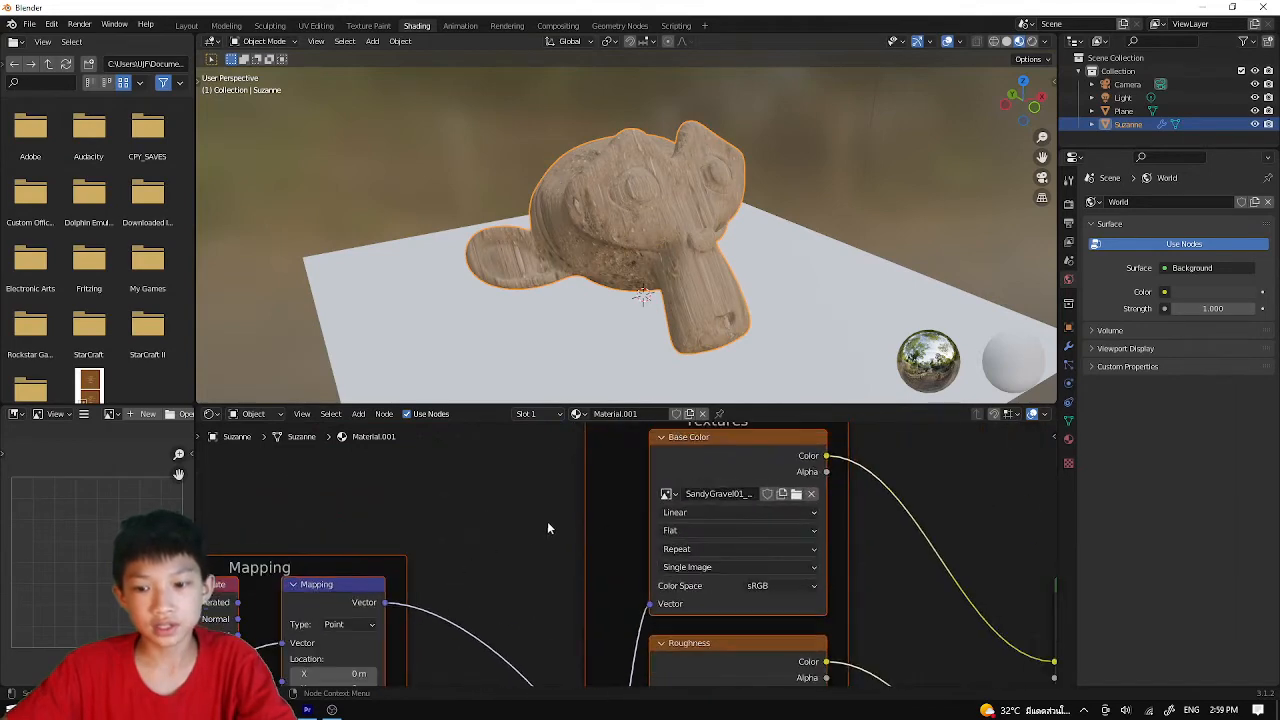
click(667, 535)
click(680, 563)
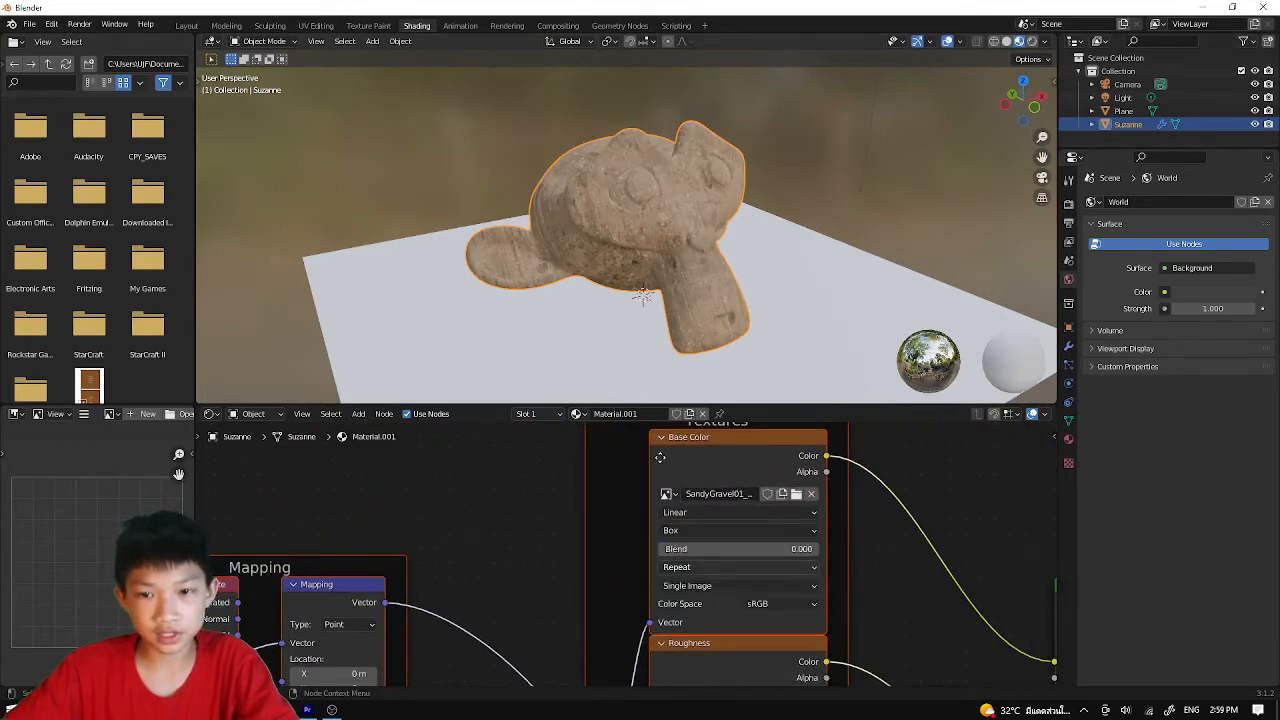
- Set the projection of the Roughness, Normal and Displacement image textures to Box
scroll(726, 598, down, 1)
middle_drag(726, 598, 633, 512)
click(649, 598)
click(645, 623)
middle_drag(642, 657, 641, 506)
click(614, 603)
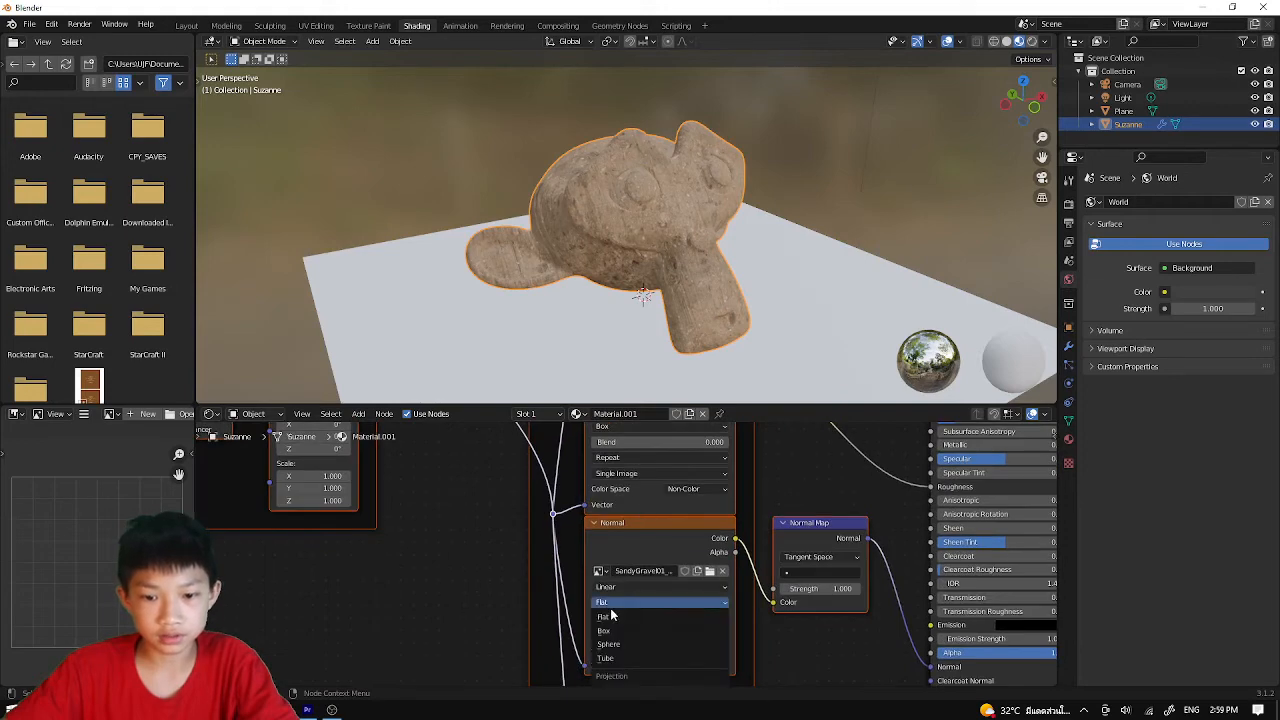
click(612, 630)
middle_drag(612, 630, 634, 467)
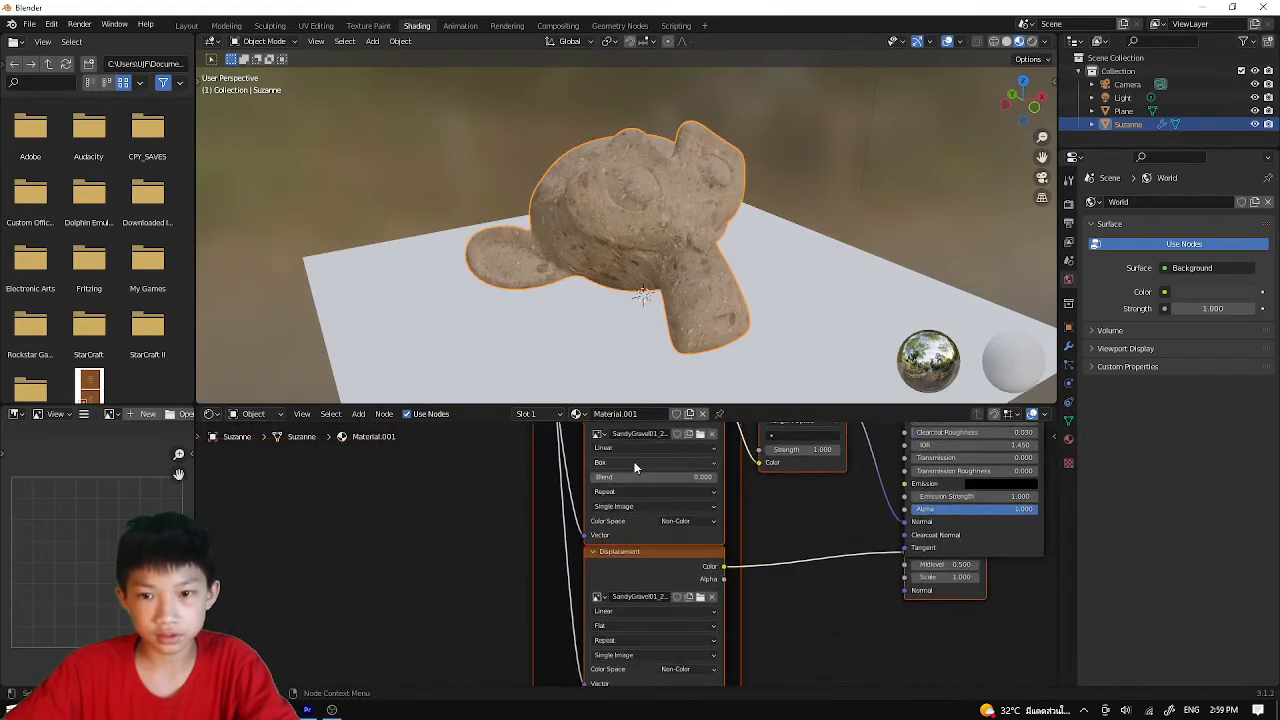
click(630, 625)
click(620, 590)
- Examine the box-projected gravel texture on Suzanne's head up close for visible projection seams
middle_drag(576, 344, 656, 229)
scroll(794, 272, up, 5)
scroll(772, 228, up, 3)
scroll(738, 207, up, 2)
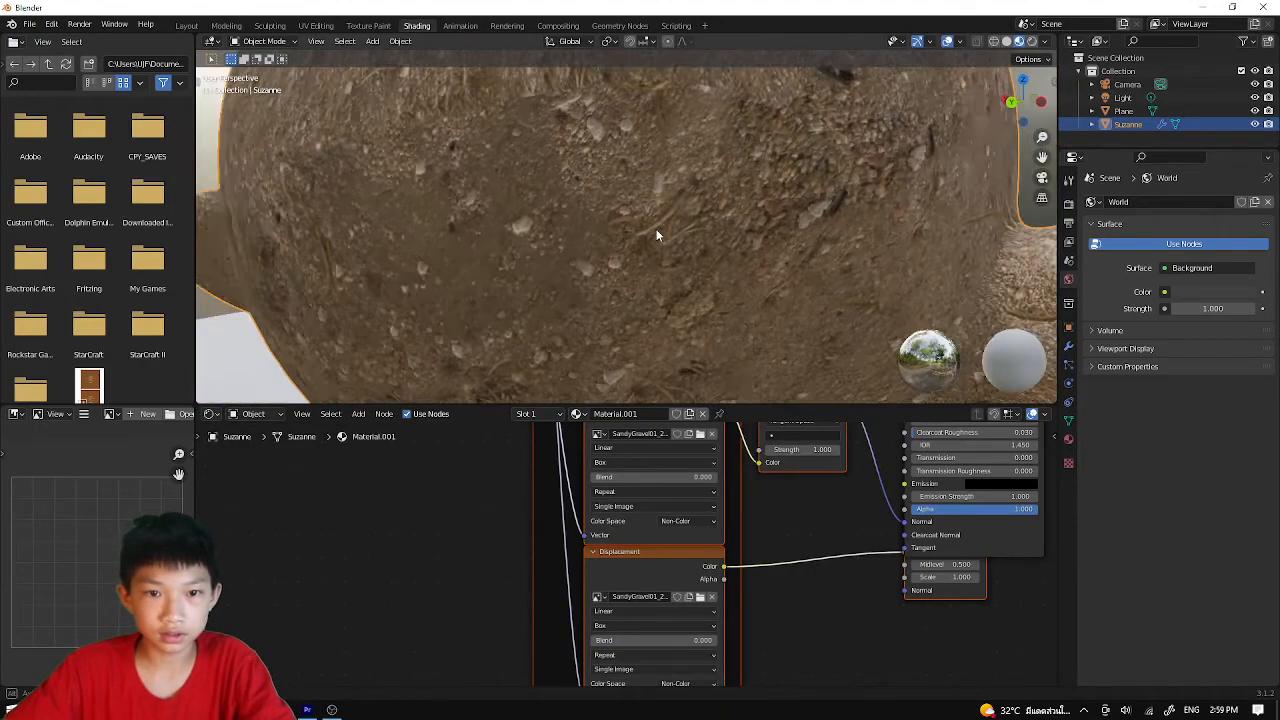
scroll(656, 229, up, 2)
scroll(433, 167, down, 3)
middle_drag(433, 167, 368, 220)
scroll(368, 220, up, 3)
scroll(706, 517, up, 2)
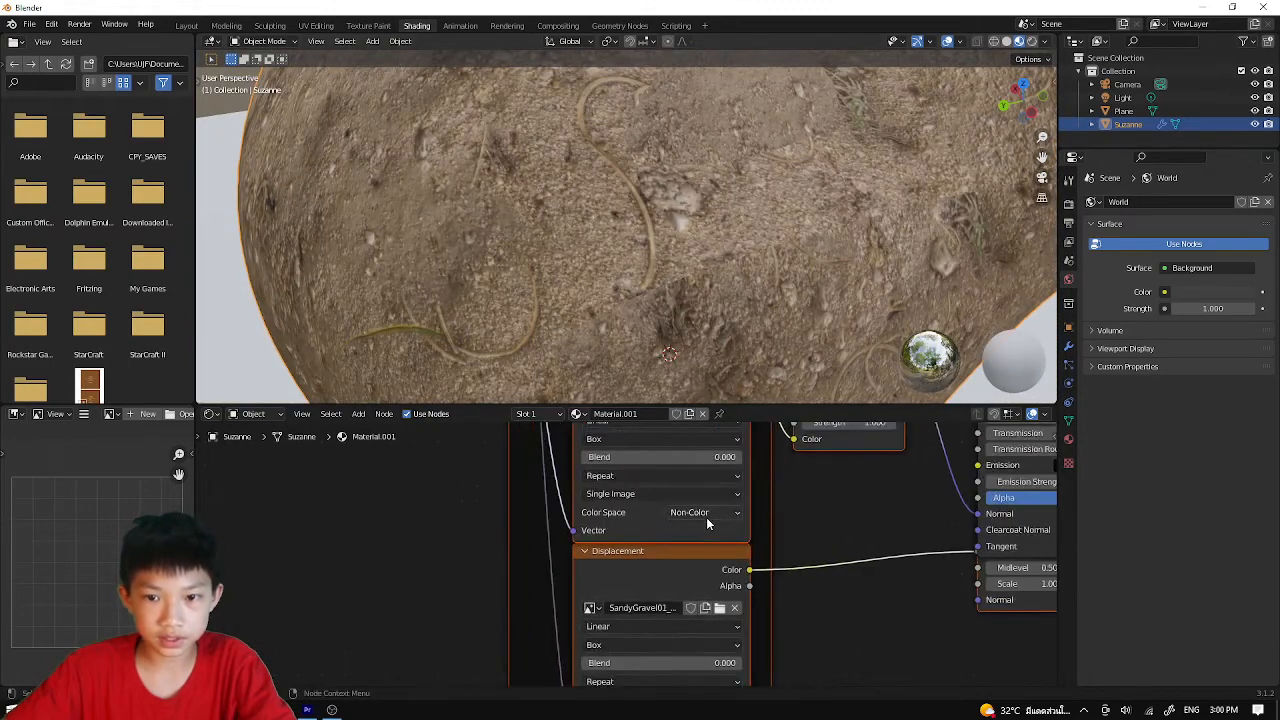
scroll(662, 298, up, 5)
scroll(663, 304, down, 2)
scroll(663, 304, down, 1)
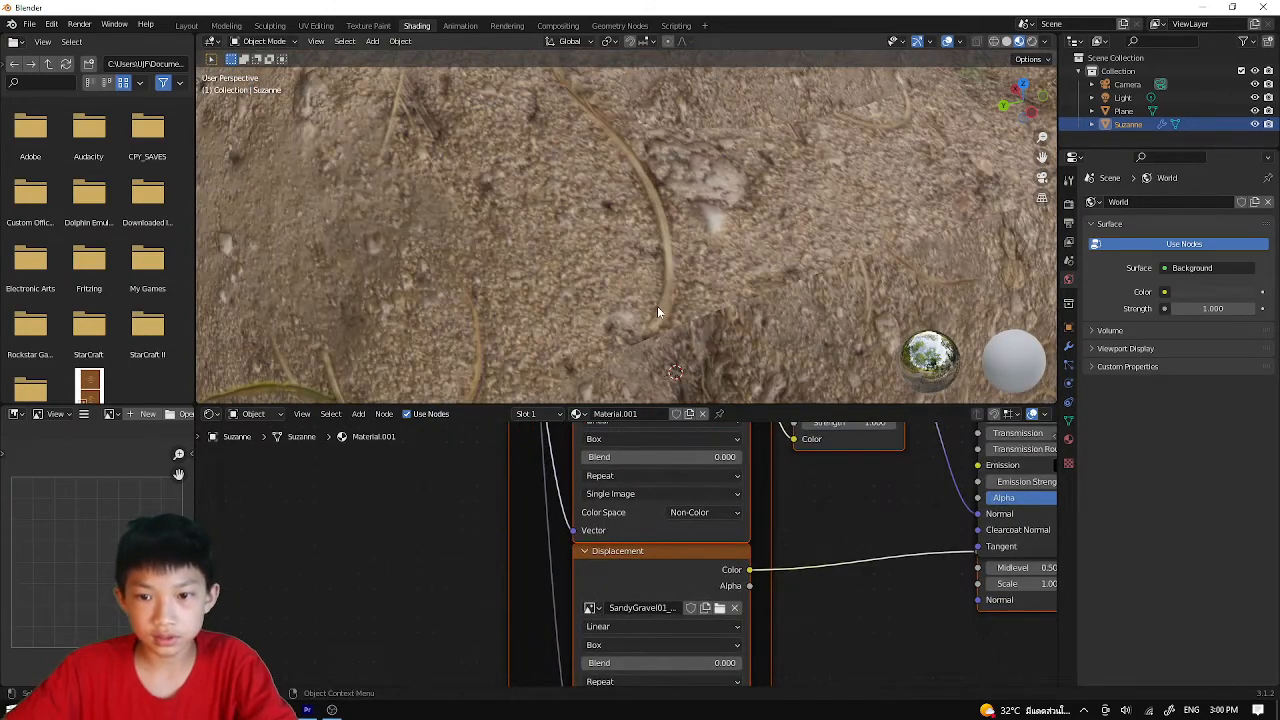
- Set the box projection blend to 1.000 on the Displacement, Normal, Roughness and Base Color image textures
drag(640, 662, 802, 662)
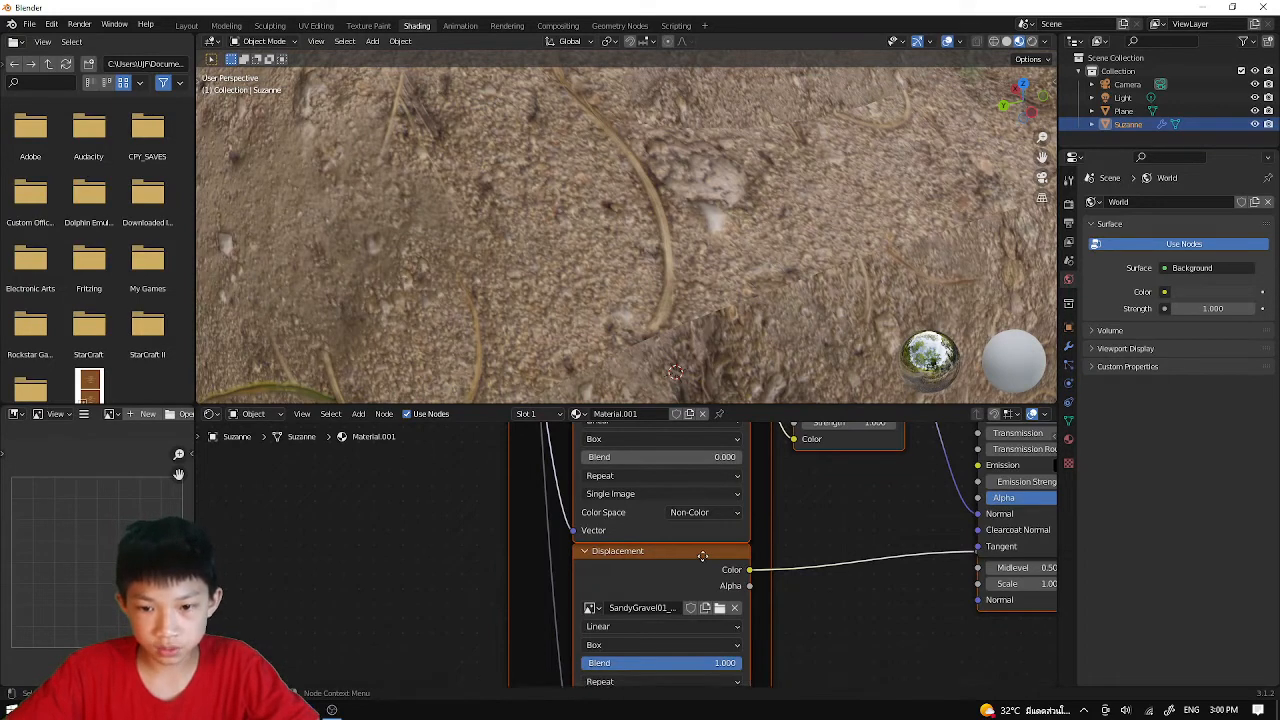
middle_drag(626, 495, 614, 557)
drag(606, 519, 770, 519)
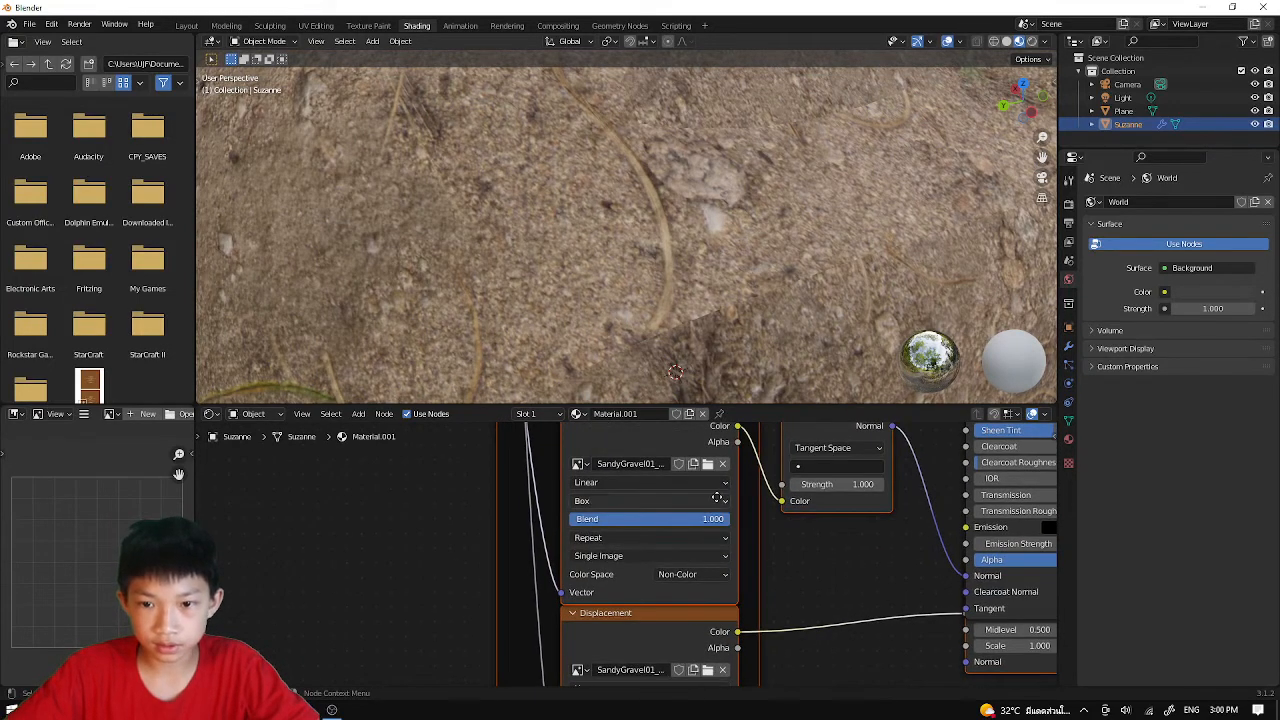
middle_drag(717, 497, 660, 451)
drag(565, 528, 672, 528)
middle_drag(612, 485, 573, 622)
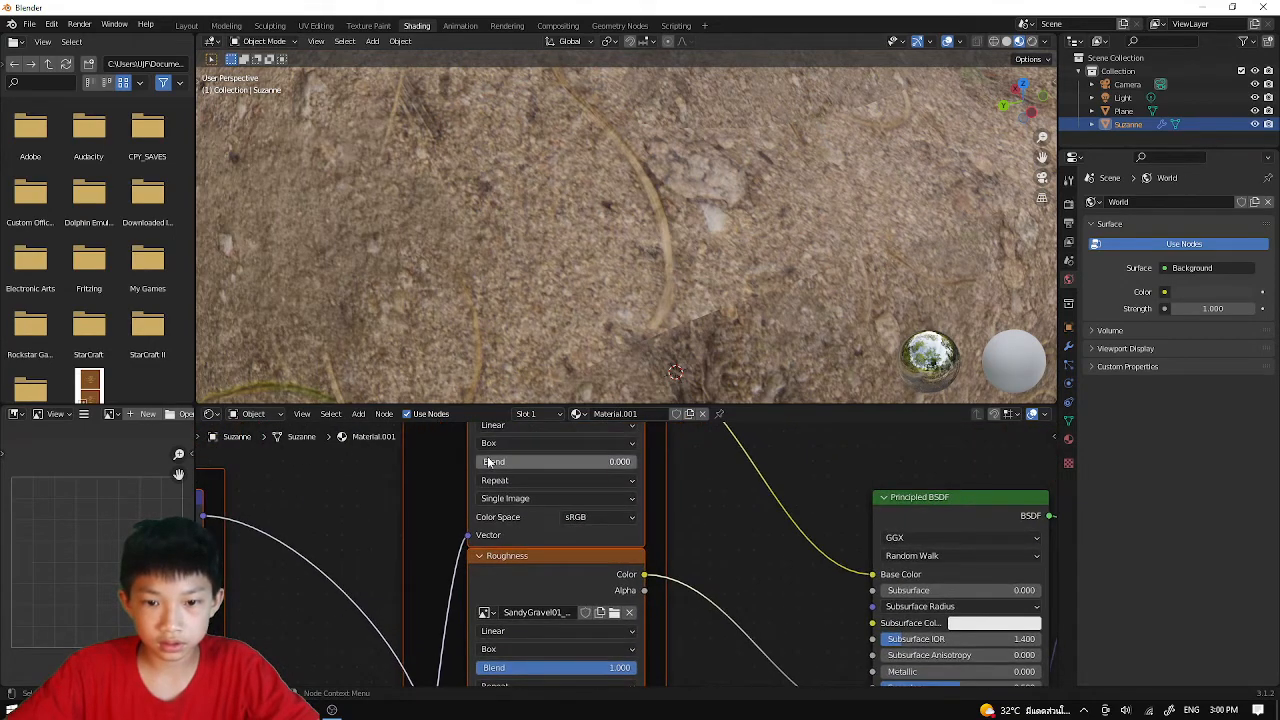
drag(492, 462, 638, 466)
scroll(662, 224, down, 6)
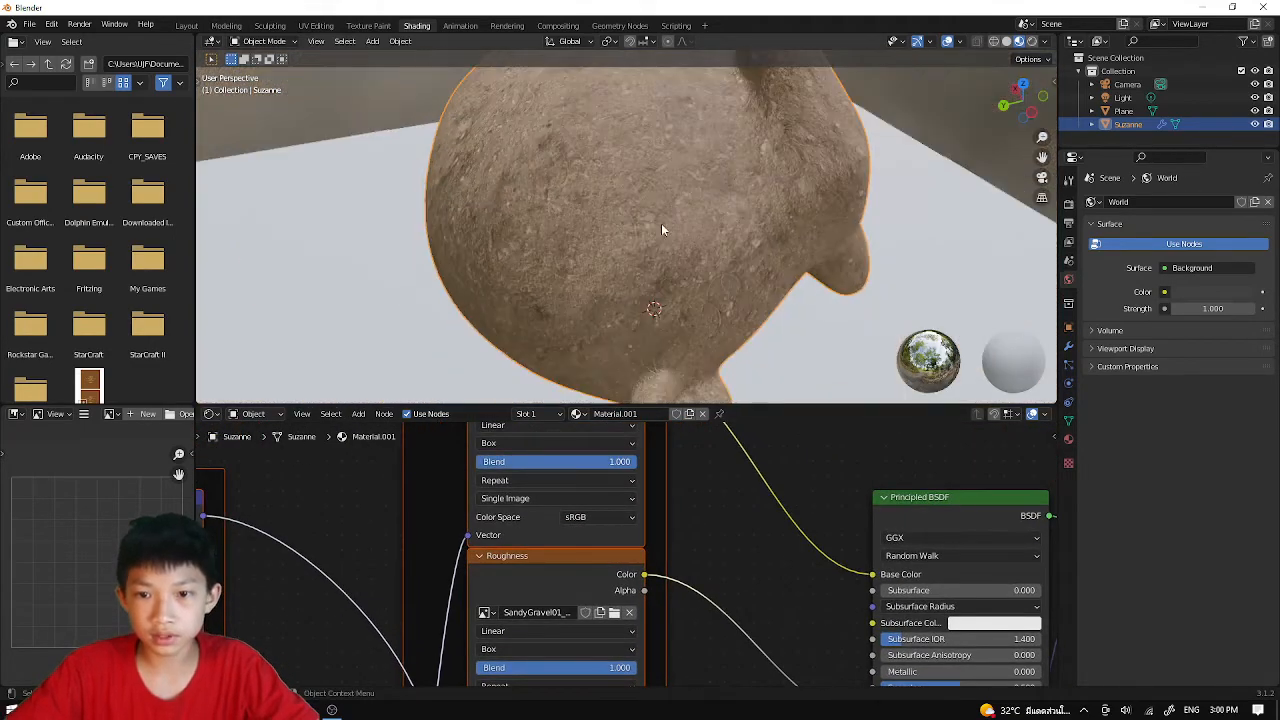
middle_drag(661, 223, 579, 370)
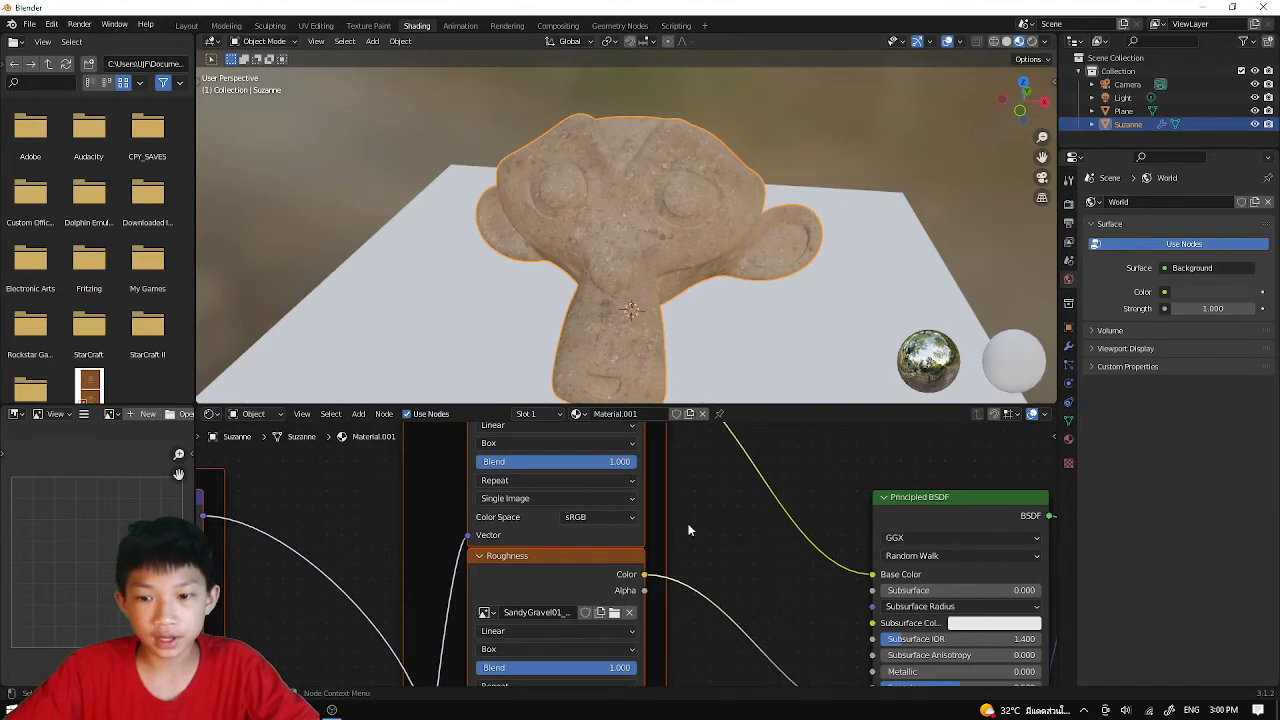
- Duplicate the light to the opposite side of Suzanne and show the viewport in Rendered shading
middle_drag(688, 530, 561, 621)
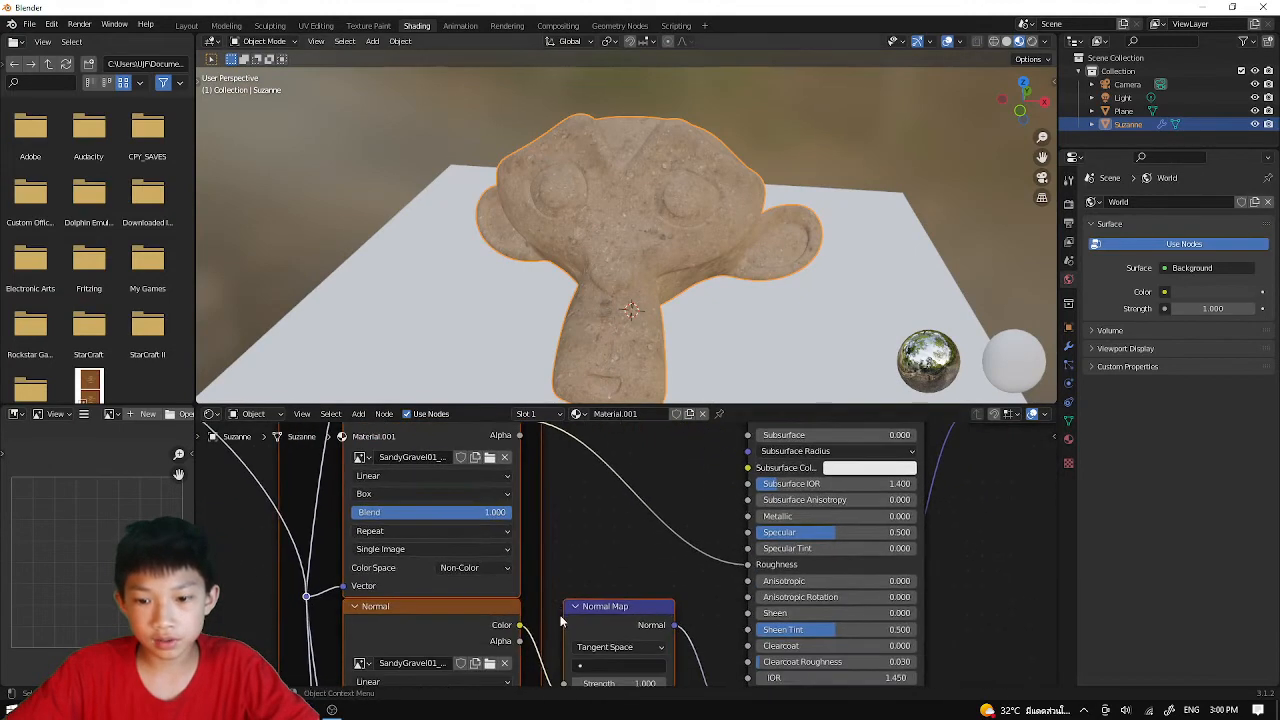
click(1032, 41)
scroll(906, 169, down, 8)
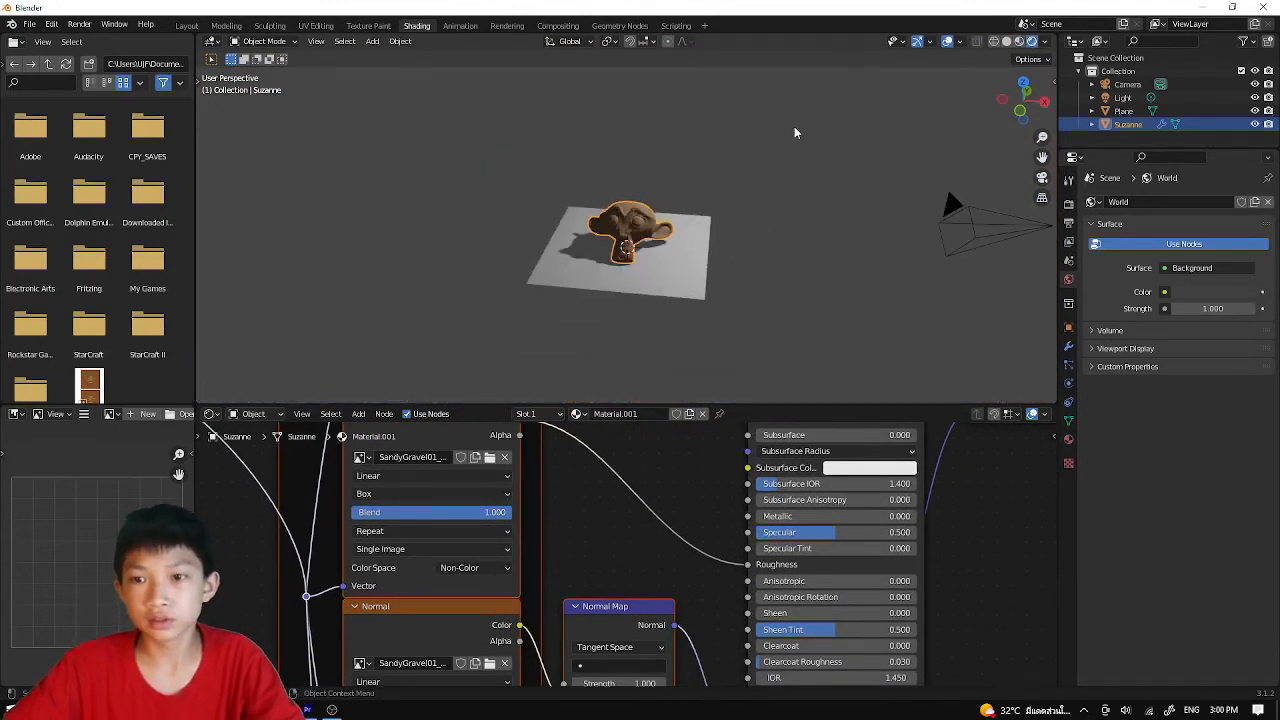
scroll(795, 132, down, 3)
click(714, 135)
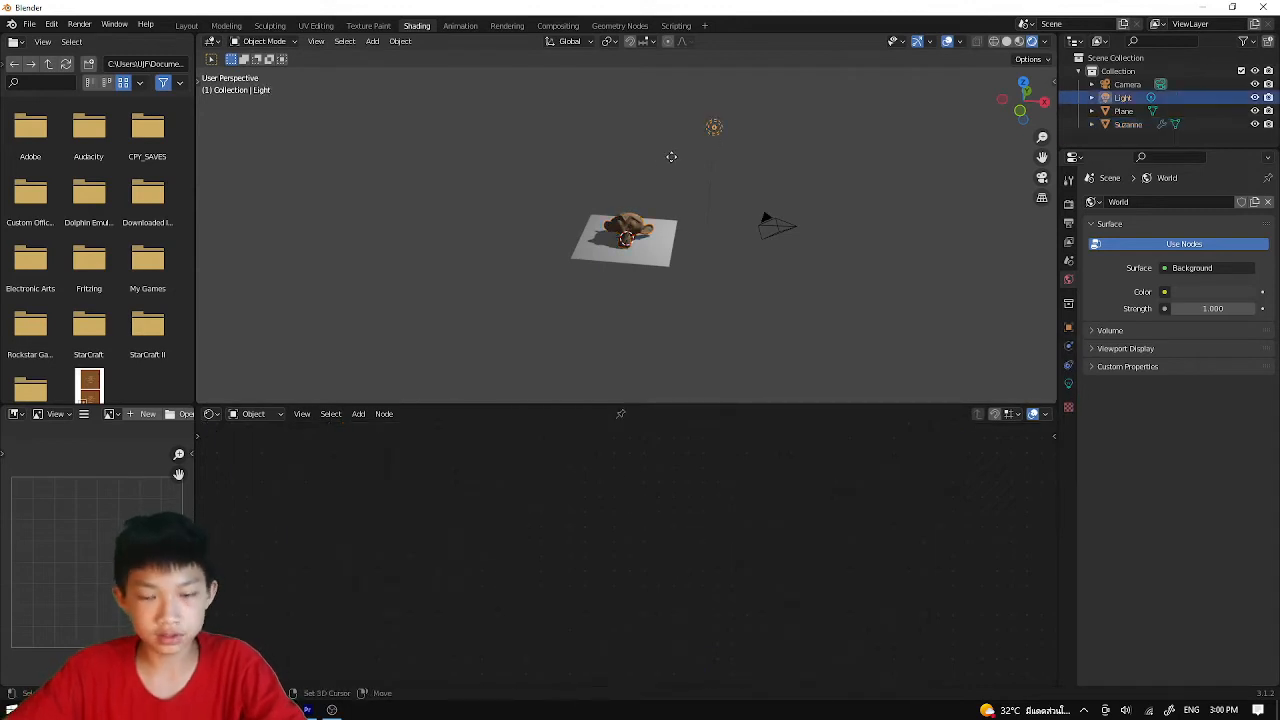
key(shift+d)
key(shift+z)
click(492, 135)
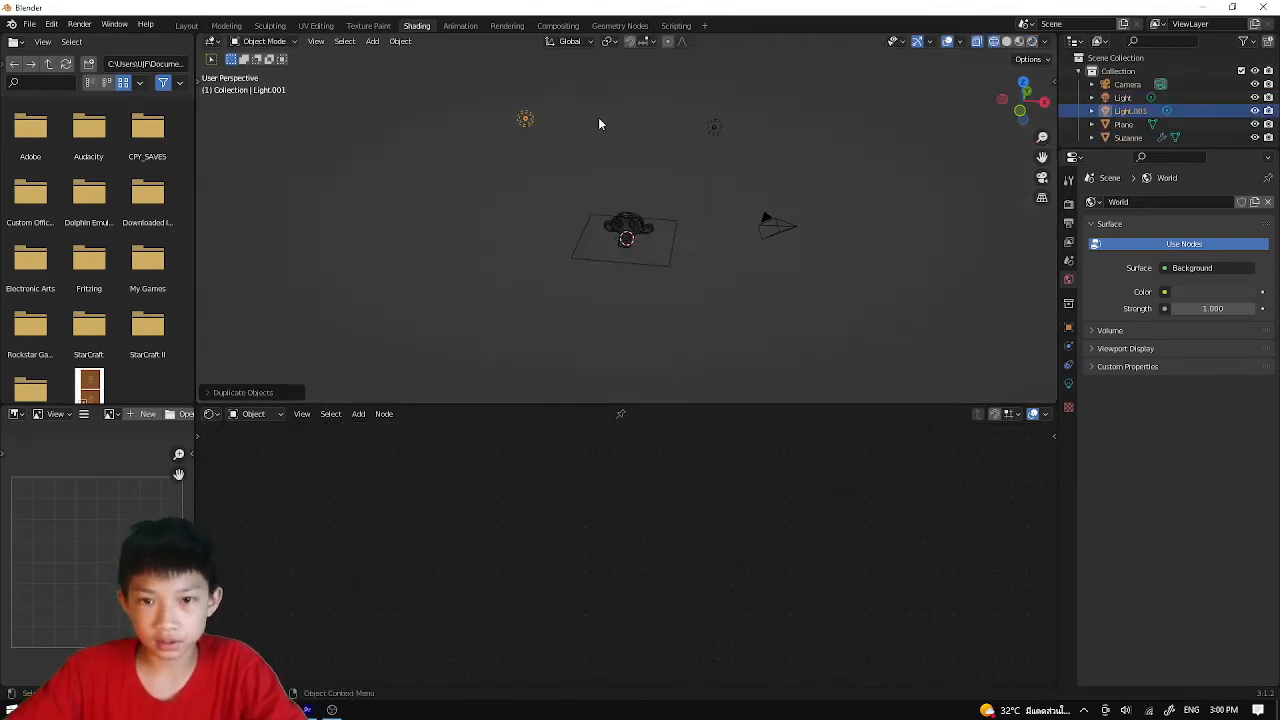
click(1031, 42)
- Duplicate the new light, place the copy at the same height with movement locked to the horizontal plane, and deselect it
key(shift+d)
key(shift+z)
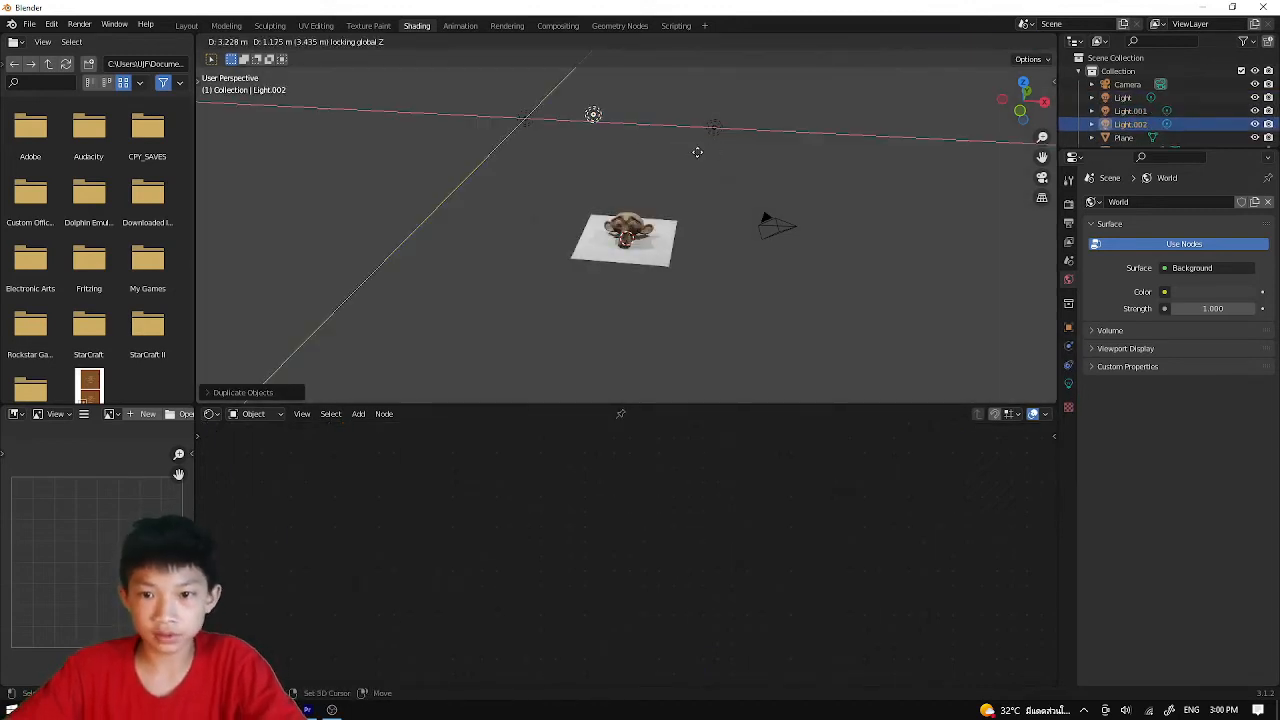
click(701, 196)
click(757, 170)
- Select Suzanne and set the strength of its material's Normal Map node to 10
scroll(754, 170, up, 3)
scroll(754, 175, up, 6)
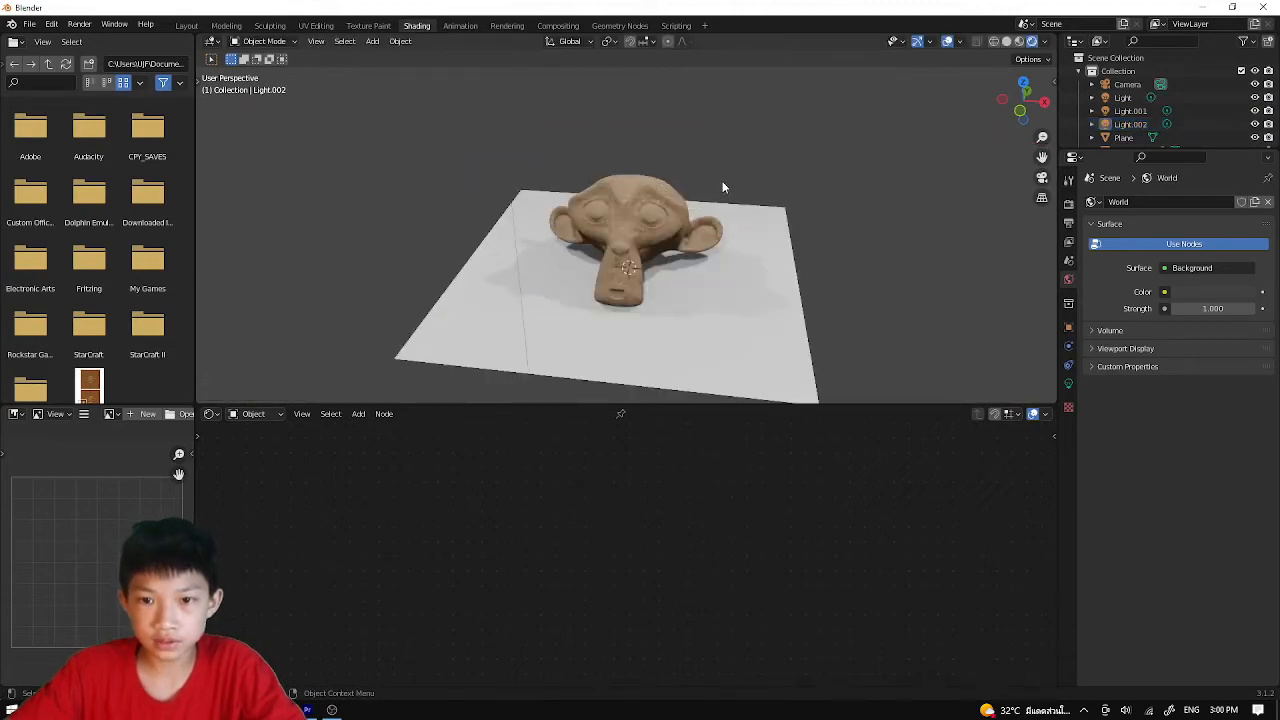
click(660, 197)
scroll(553, 473, up, 2)
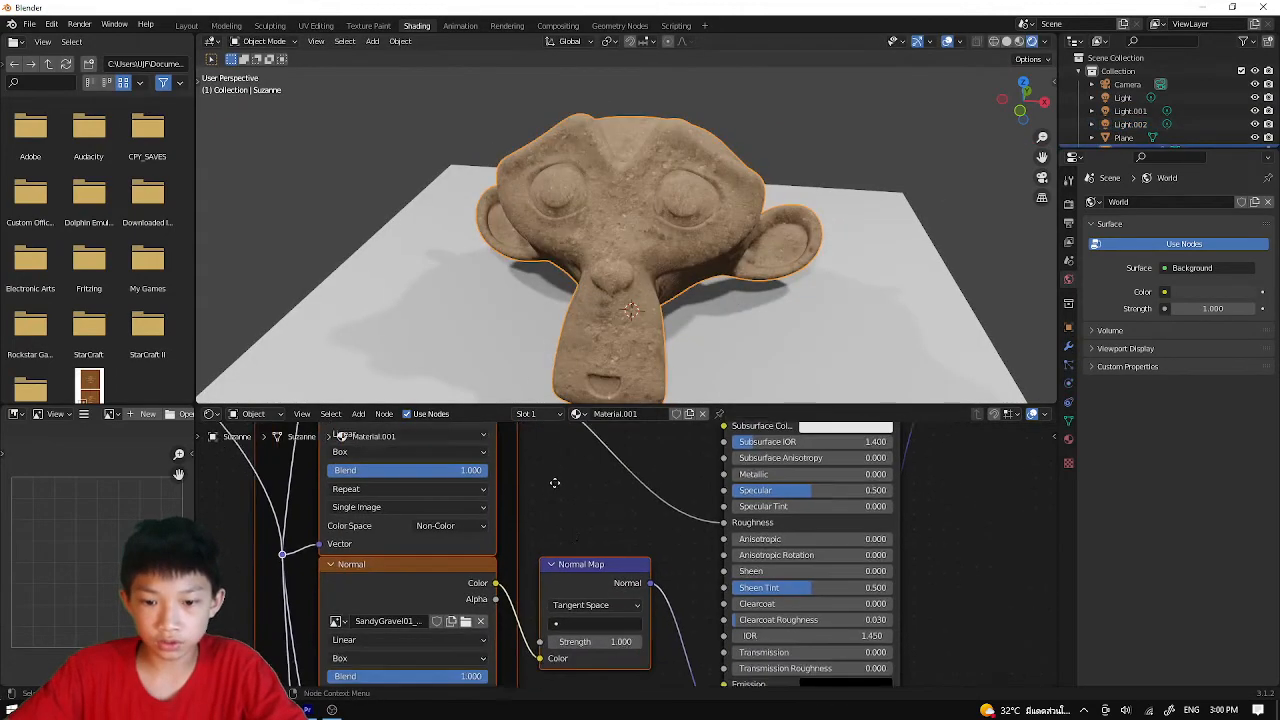
double_click(580, 601)
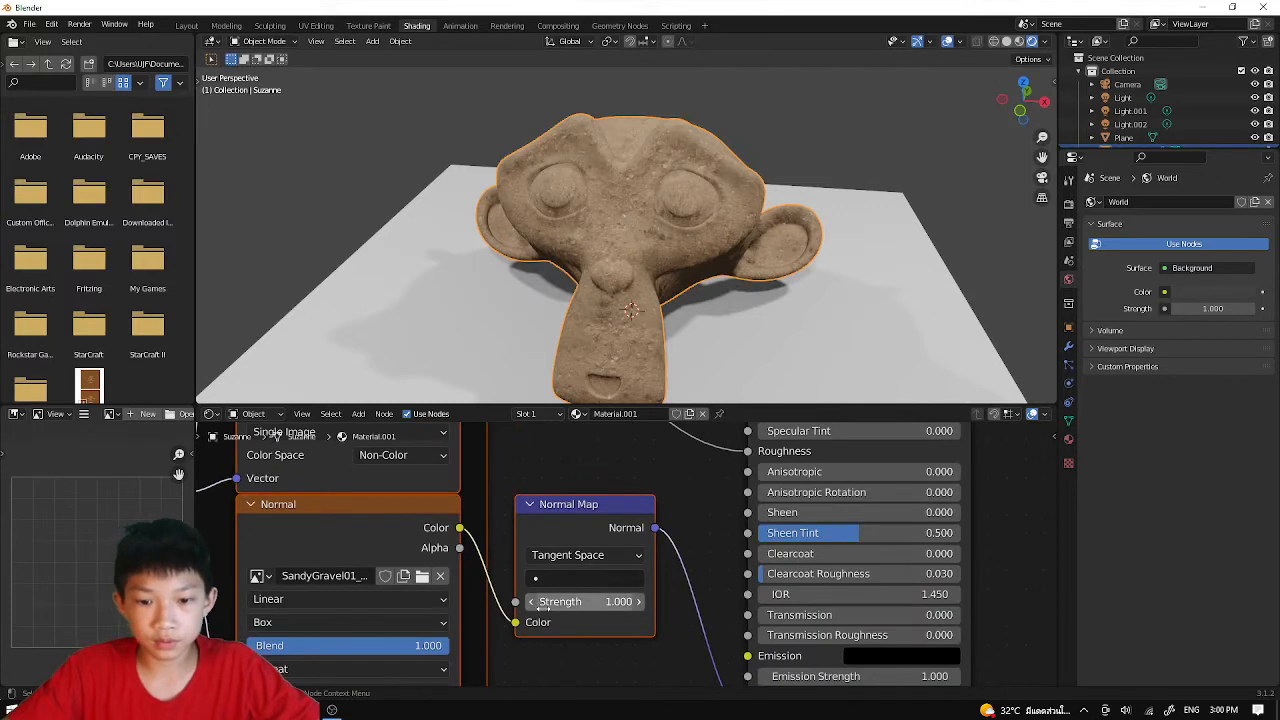
text(10)
key(Return)
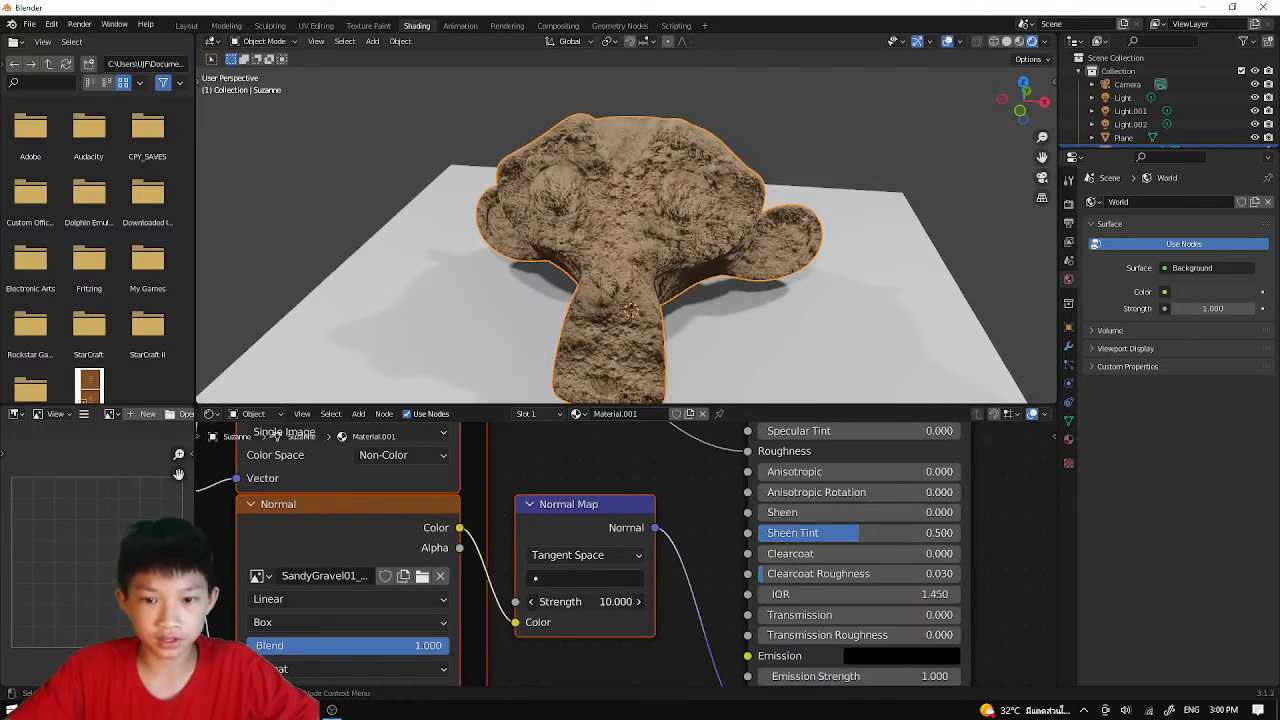
- Reduce the Normal Map strength to 2.2 and deselect Suzanne
drag(580, 602, 350, 602)
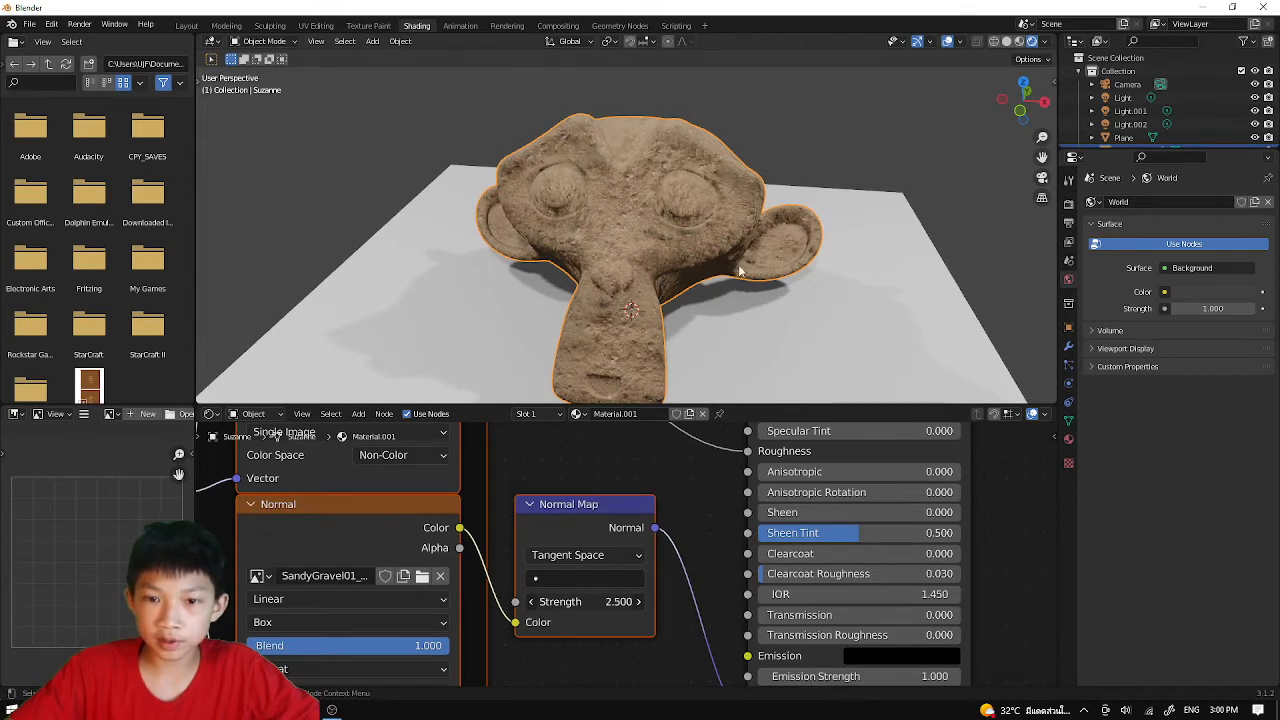
drag(607, 600, 560, 601)
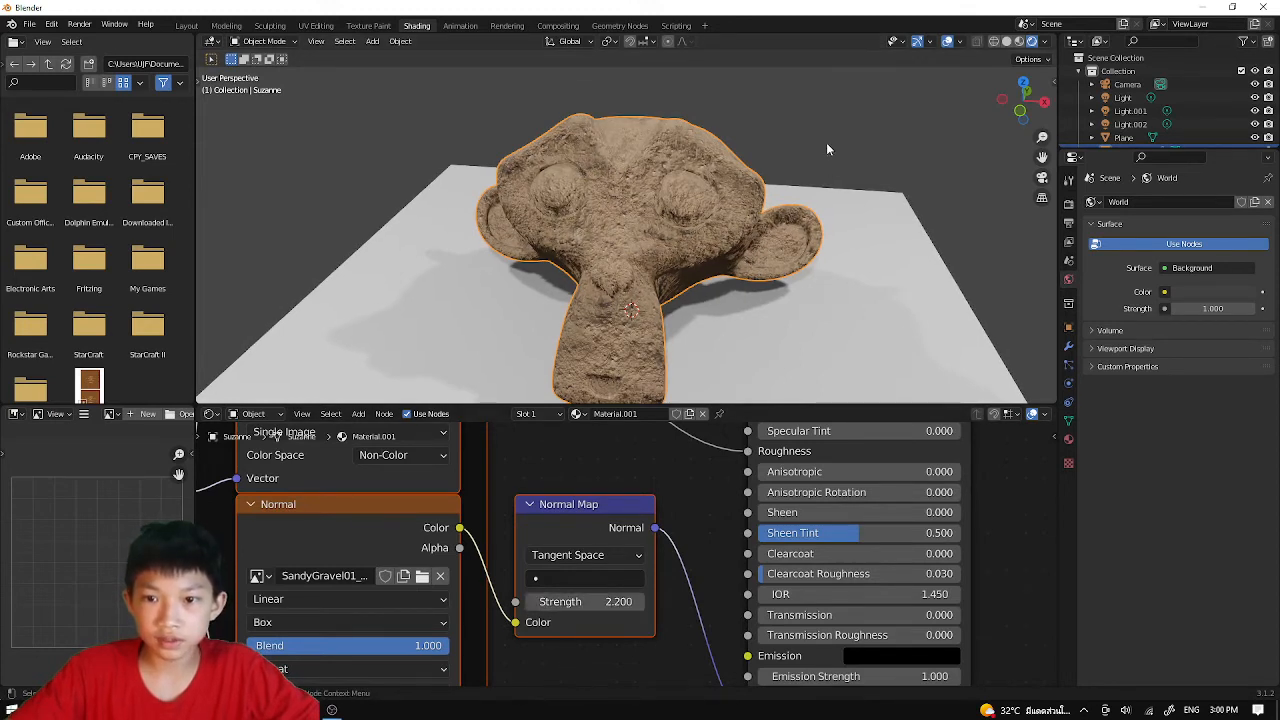
click(825, 116)
- Switch the viewport back to Material Preview and view the textured Suzanne from the front
mouse_move(793, 230)
middle_down()
mouse_move(845, 201)
mouse_move(786, 233)
mouse_move(848, 126)
mouse_move(880, 115)
middle_up()
click(1019, 42)
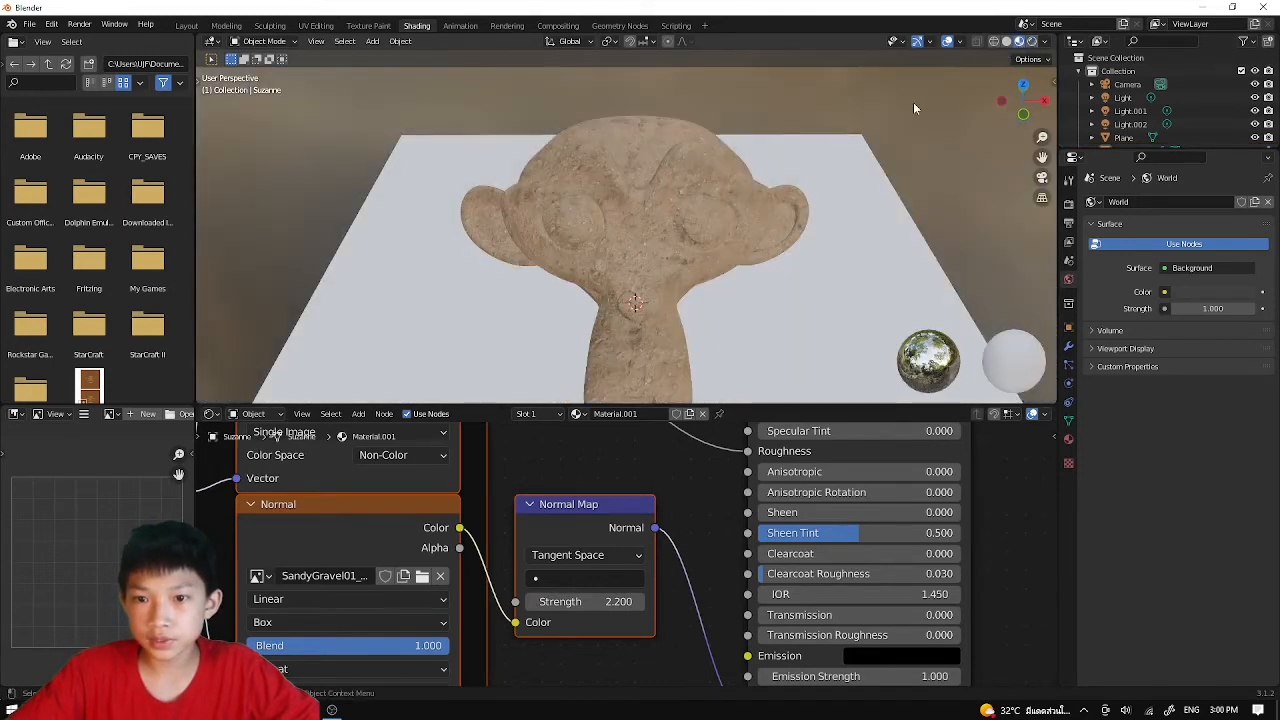
middle_drag(768, 259, 732, 244)
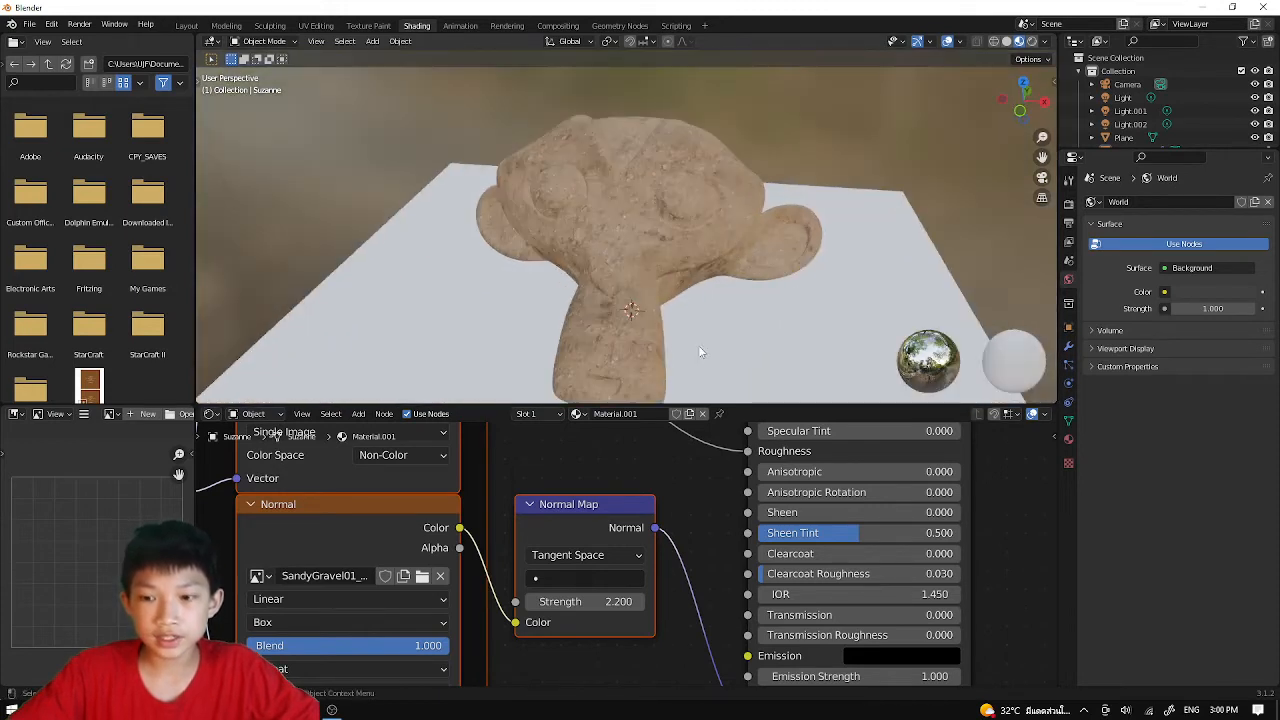
- Enable Ambient Occlusion in the Eevee render settings and view the shaded Suzanne from another side
click(1068, 206)
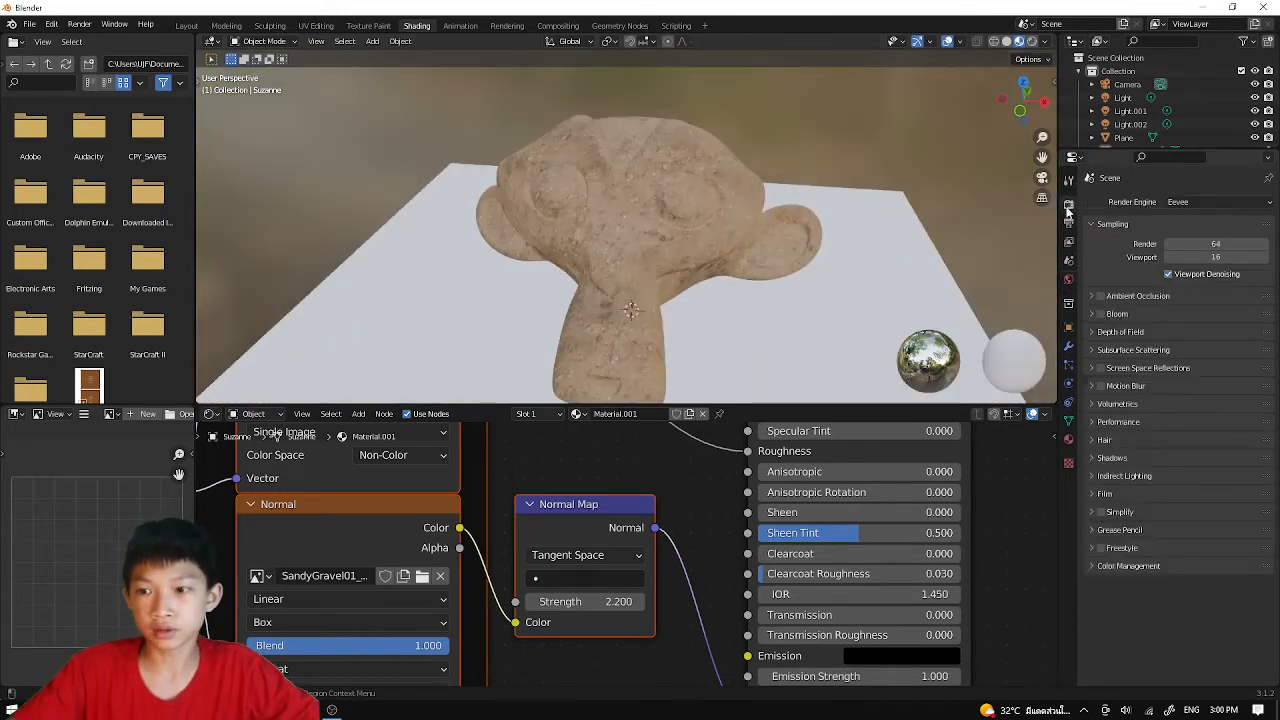
click(1101, 297)
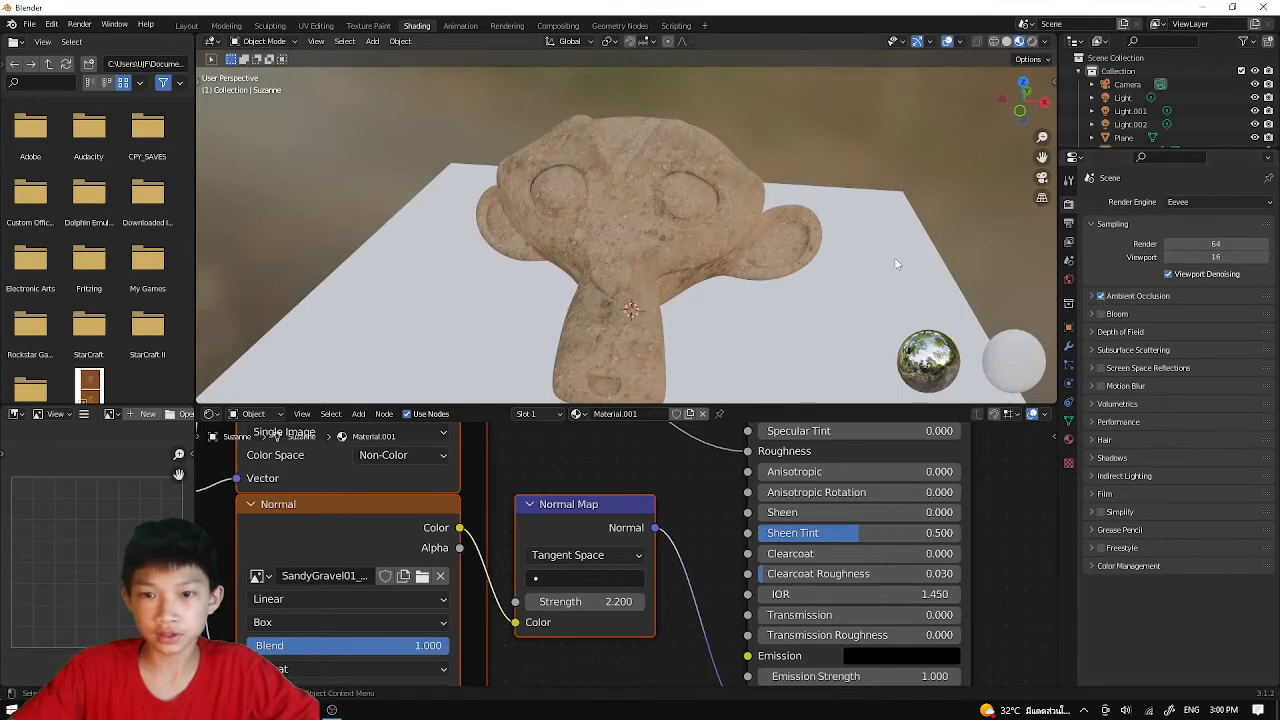
middle_drag(896, 264, 734, 194)
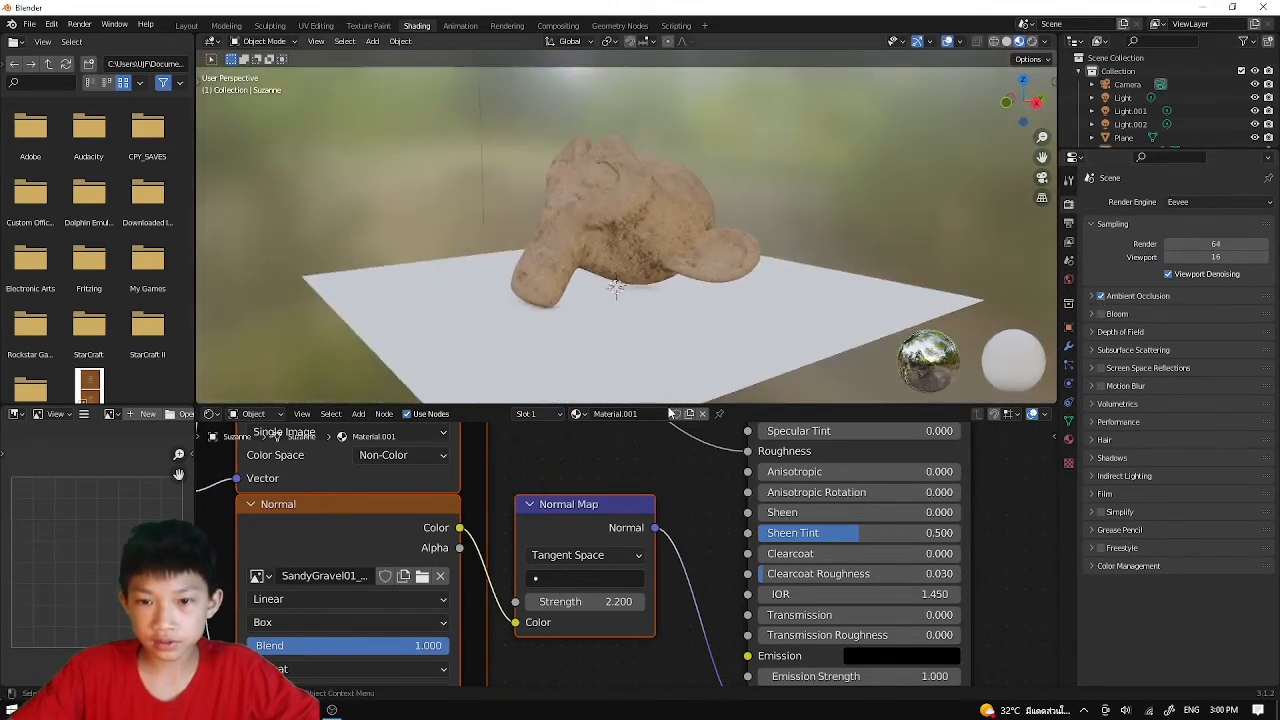
- Delete the Textures frame around the image nodes and move the Base Color texture node up, away from the Roughness node
scroll(734, 506, down, 8)
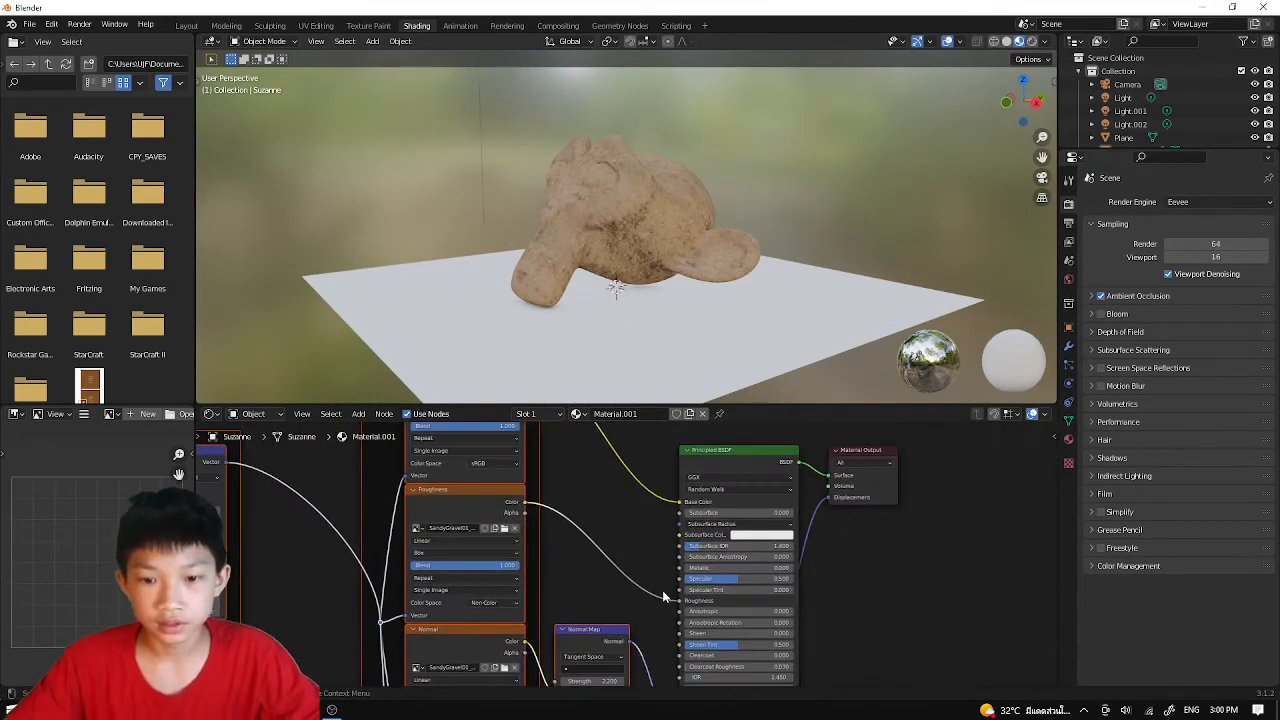
scroll(667, 504, up, 3)
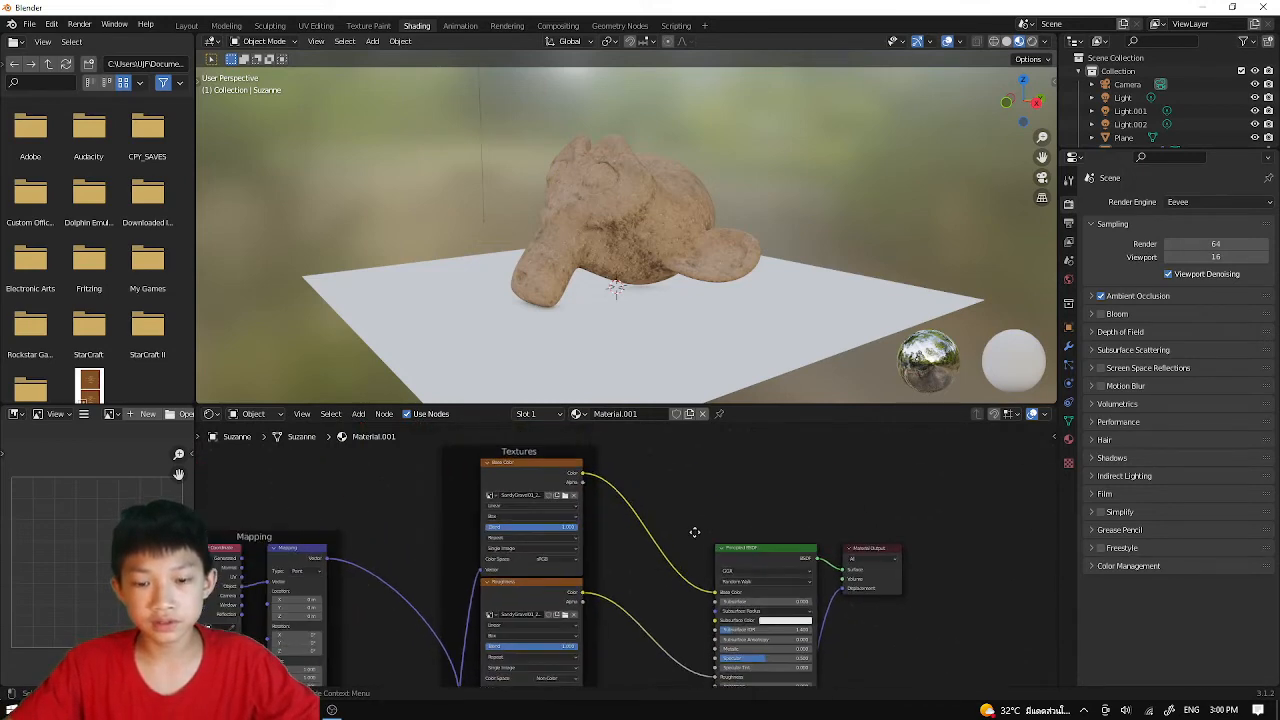
middle_drag(667, 504, 671, 584)
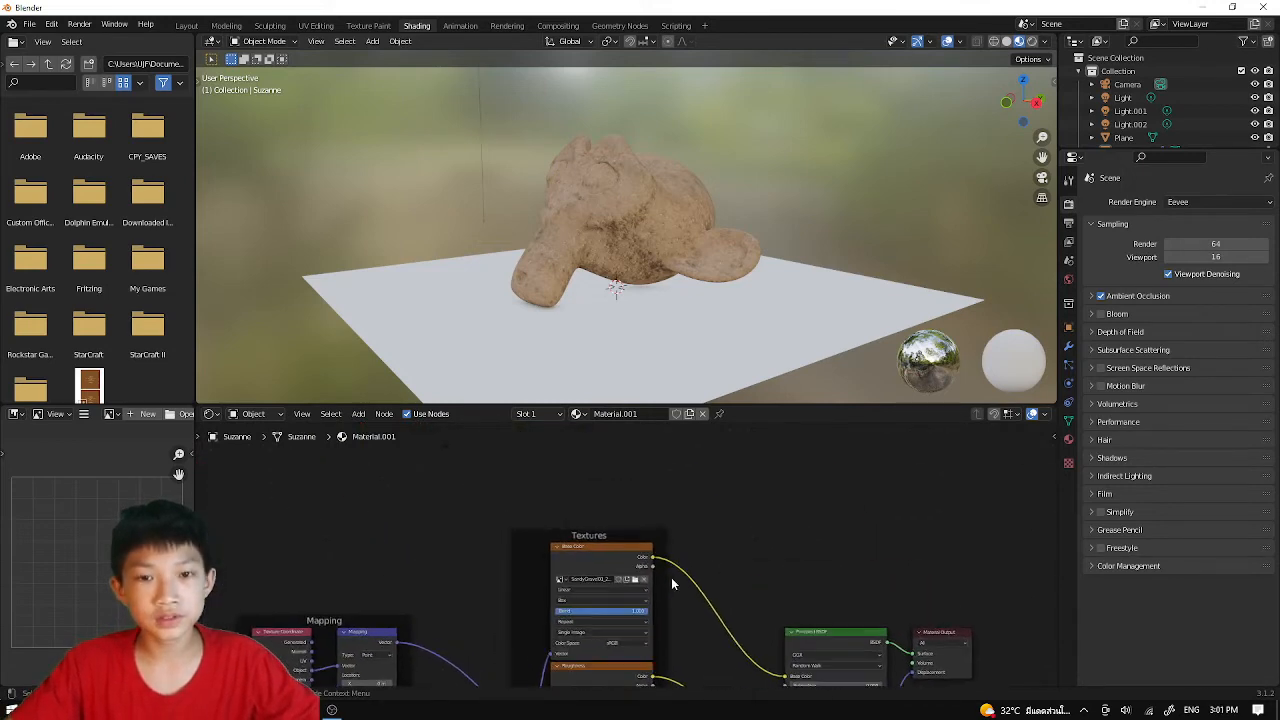
click(522, 537)
key(x)
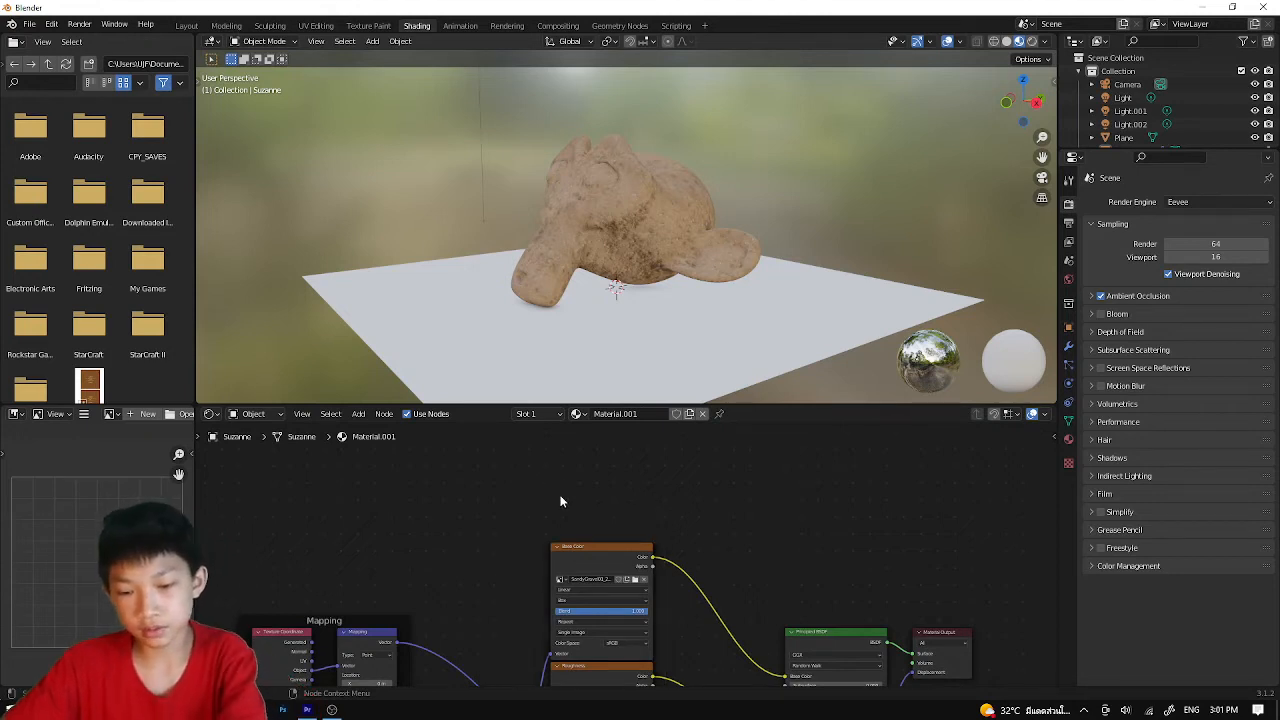
drag(573, 546, 561, 500)
scroll(603, 549, up, 1)
middle_drag(611, 552, 557, 499)
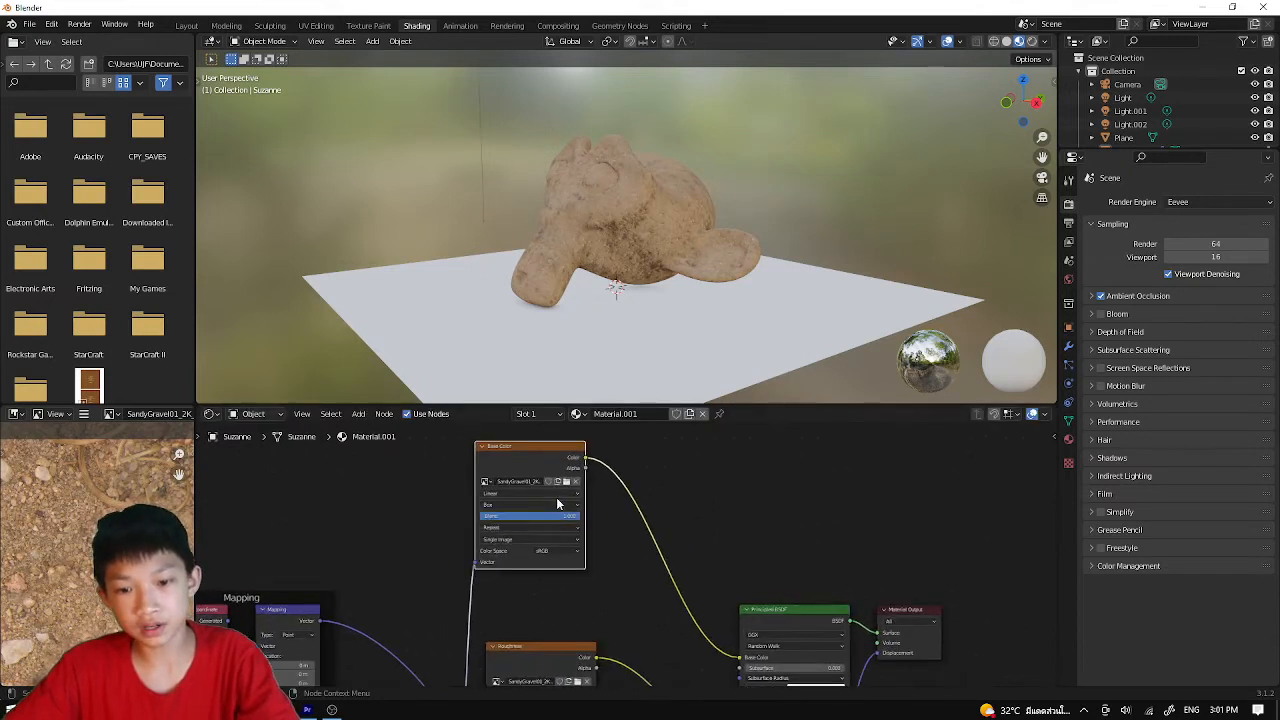
scroll(652, 516, up, 2)
scroll(653, 518, down, 1)
middle_drag(653, 518, 653, 533)
drag(541, 461, 549, 434)
- Add an Ambient Occlusion node and place it below the Base Color texture node
key(shift+a)
click(529, 464)
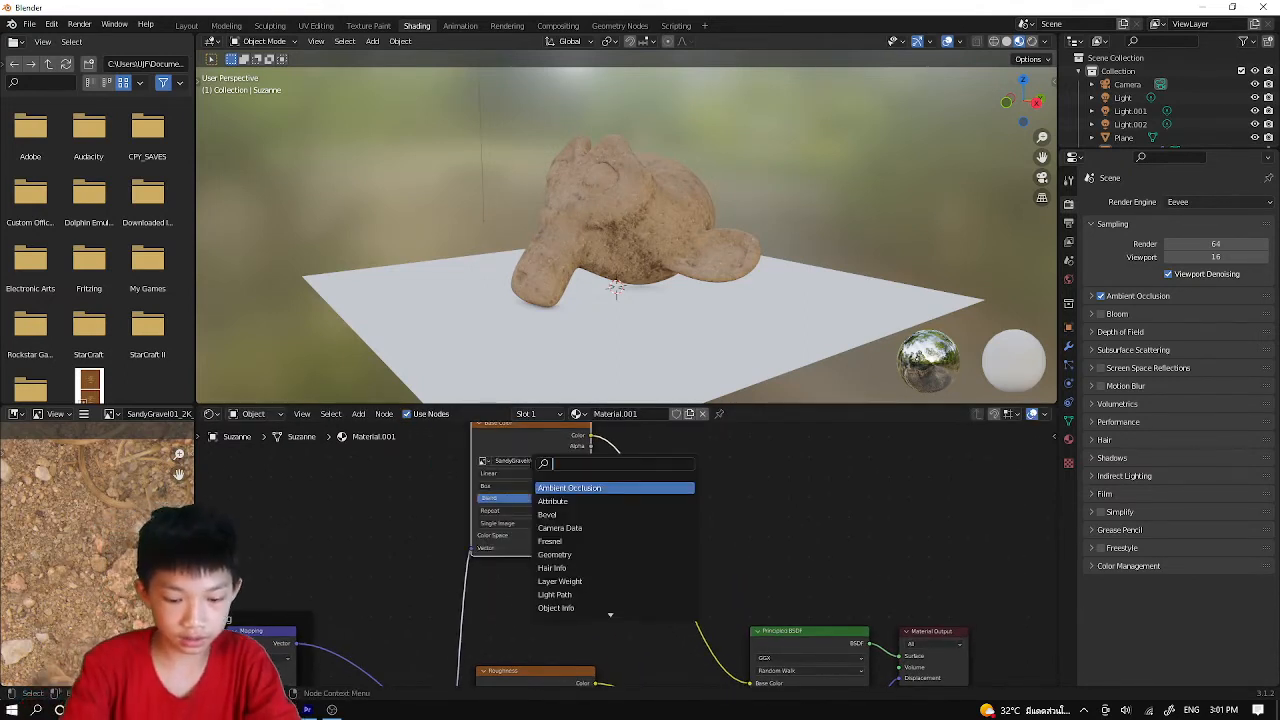
text(am)
click(569, 487)
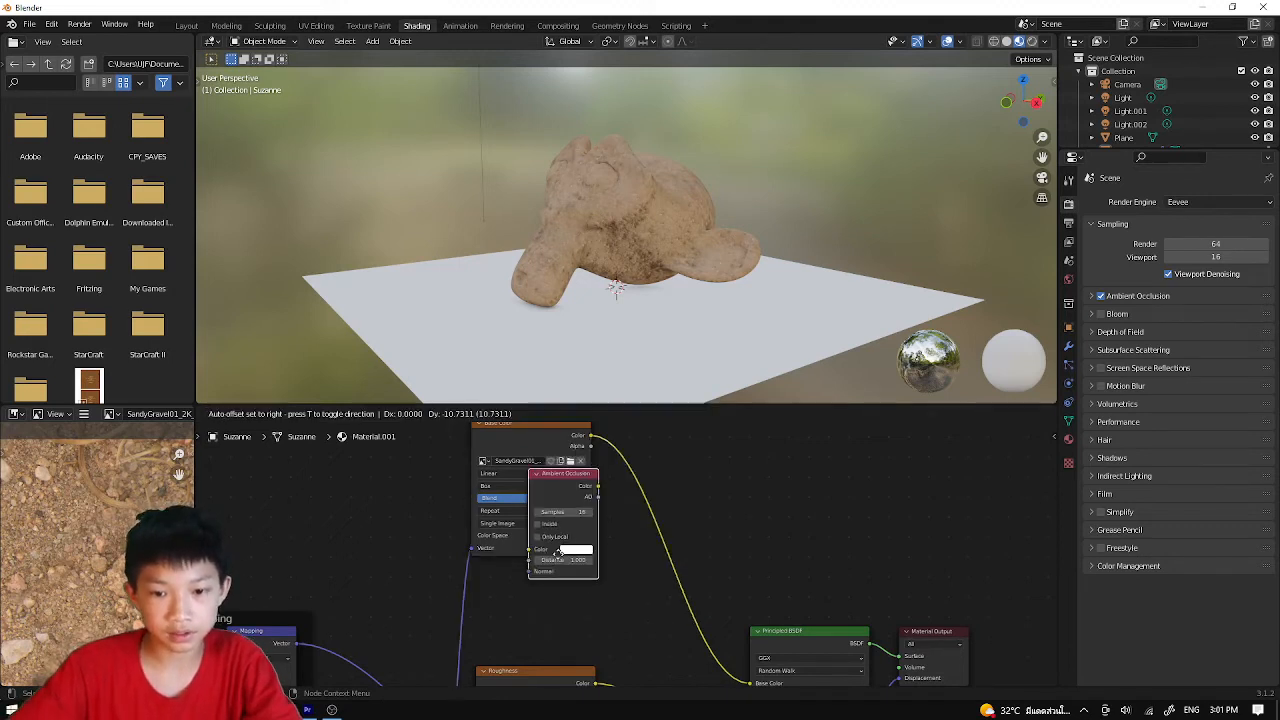
click(540, 583)
- Insert a MixRGB node between the Base Color texture and Principled BSDF, and connect the Ambient Occlusion color to its Color2
key(shift+a)
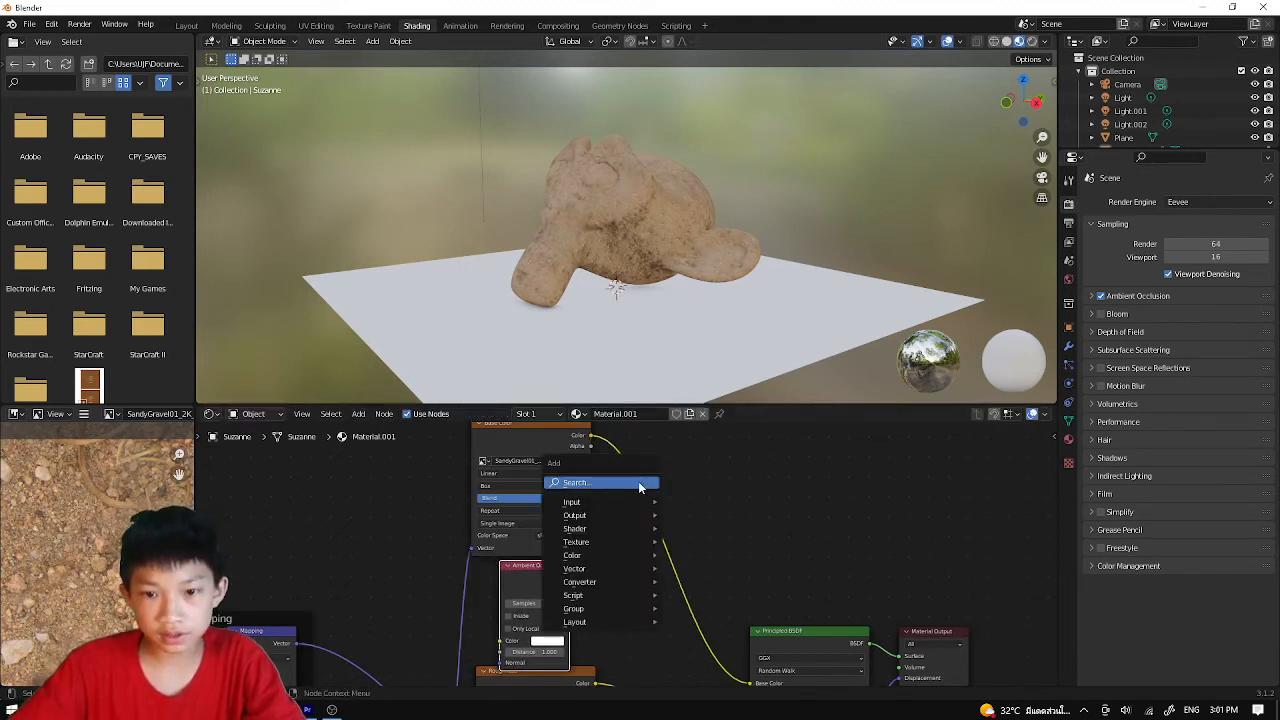
click(640, 488)
text(mix)
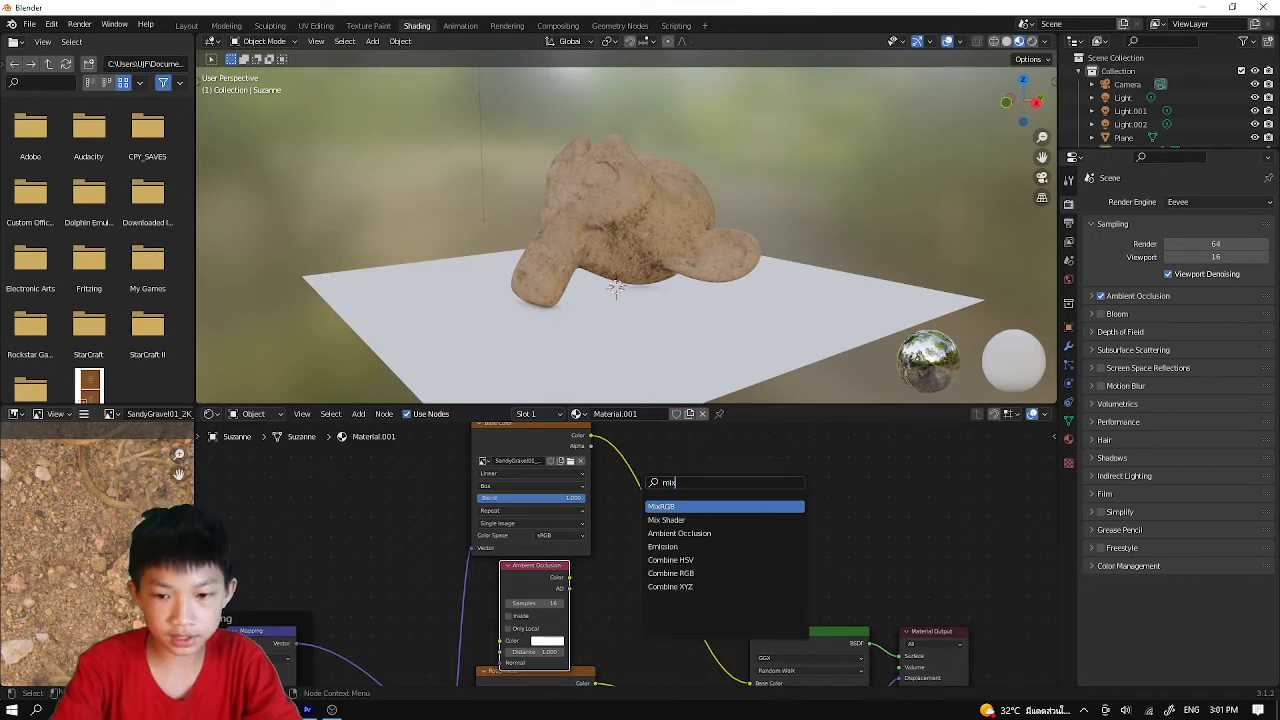
click(678, 506)
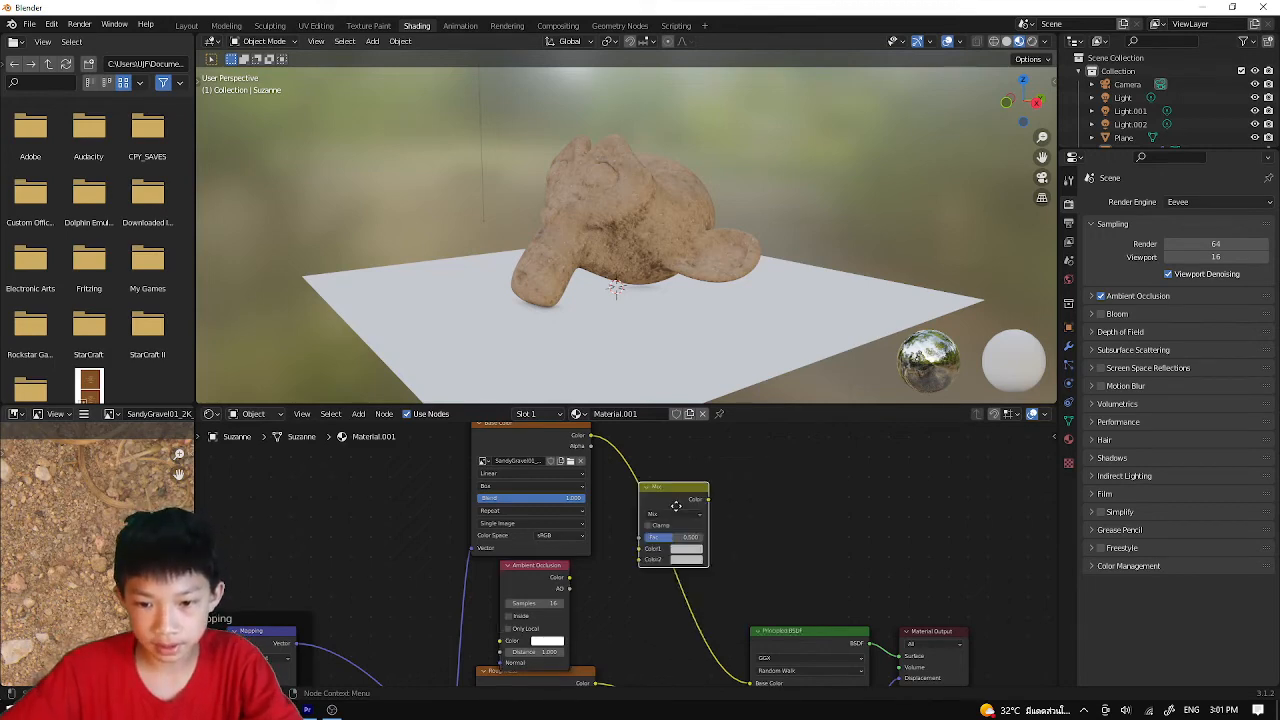
click(587, 601)
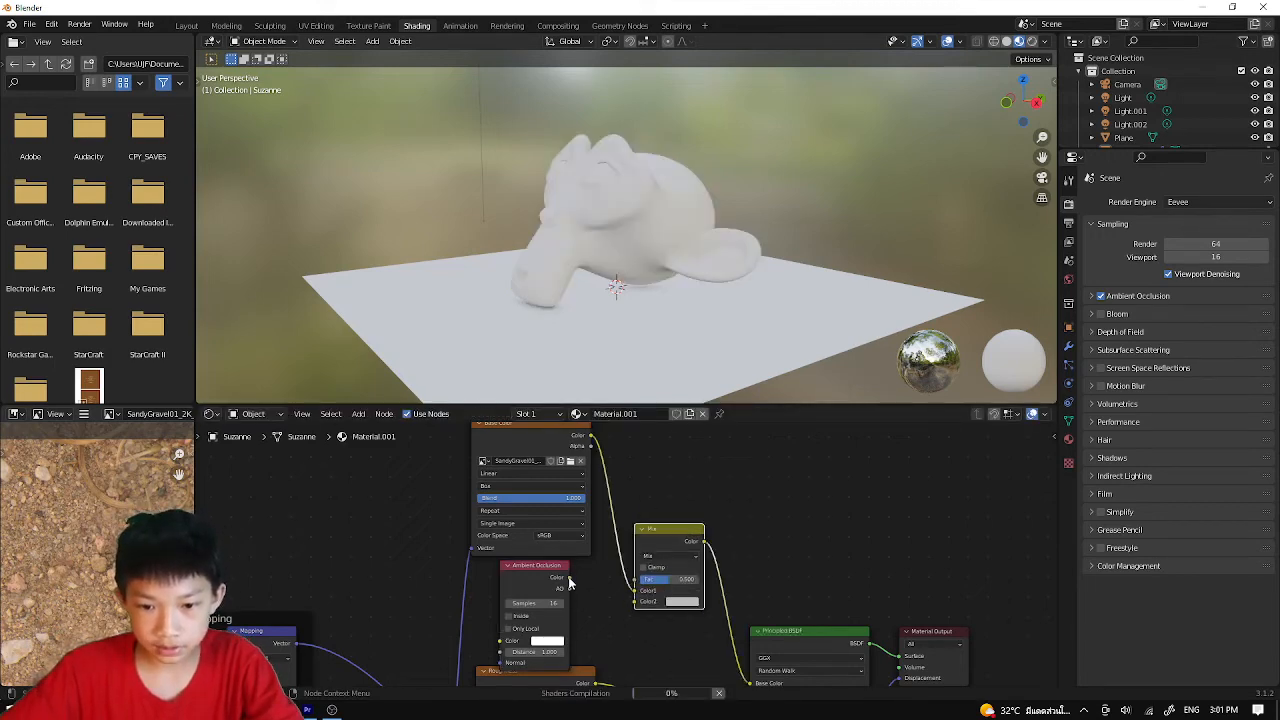
drag(569, 583, 633, 601)
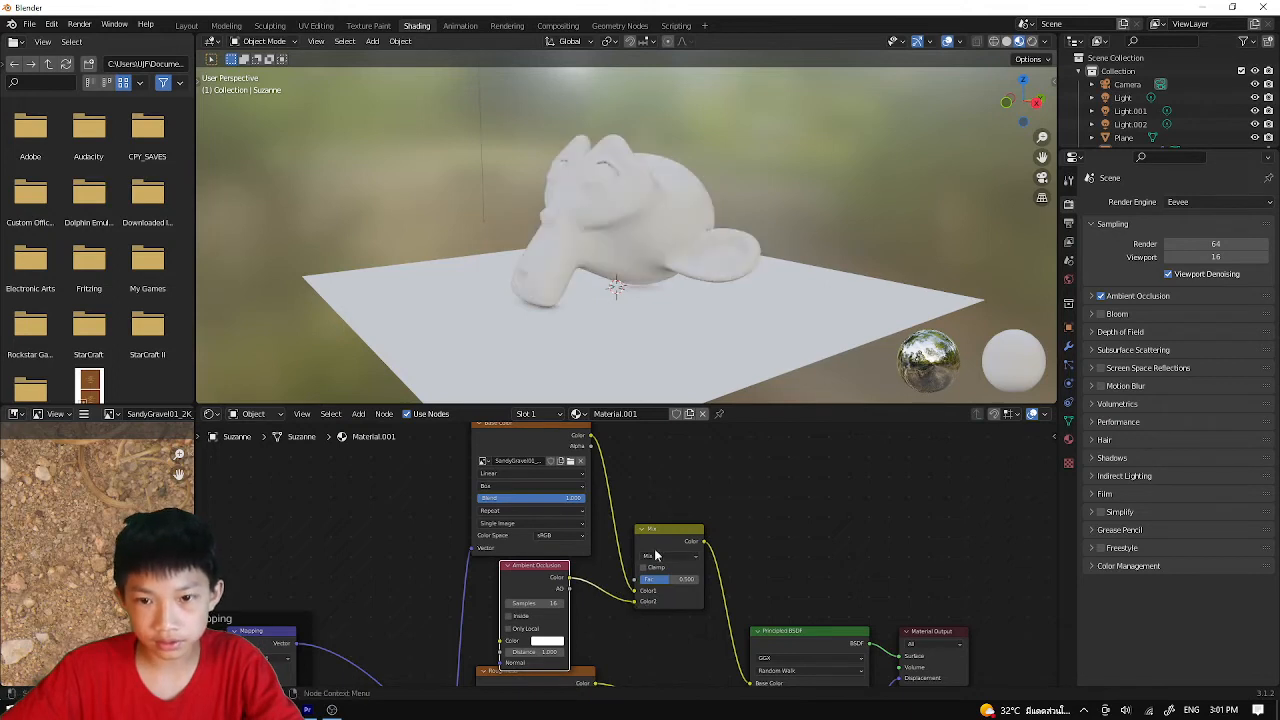
- Examine the mixed material on Suzanne and the Base Color and Ambient Occlusion nodes feeding the Mix node
scroll(742, 297, up, 5)
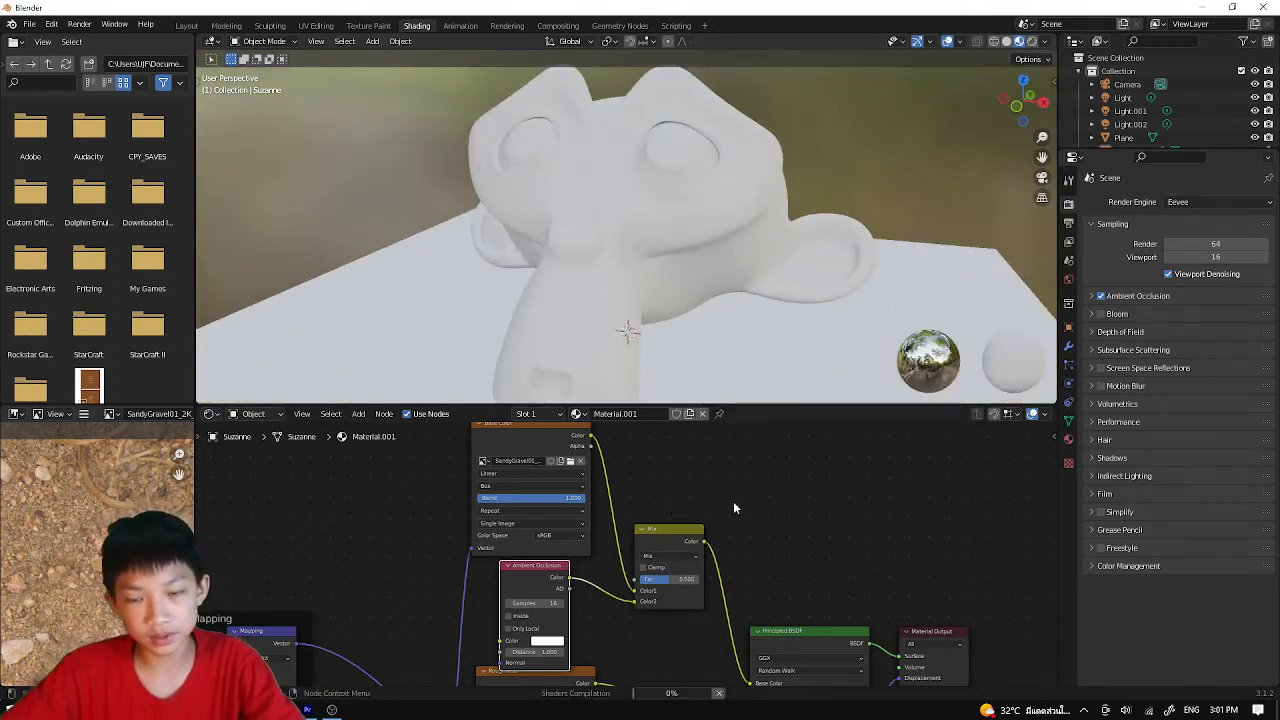
middle_drag(526, 236, 541, 258)
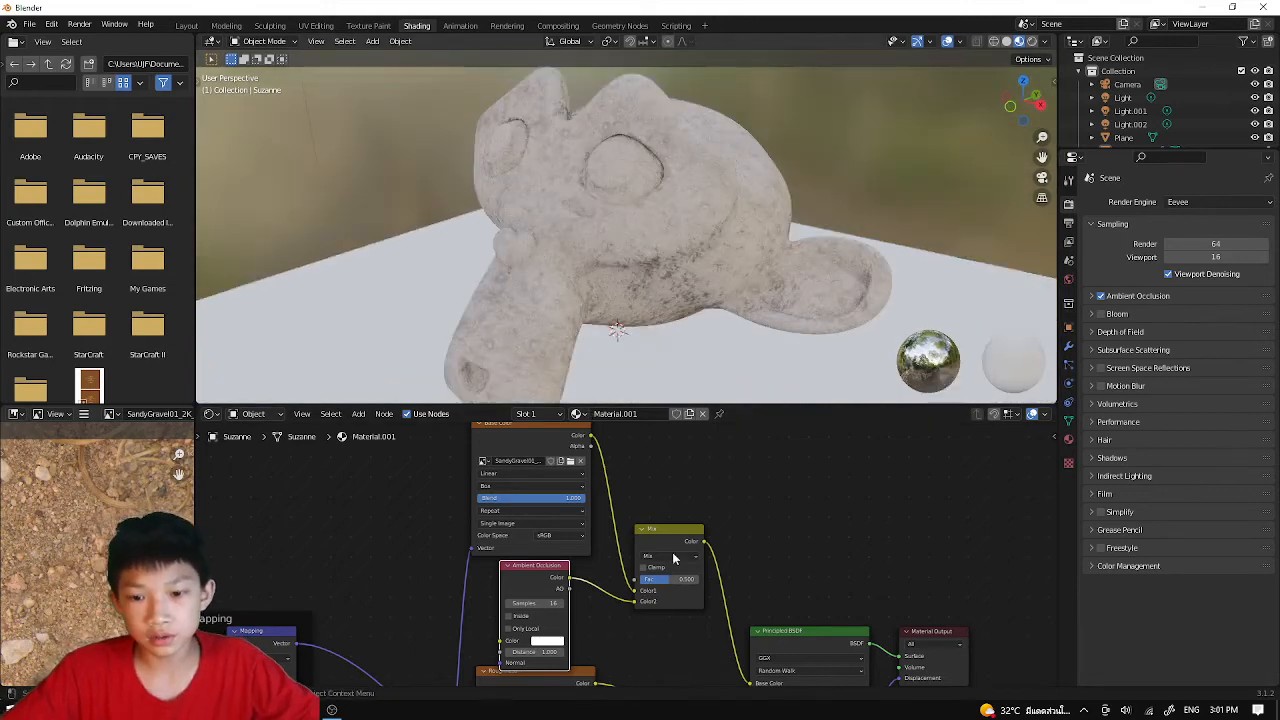
scroll(674, 550, up, 3)
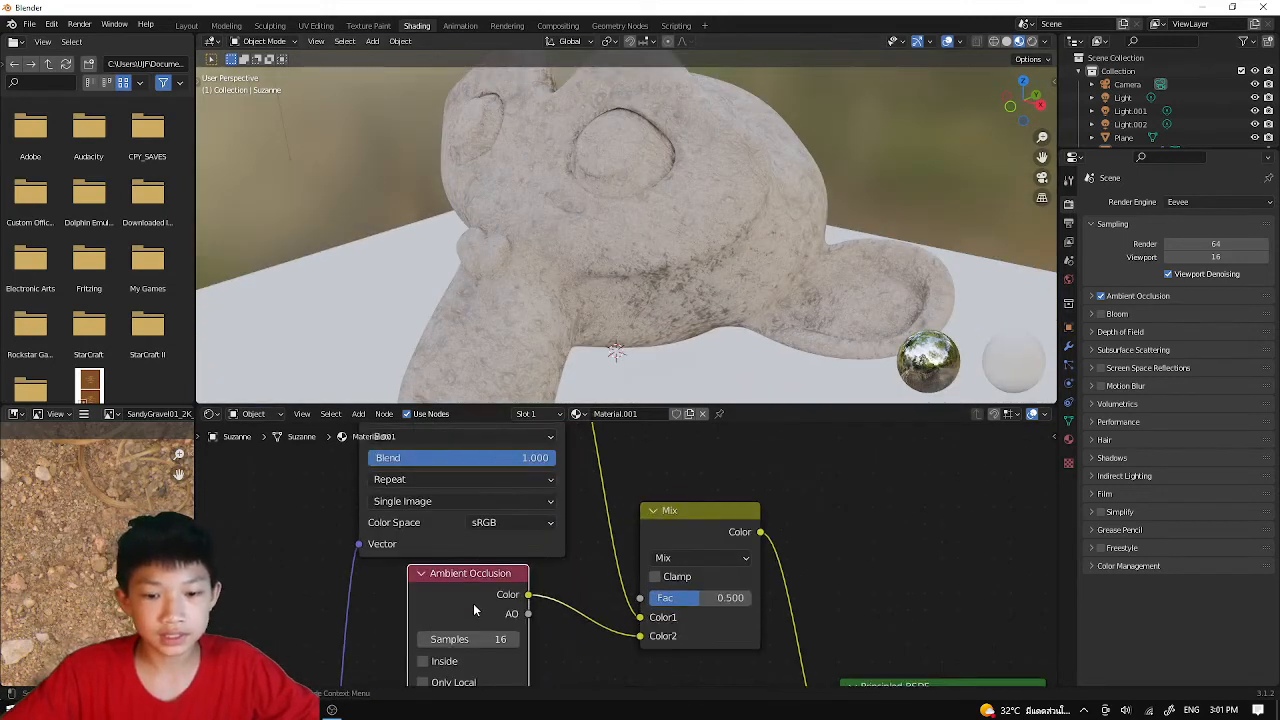
drag(461, 577, 447, 584)
scroll(465, 540, down, 2)
middle_drag(467, 527, 446, 619)
scroll(447, 570, down, 2)
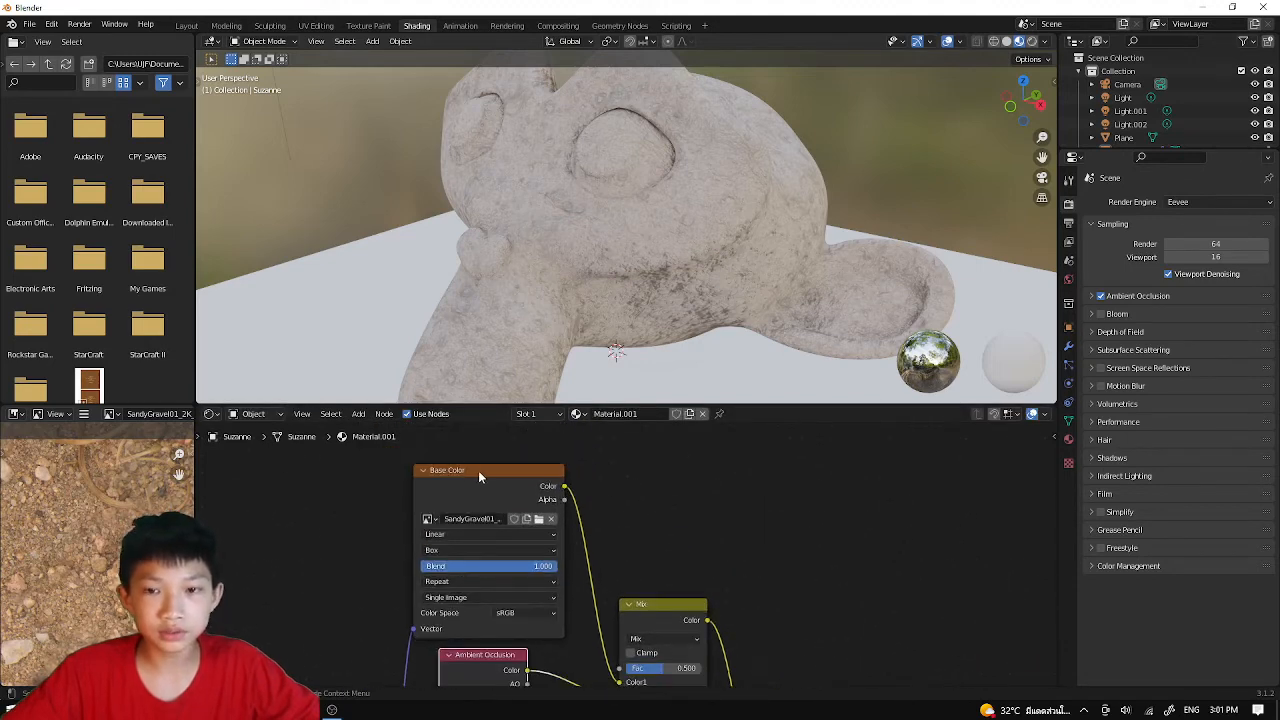
mouse_move(478, 477)
mouse_down()
mouse_move(464, 470)
mouse_move(478, 455)
mouse_move(480, 478)
mouse_up()
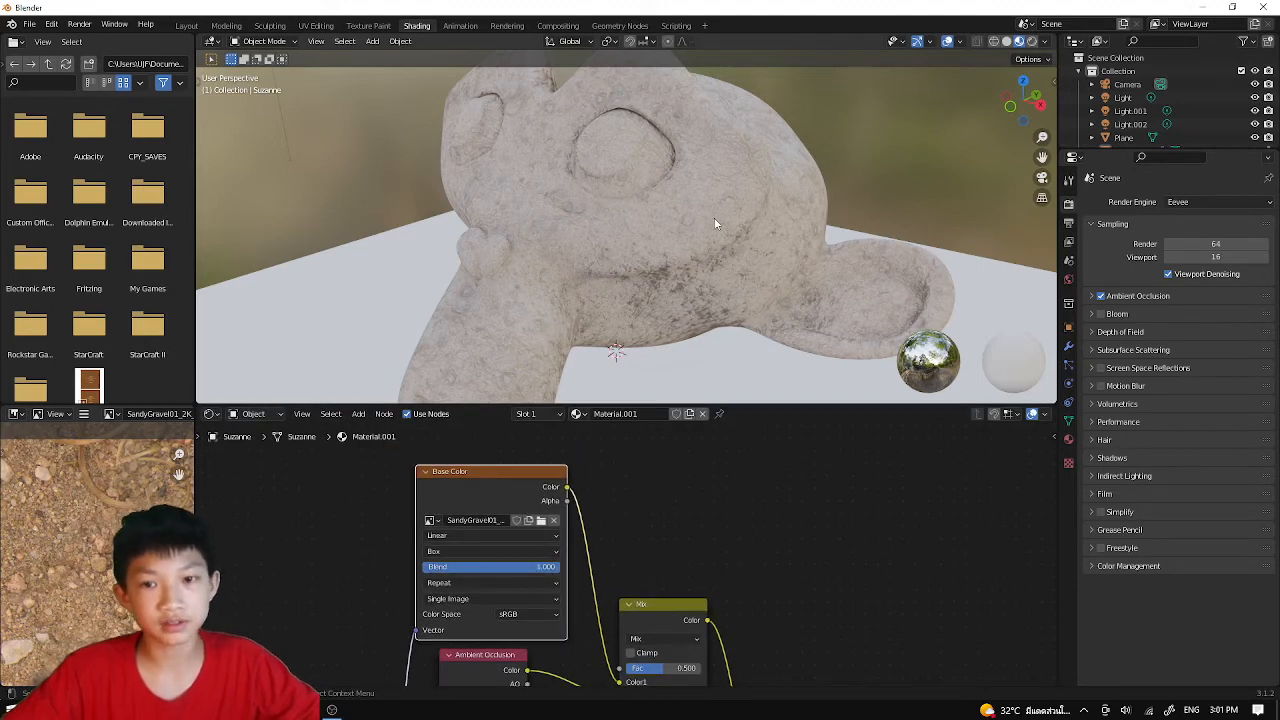
middle_drag(715, 224, 635, 215)
- Set the Mix node's blending mode to Multiply
scroll(650, 469, up, 3)
middle_drag(581, 544, 573, 484)
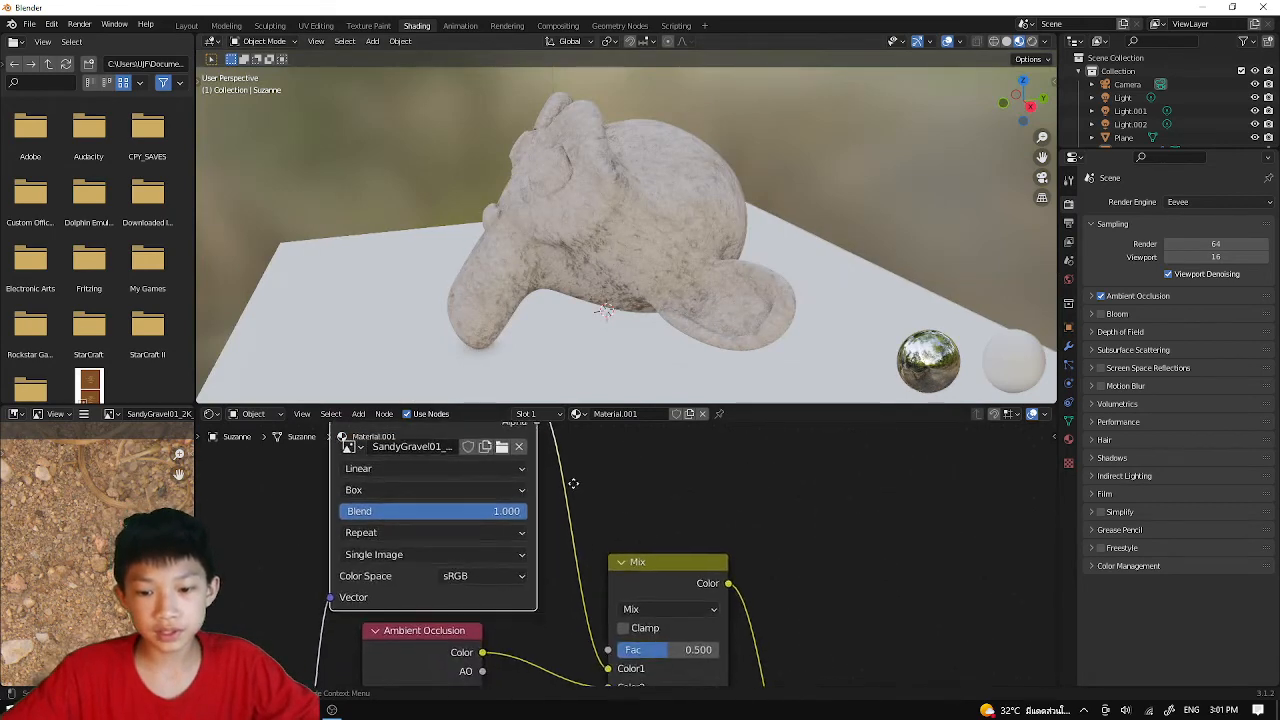
scroll(600, 550, up, 2)
middle_drag(673, 656, 638, 596)
click(668, 561)
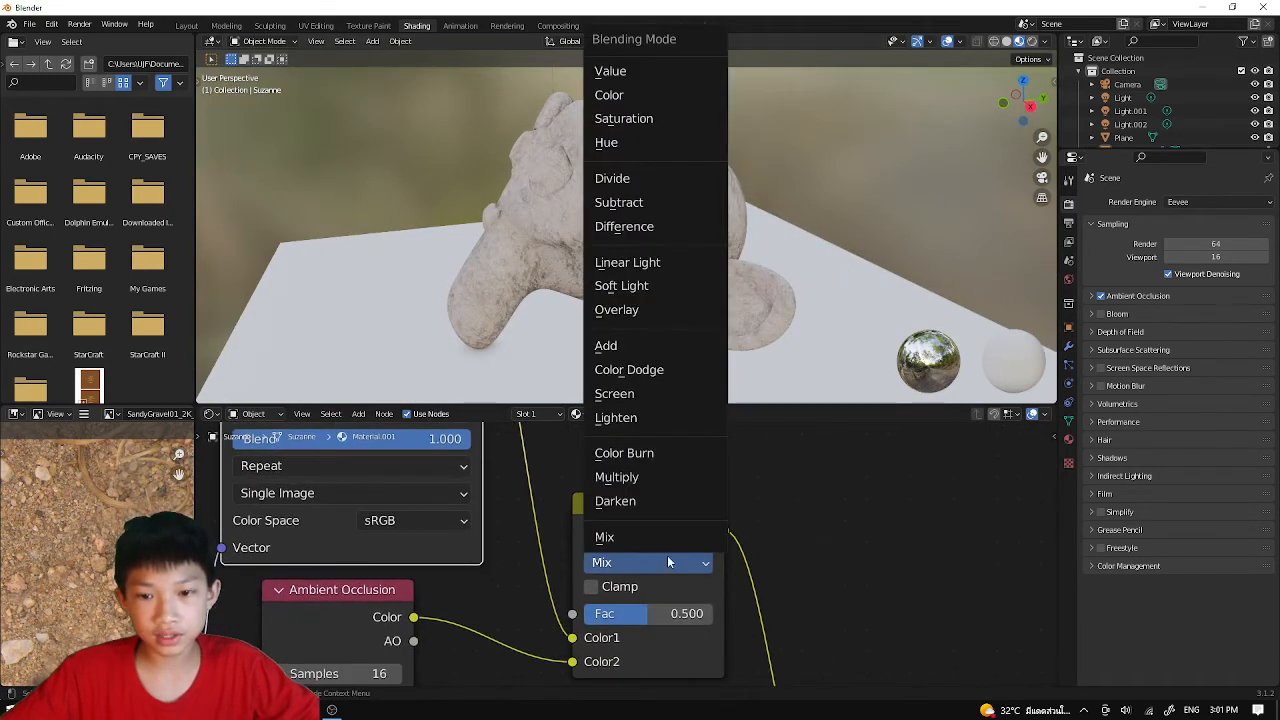
click(616, 477)
- Inspect Suzanne's creases and shading from several sides with the ambient occlusion multiplied over the base color
middle_drag(566, 309, 623, 371)
scroll(763, 259, up, 3)
middle_drag(764, 259, 804, 220)
scroll(690, 222, up, 2)
scroll(804, 220, down, 4)
scroll(596, 464, down, 2)
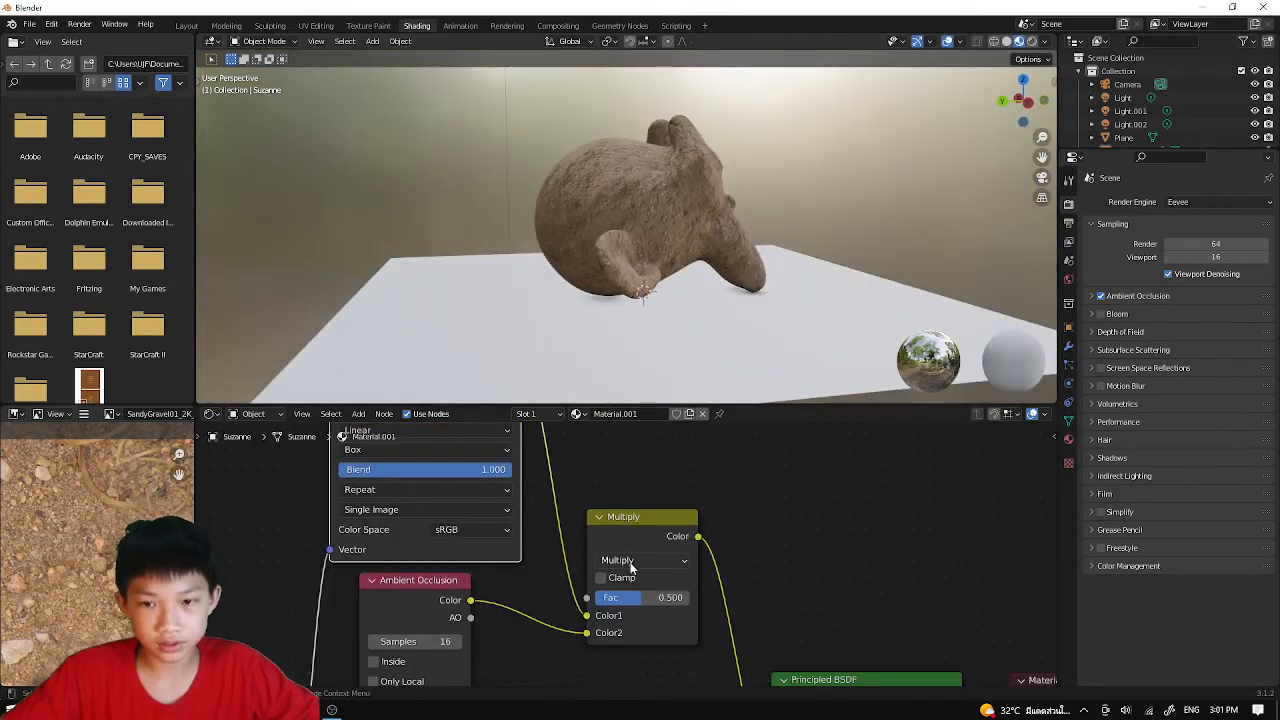
middle_drag(738, 124, 674, 126)
scroll(671, 124, up, 5)
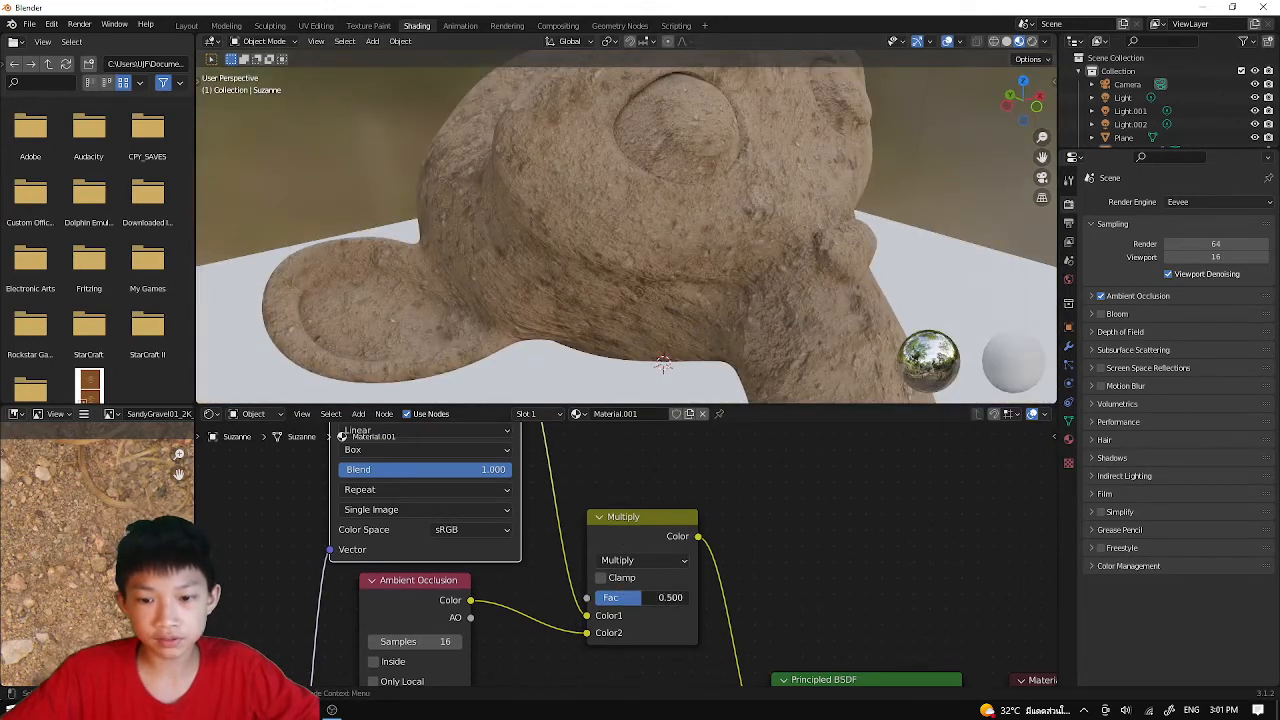
- Try a factor of 0.642 on the Multiply node, undo it, and deselect the nodes
mouse_move(651, 597)
mouse_down()
mouse_move(697, 597)
mouse_move(615, 597)
mouse_move(674, 597)
mouse_up()
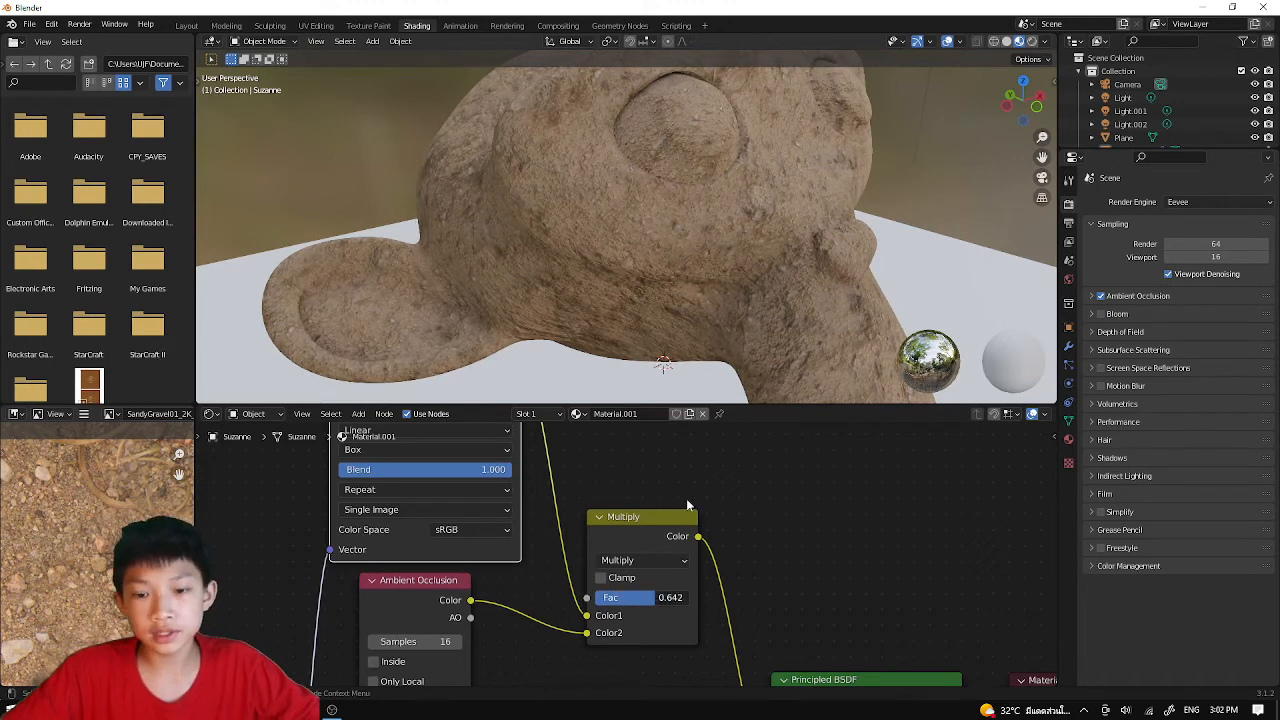
key(ctrl+z)
click(545, 548)
- Move the Ambient Occlusion node aside and insert a ColorRamp node on its link to the Multiply node's Color2
scroll(420, 587, down, 4)
click(457, 587)
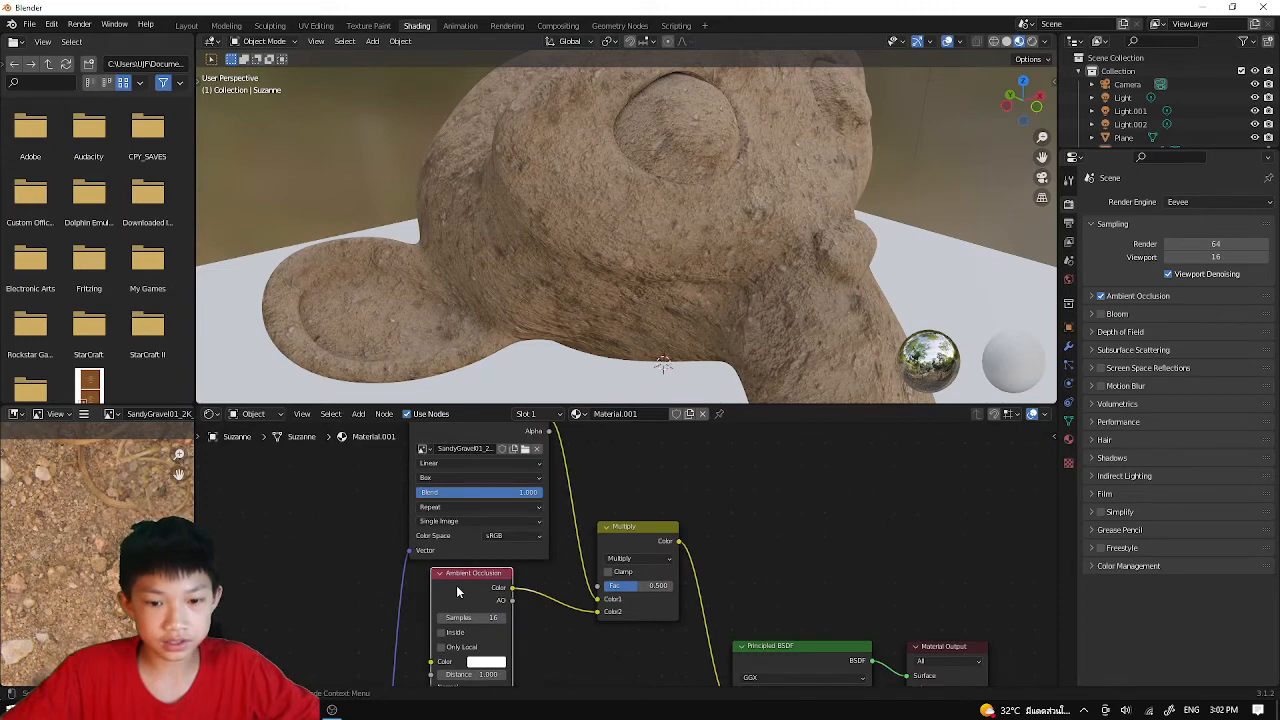
drag(457, 591, 339, 591)
key(shift+a)
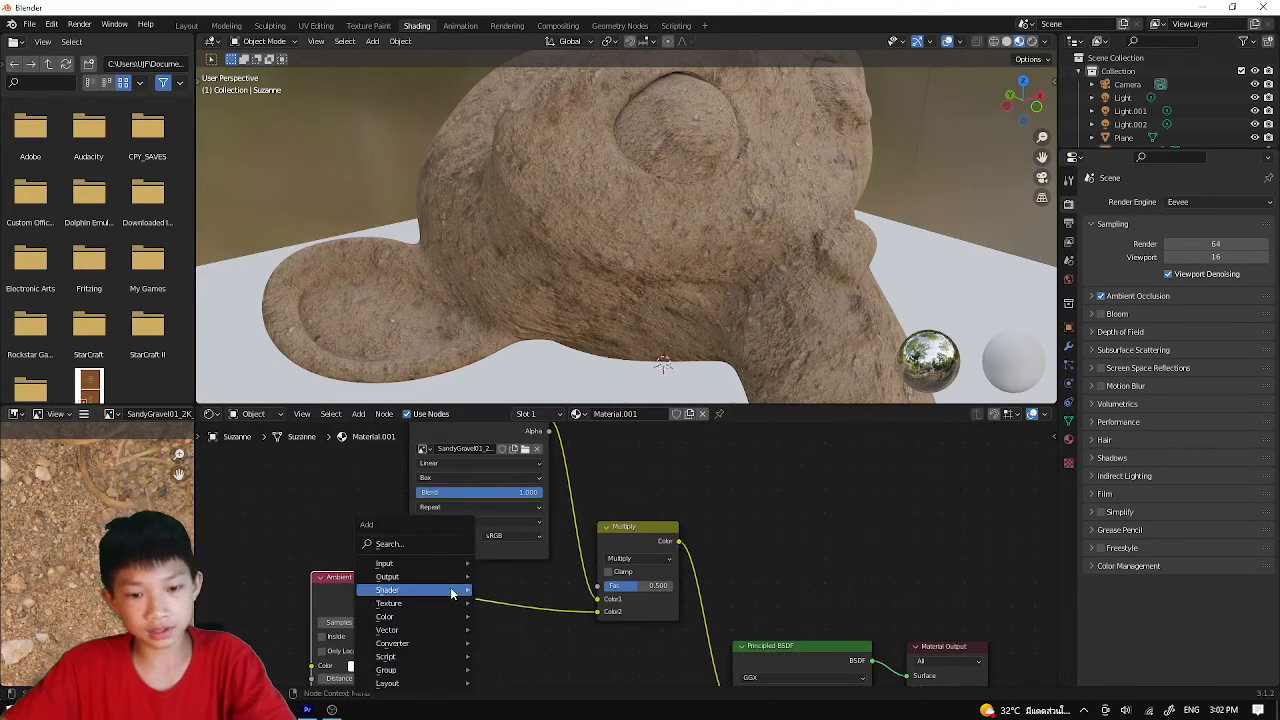
click(390, 543)
text(color)
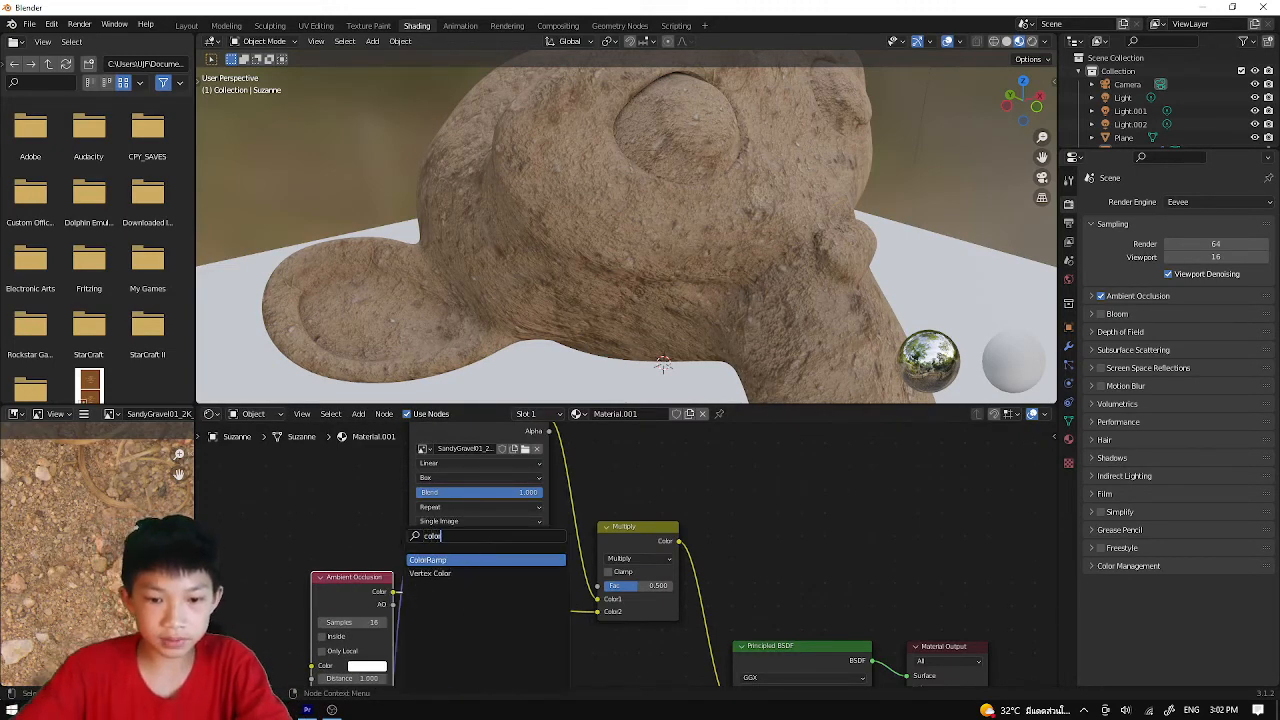
click(447, 561)
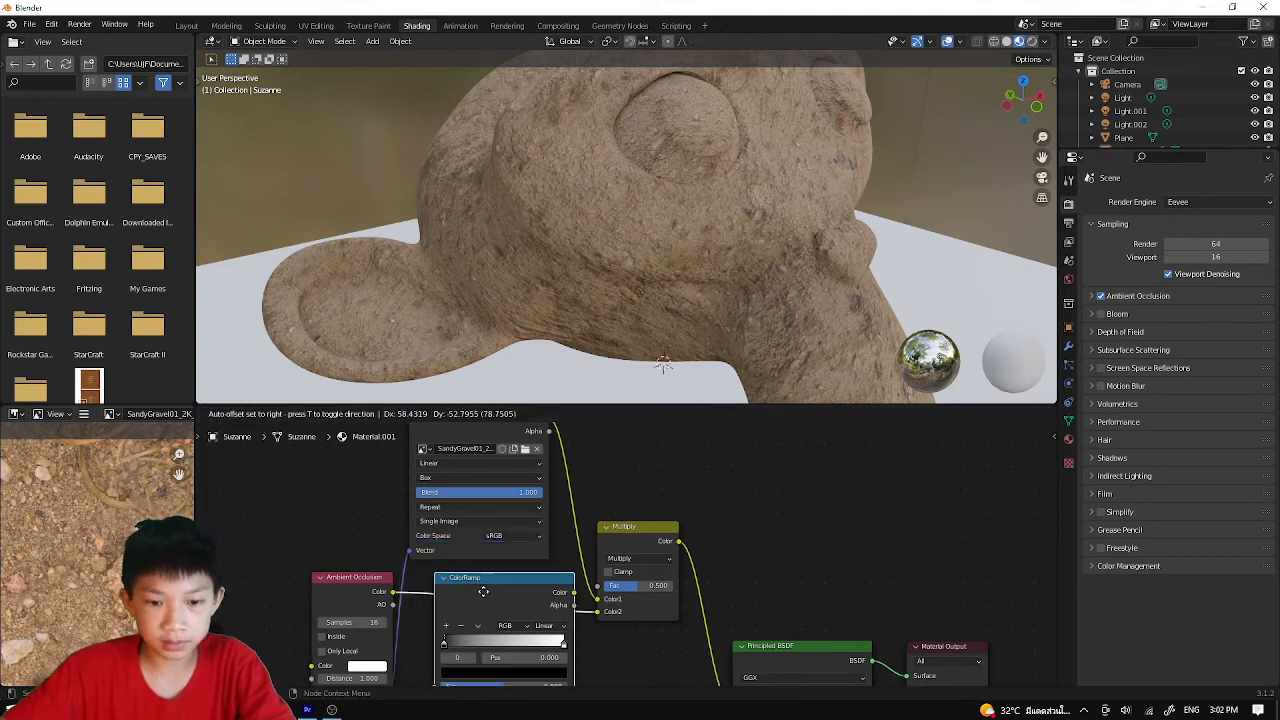
click(481, 590)
middle_drag(568, 578, 618, 528)
scroll(617, 530, up, 2)
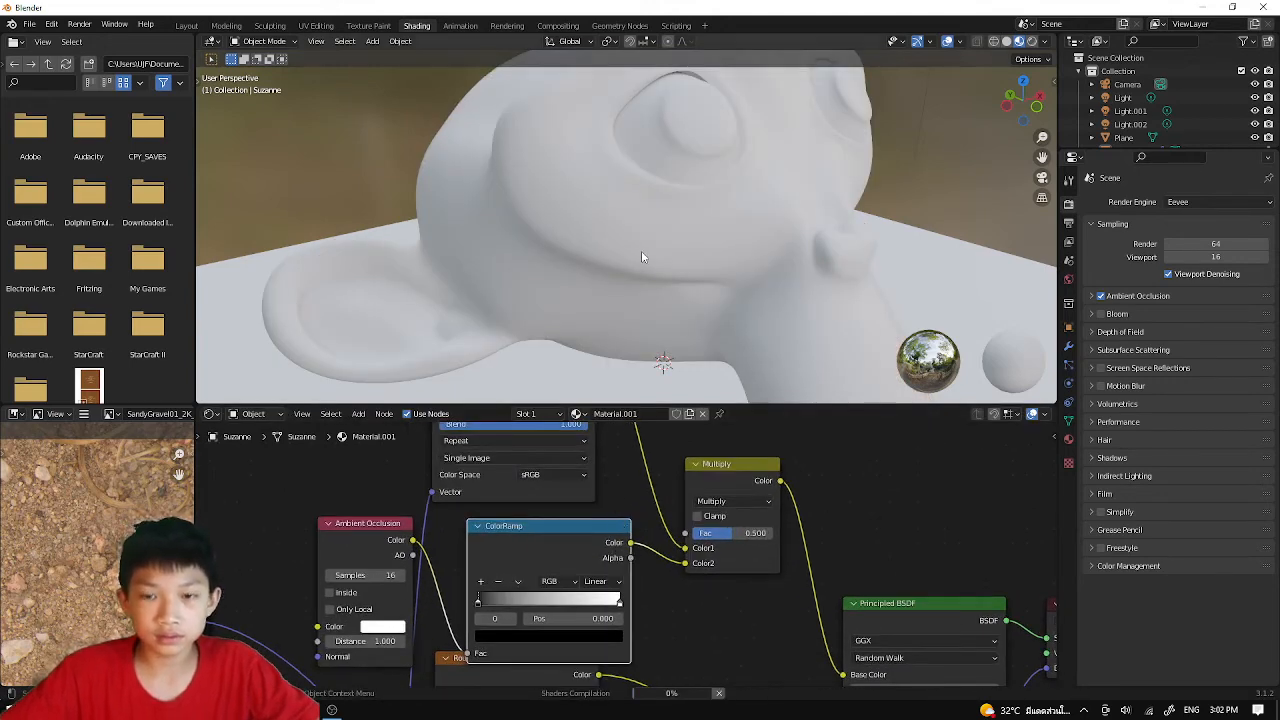
- Move the ColorRamp's black stop to position 0.514 and set the Multiply node's factor to 1.000
middle_drag(654, 258, 606, 245)
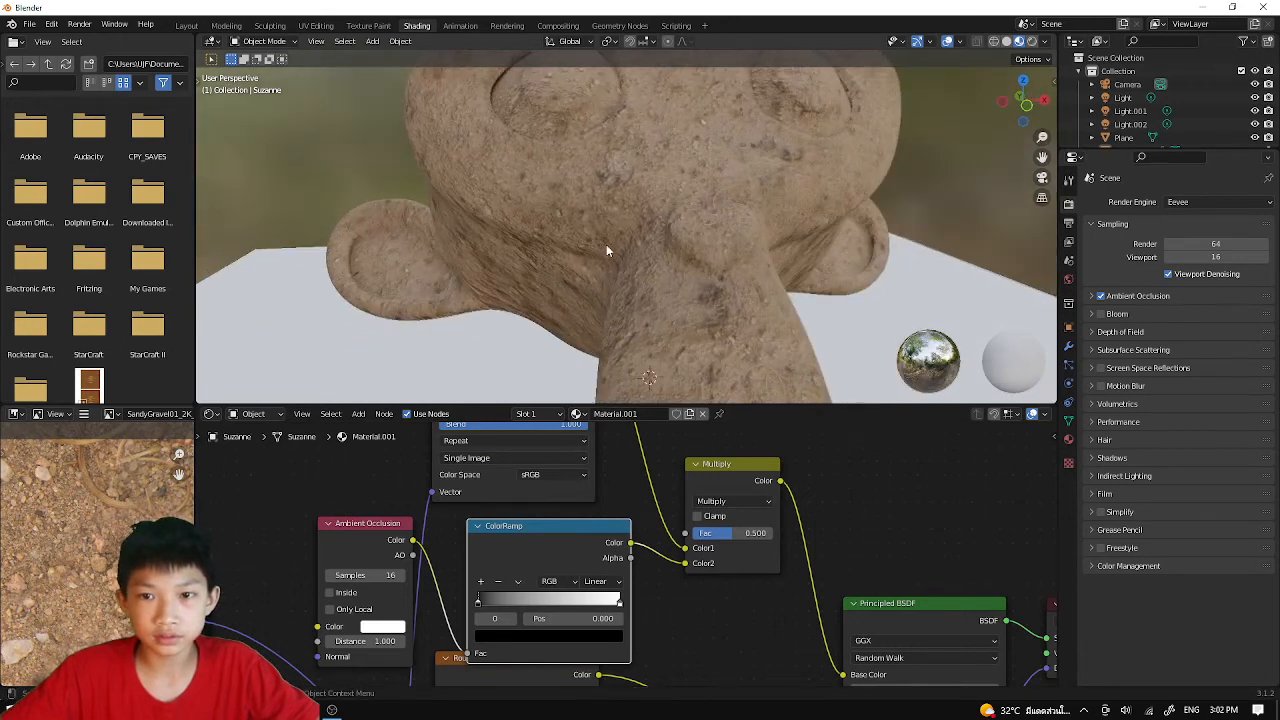
scroll(606, 250, up, 2)
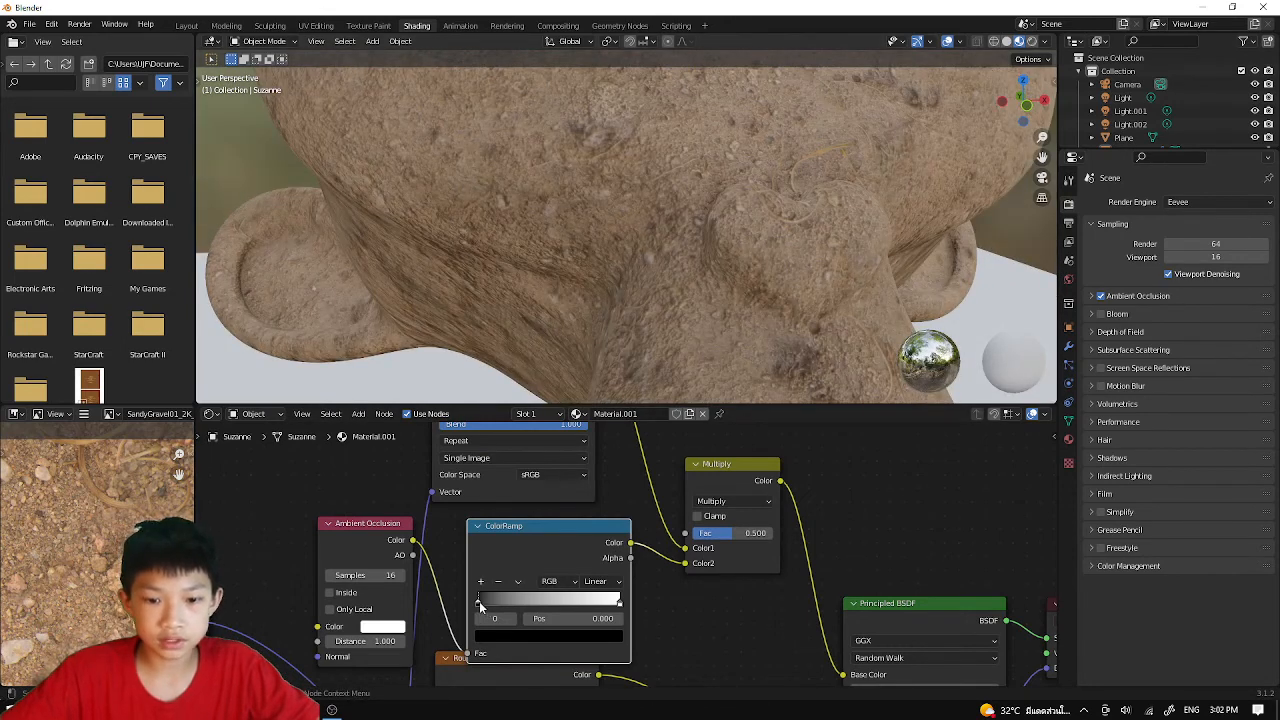
drag(512, 600, 566, 605)
scroll(655, 347, down, 3)
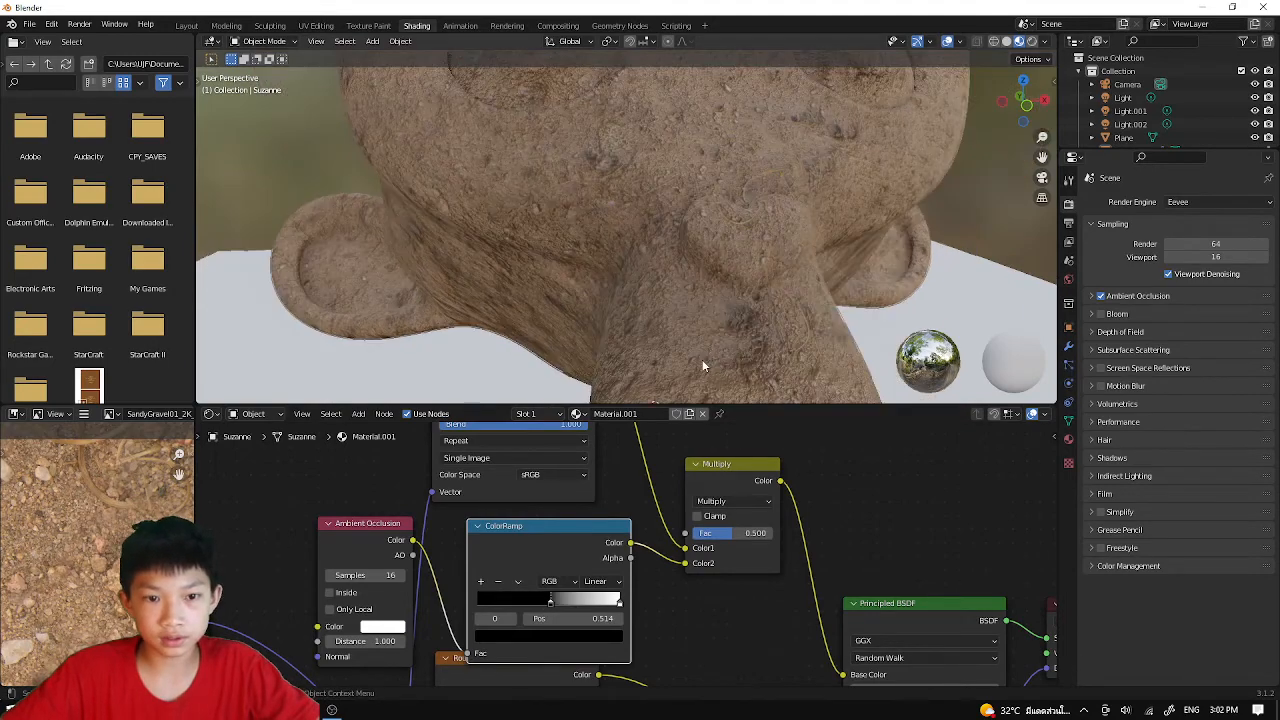
middle_drag(702, 359, 762, 370)
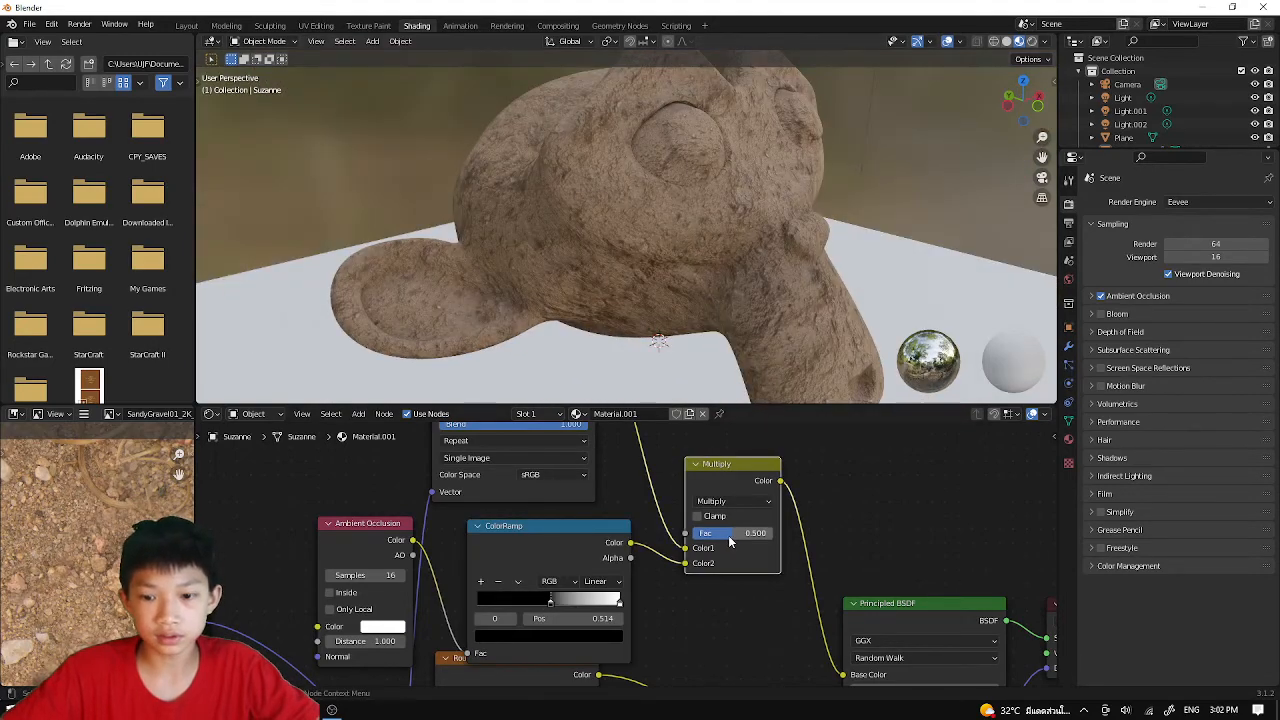
drag(738, 533, 780, 533)
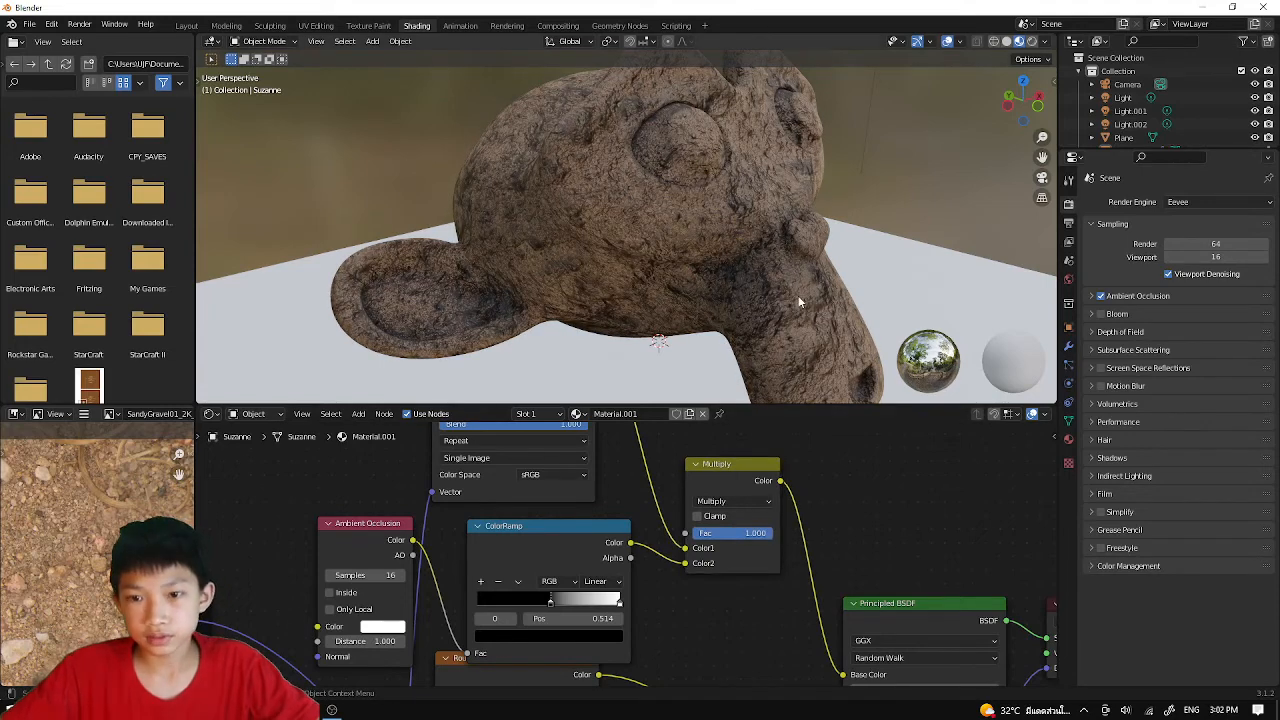
- Set the Multiply node's factor to 0.625
key(KP_1)
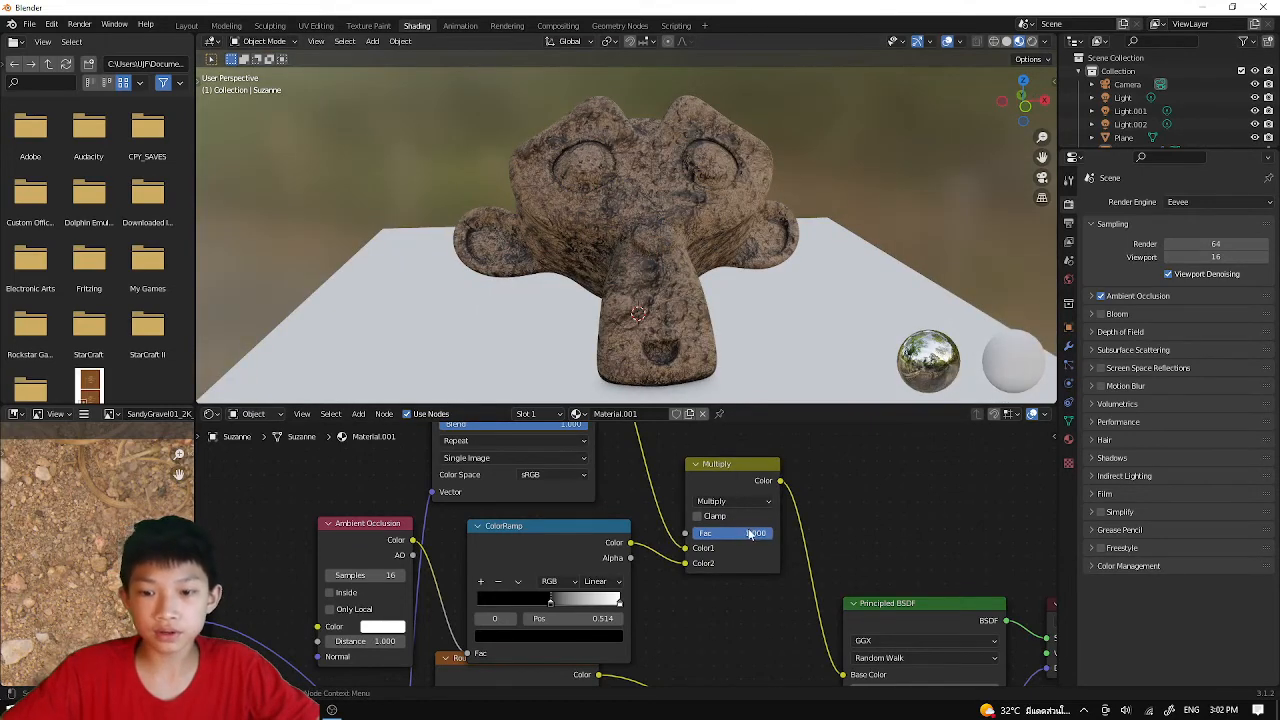
drag(750, 535, 728, 535)
scroll(725, 432, down, 2)
scroll(701, 359, down, 4)
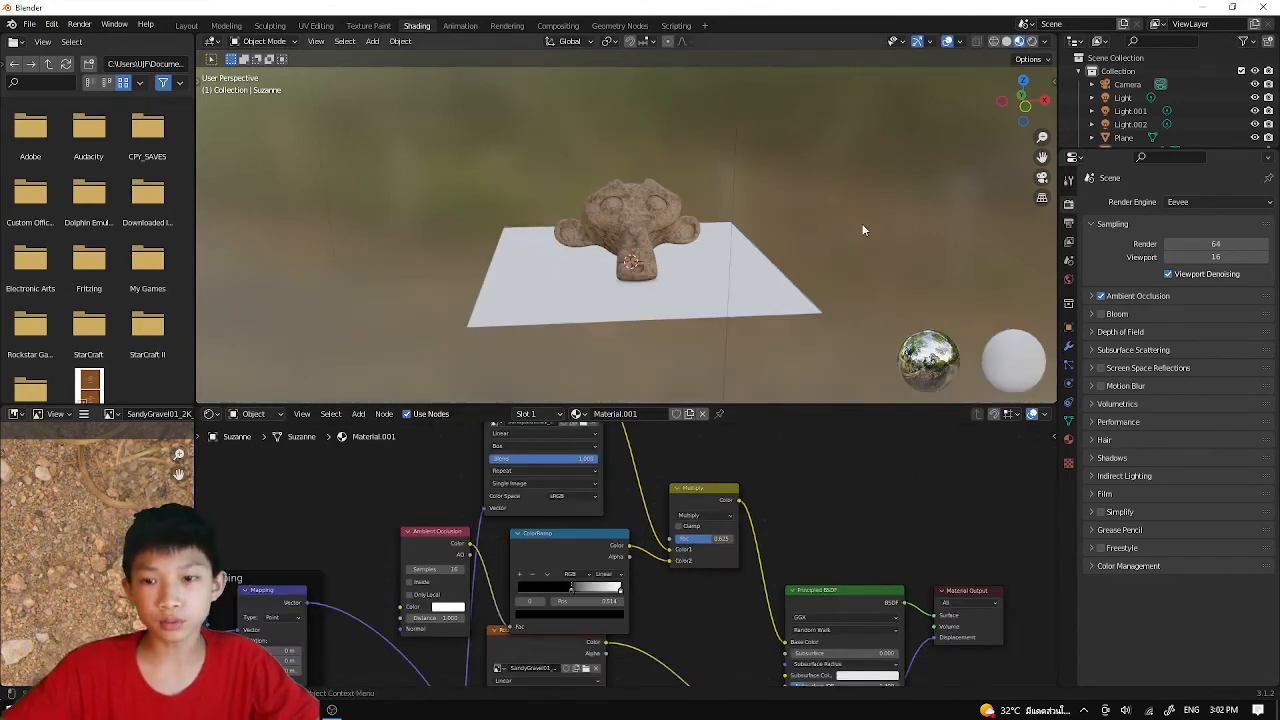
middle_drag(840, 232, 497, 403)
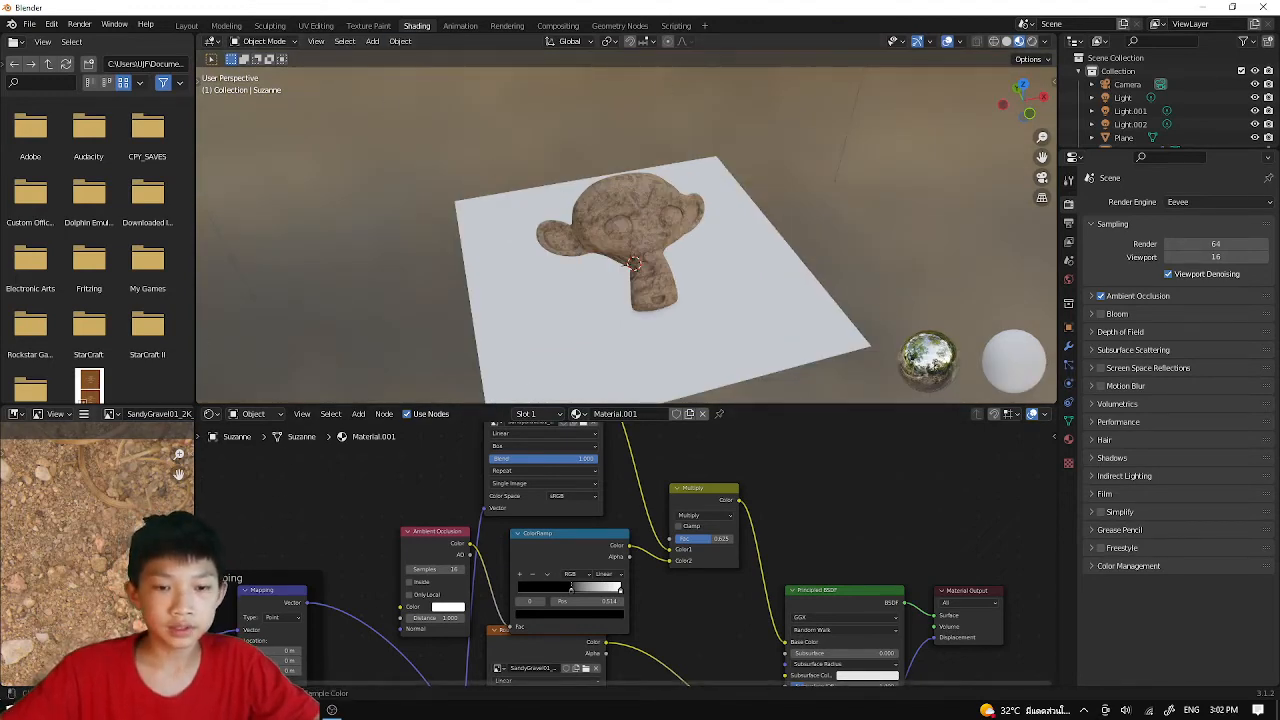
- Switch to File Explorer and open the Sandy Gravel 01 folder in the D: drive's blender texture folder
key(alt+Tab)
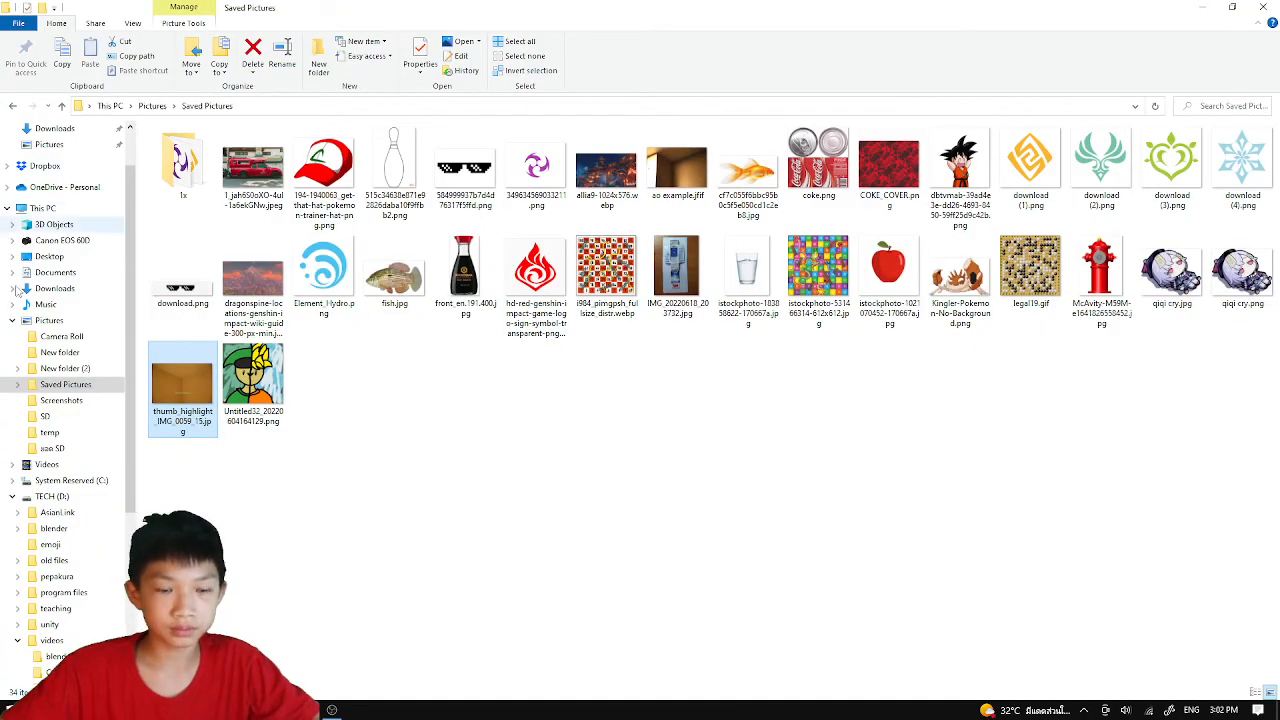
click(47, 500)
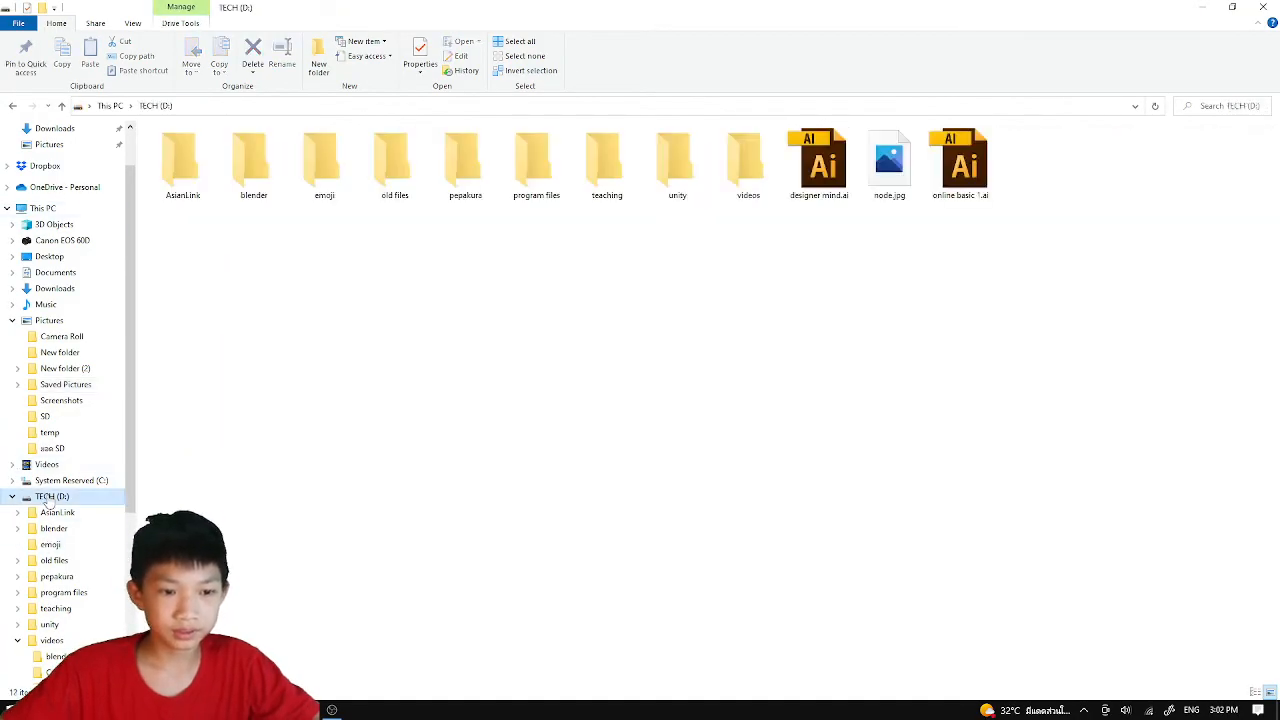
double_click(283, 175)
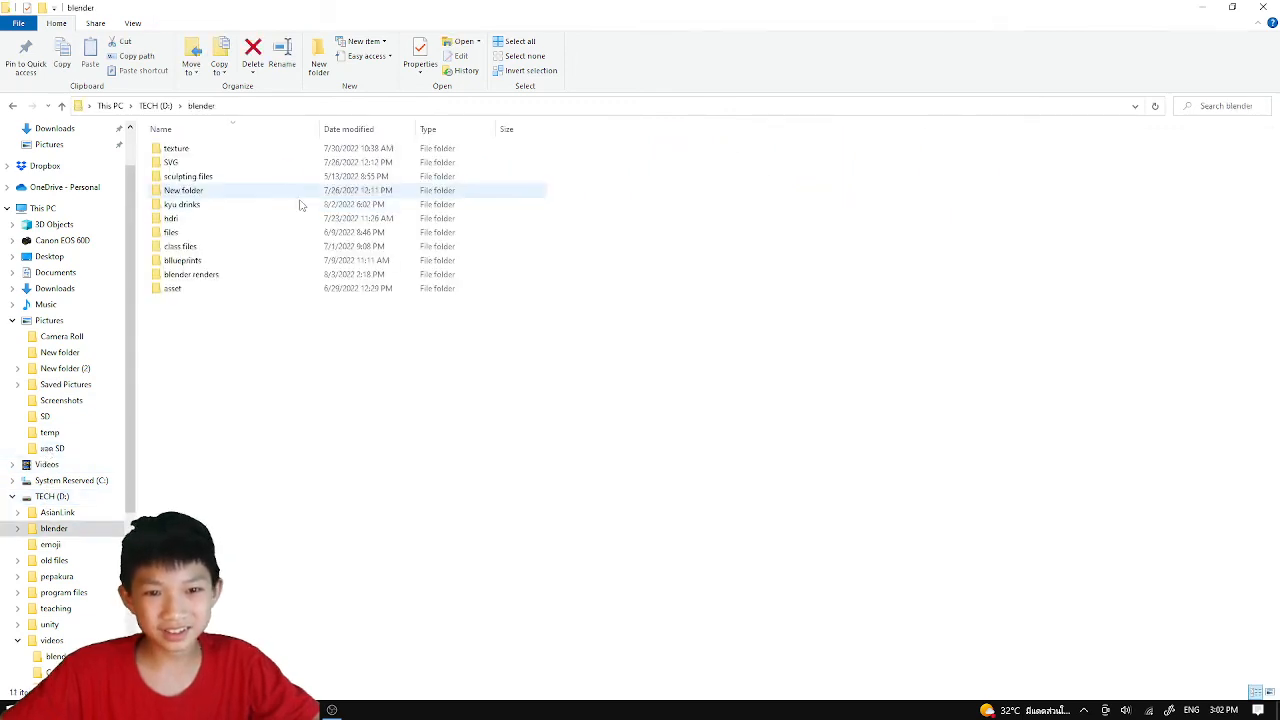
double_click(212, 276)
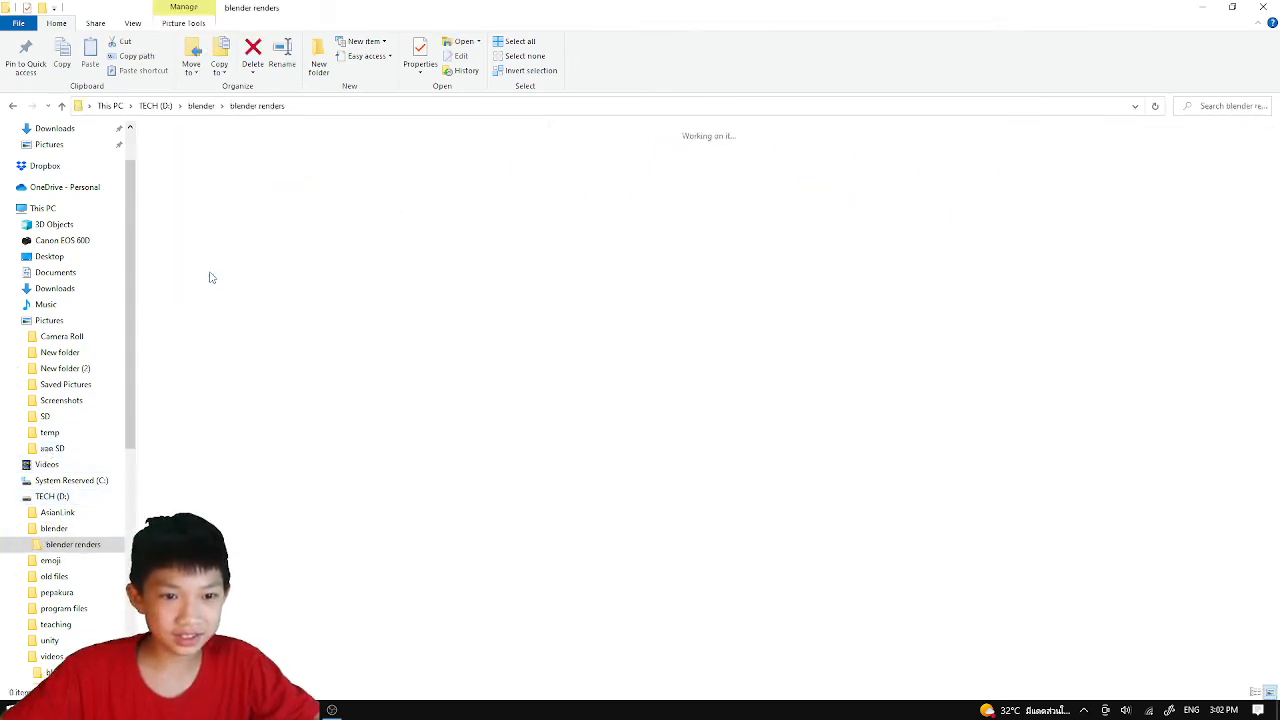
click(62, 106)
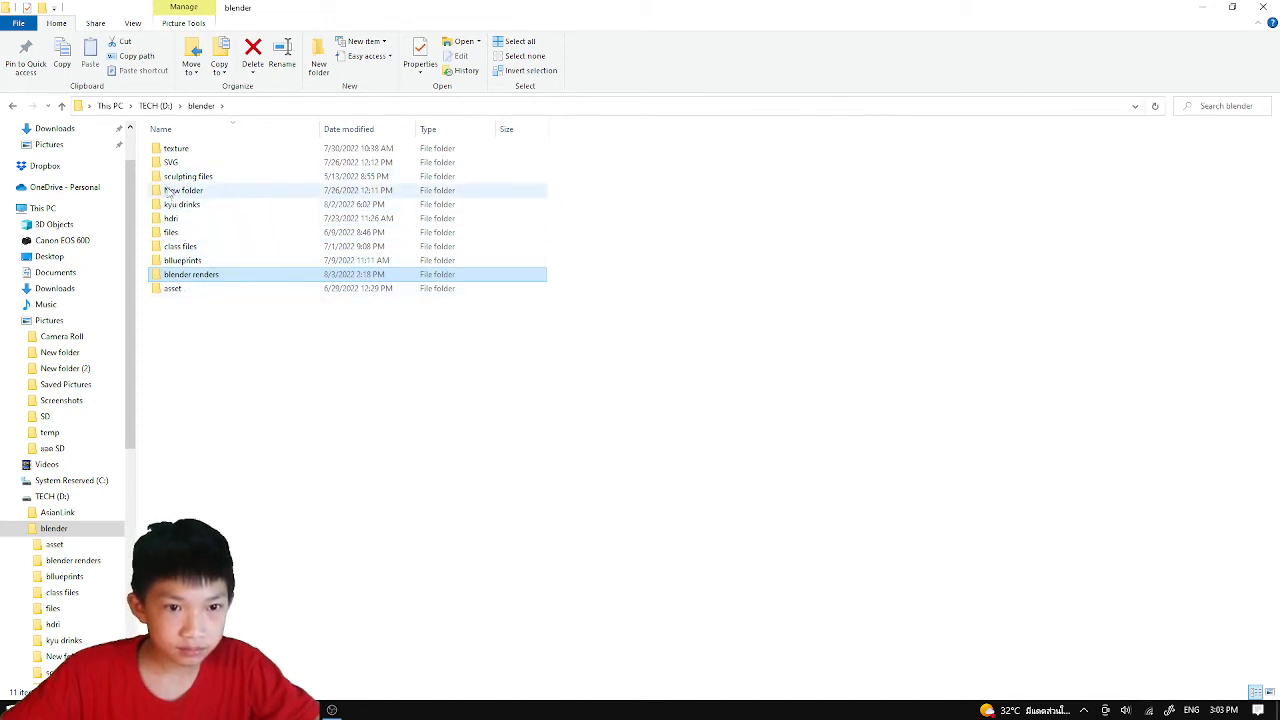
double_click(169, 149)
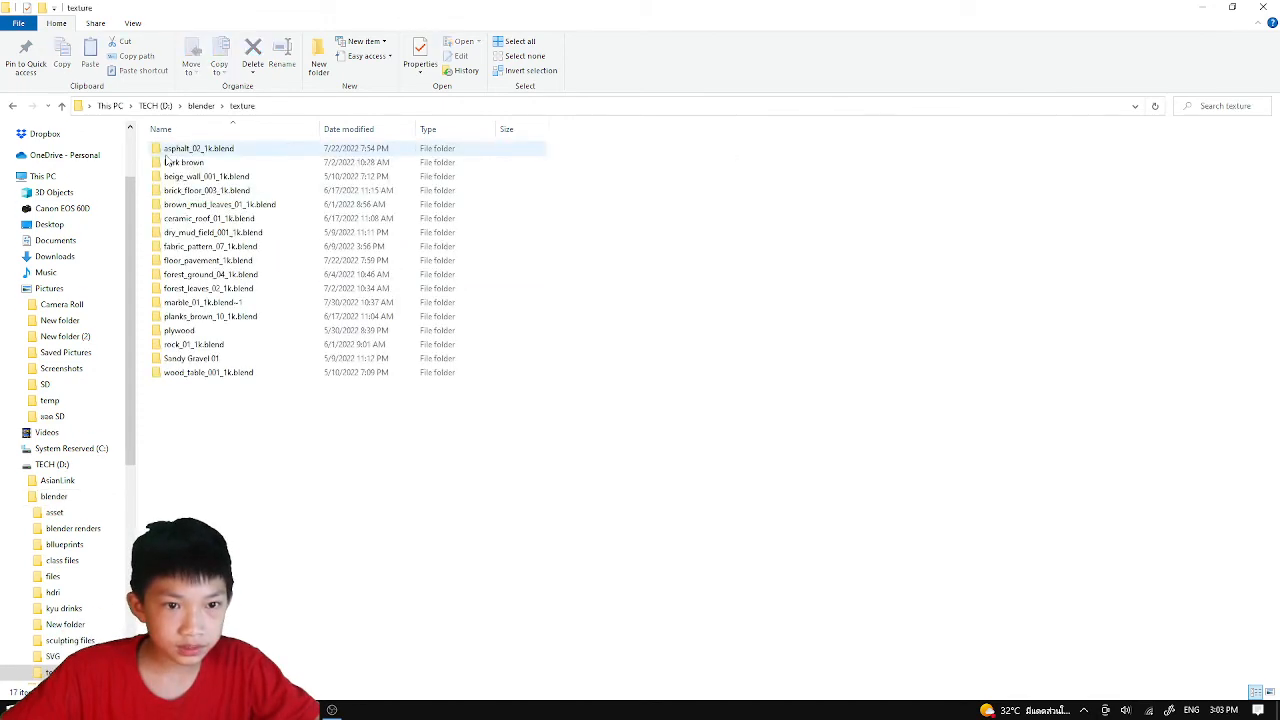
double_click(190, 358)
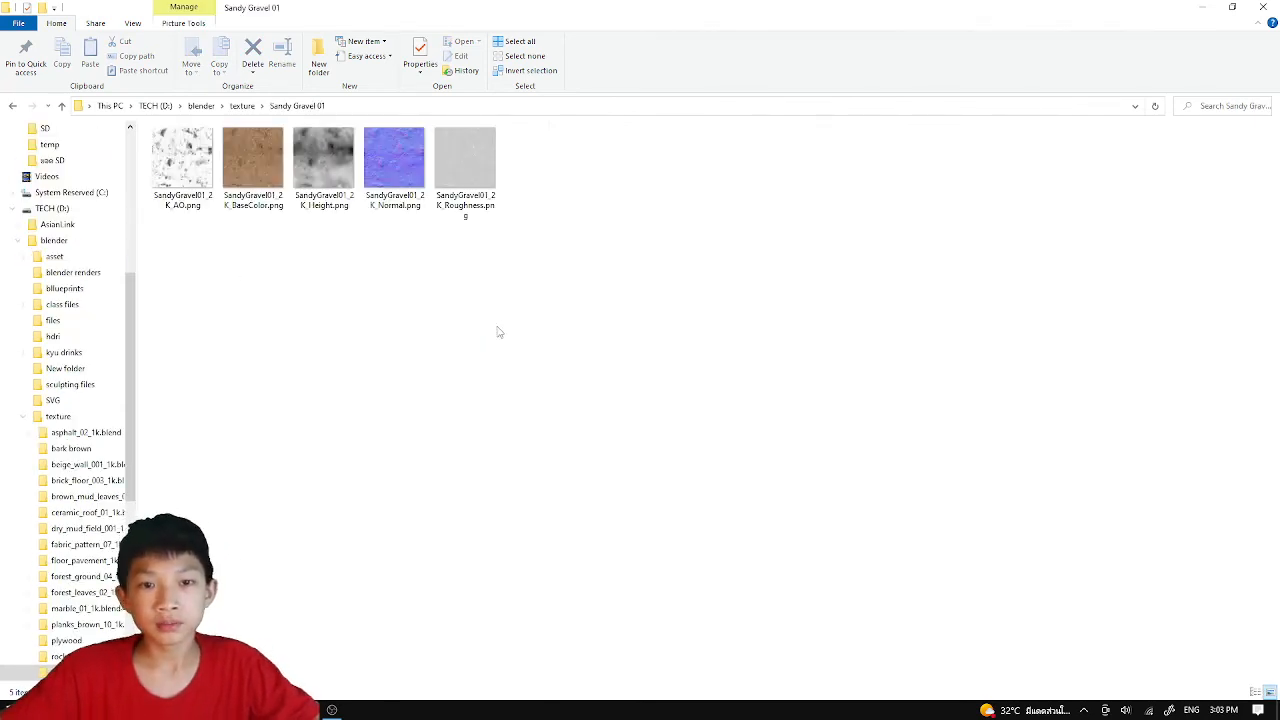
click(203, 200)
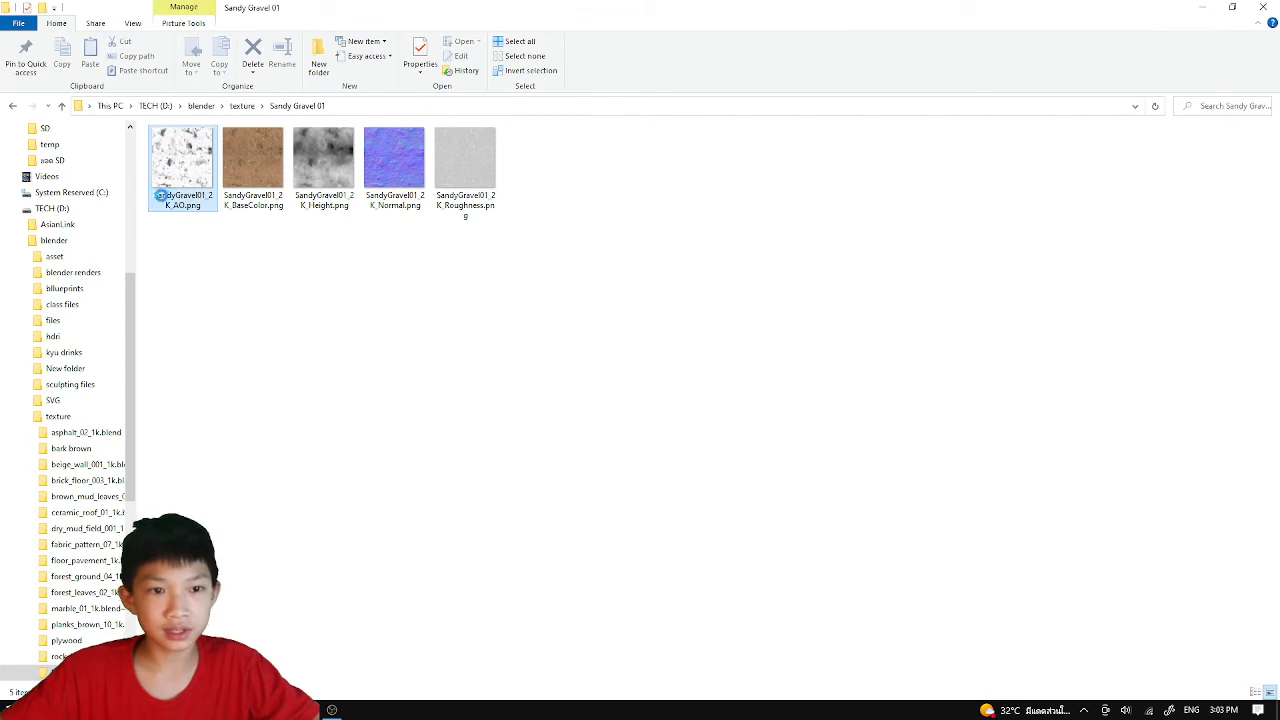
mouse_move(181, 175)
mouse_down()
mouse_move(157, 161)
mouse_move(181, 180)
mouse_move(153, 172)
mouse_move(177, 178)
mouse_up()
click(361, 258)
click(213, 262)
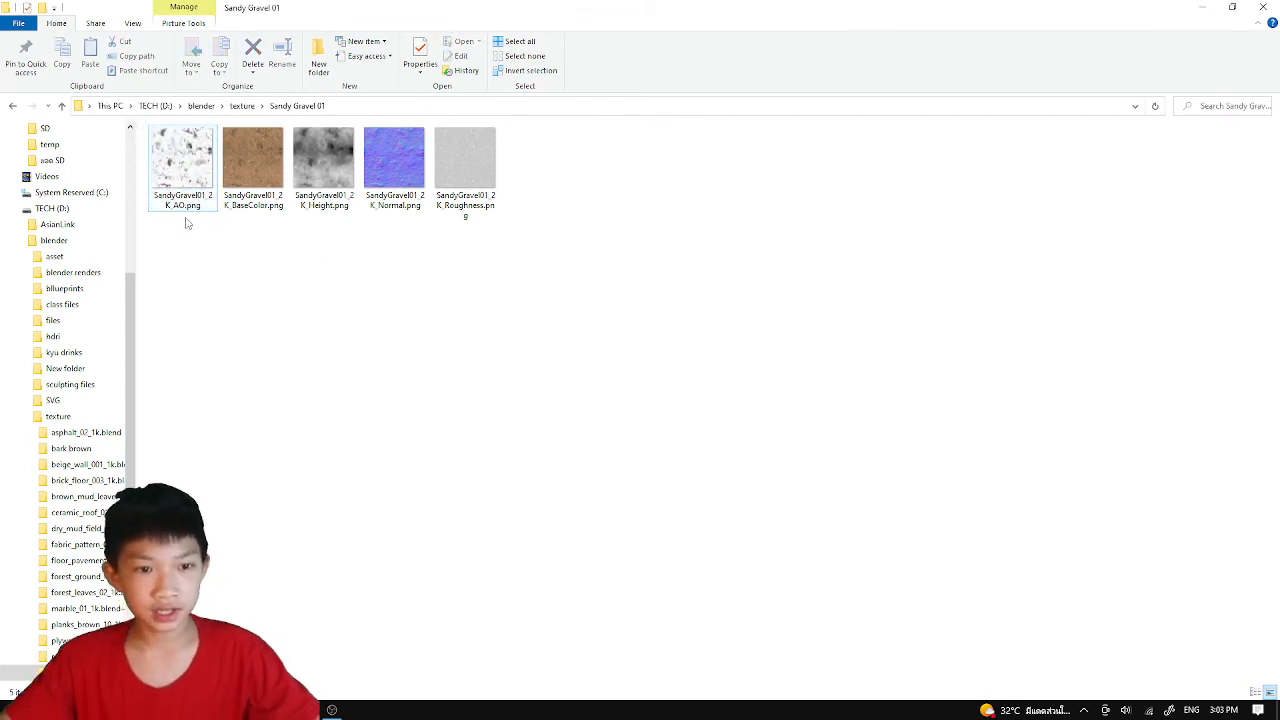
click(188, 200)
drag(175, 203, 175, 188)
click(228, 228)
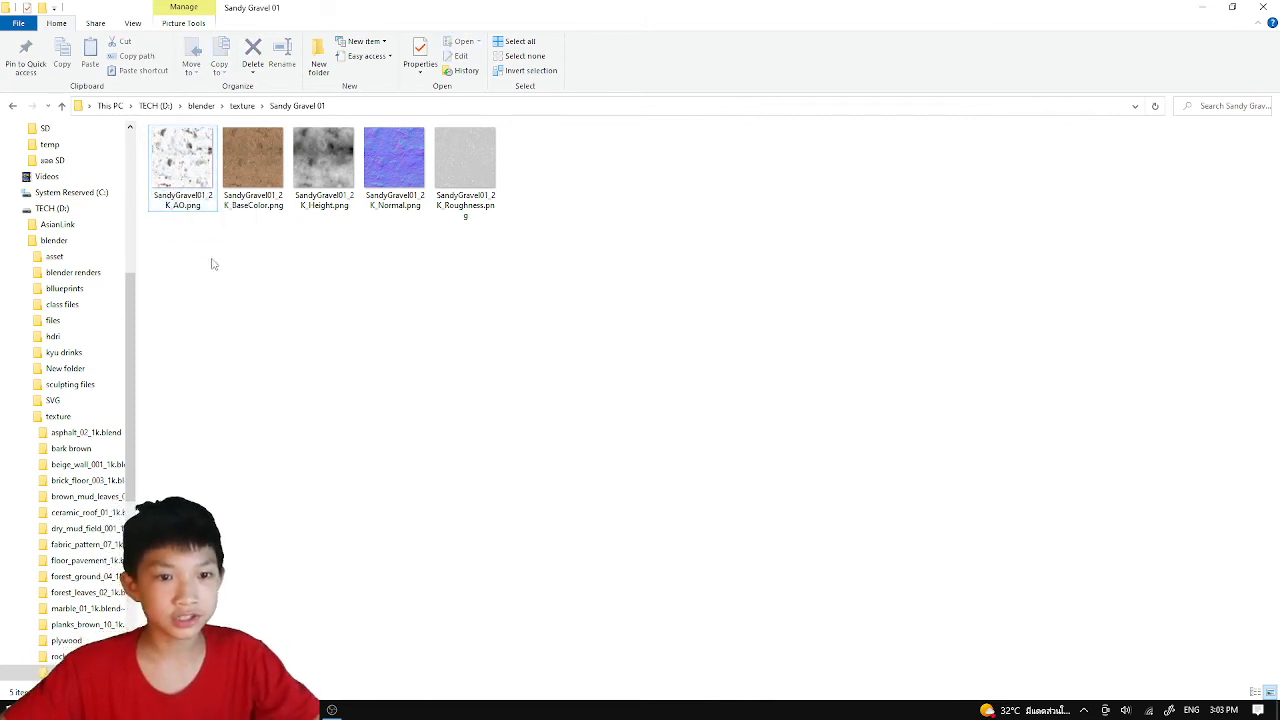
- Bring SandyGravel01_2K_AO.png into Blender's material node tree as an image texture and place it unlinked above the Mapping frame
click(181, 190)
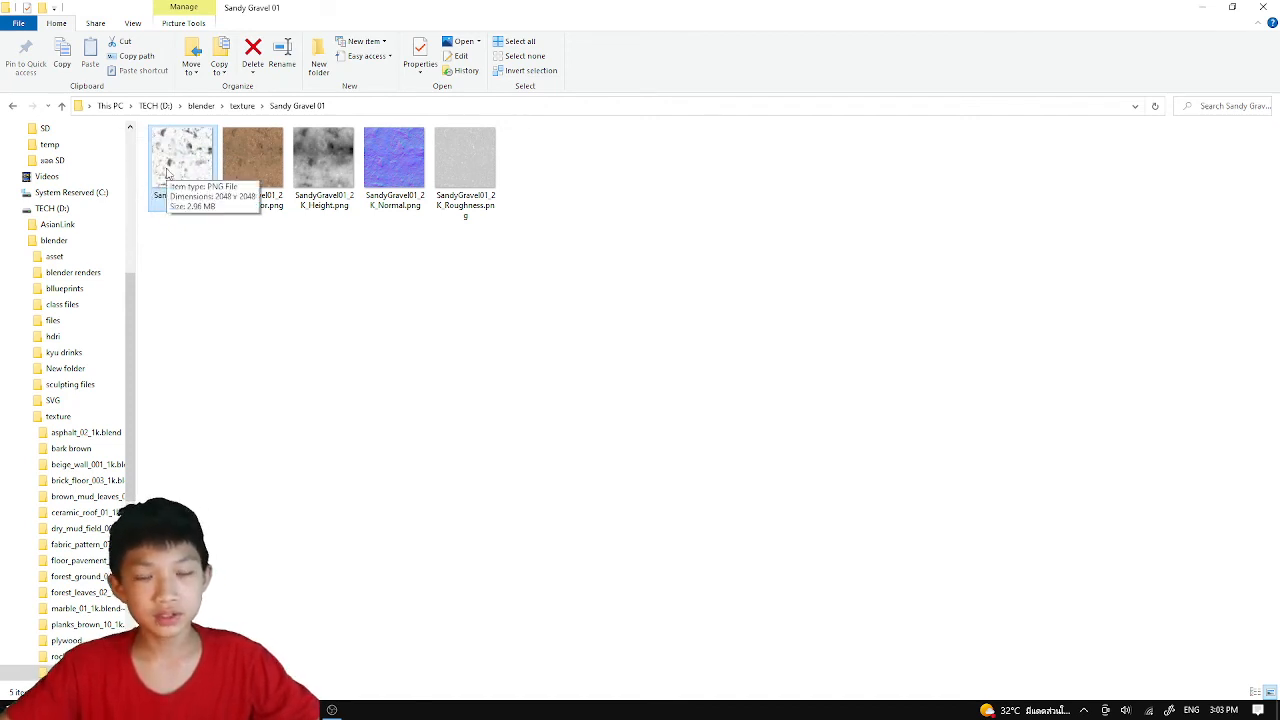
drag(167, 173, 234, 660)
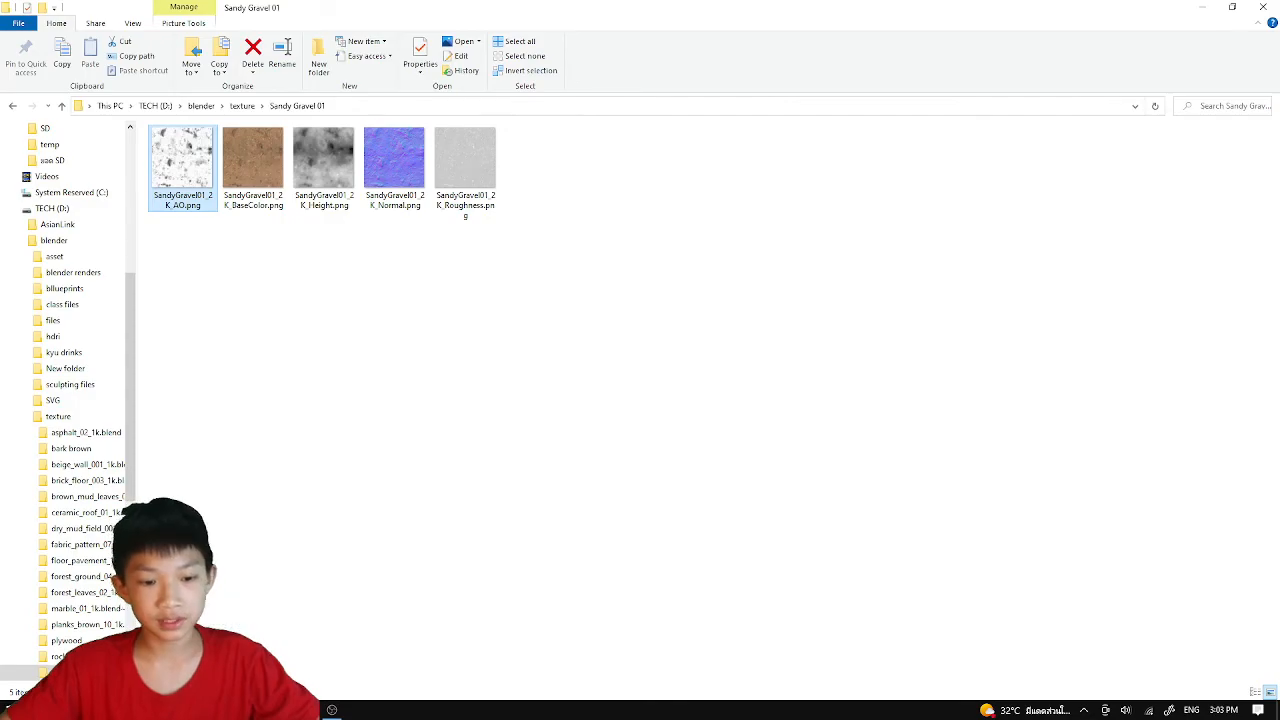
drag(236, 706, 265, 636)
drag(333, 513, 337, 503)
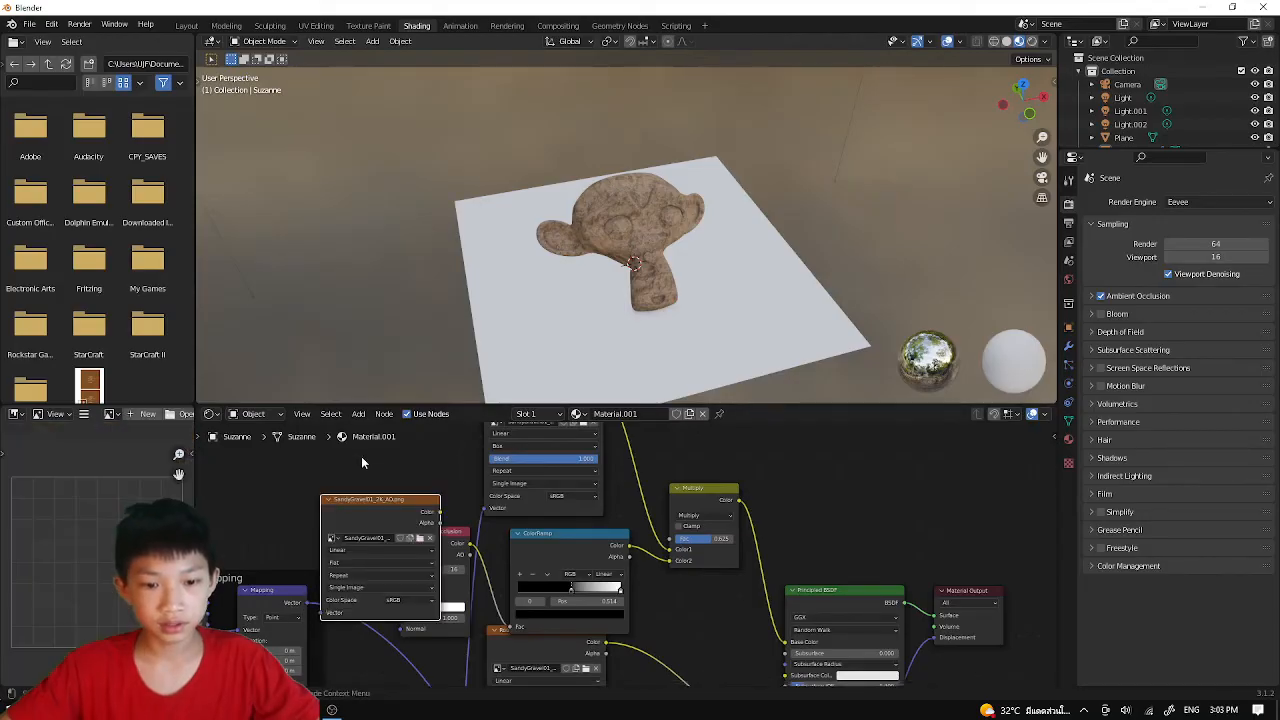
click(362, 458)
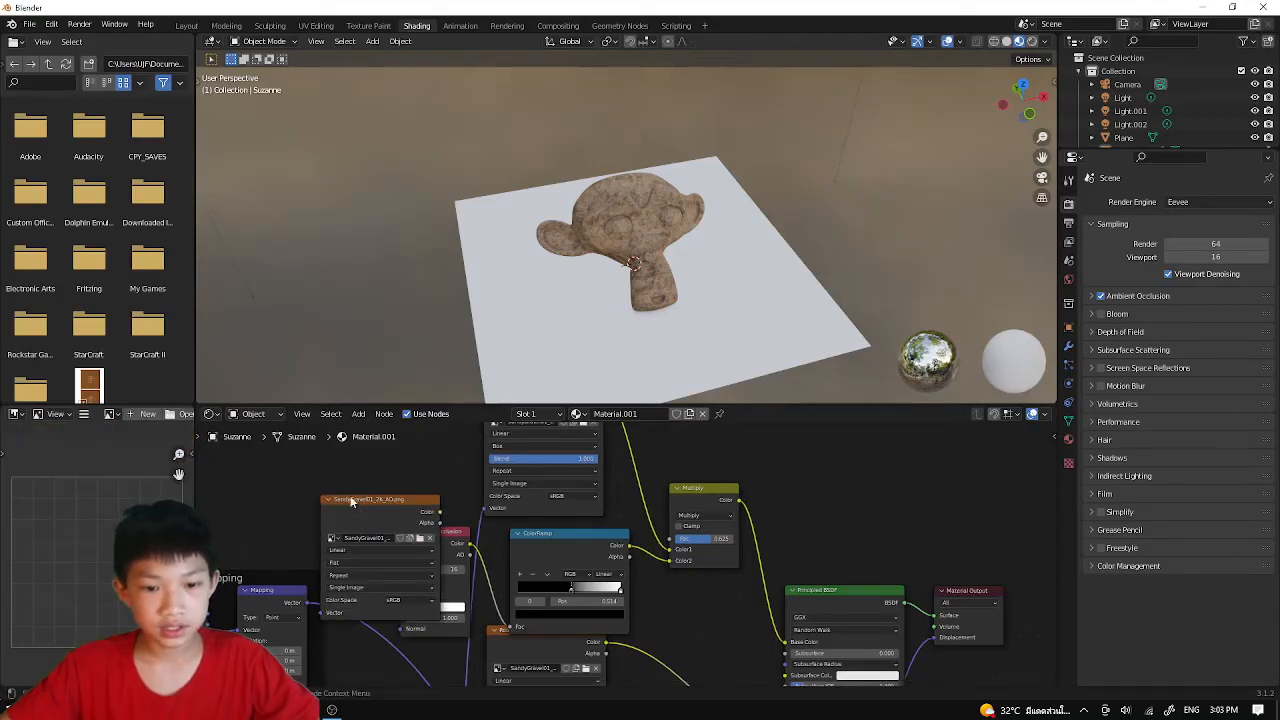
drag(351, 502, 295, 487)
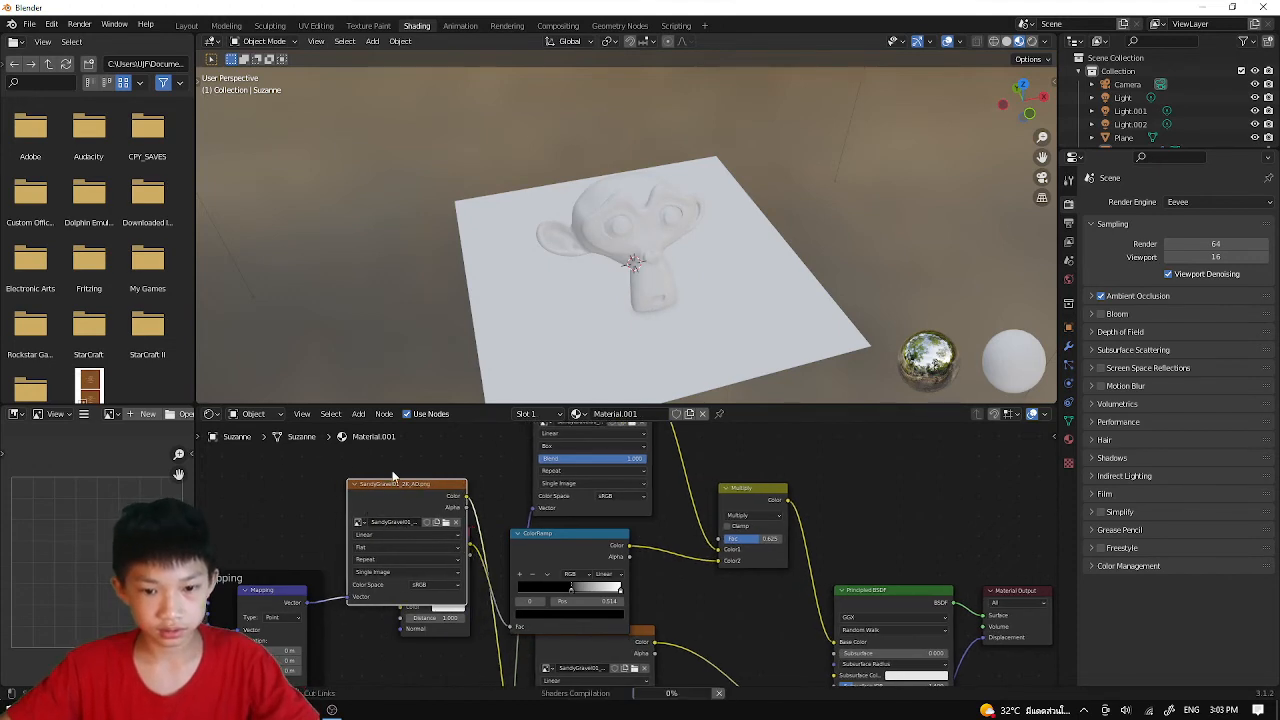
key(ctrl+z)
drag(396, 497, 344, 436)
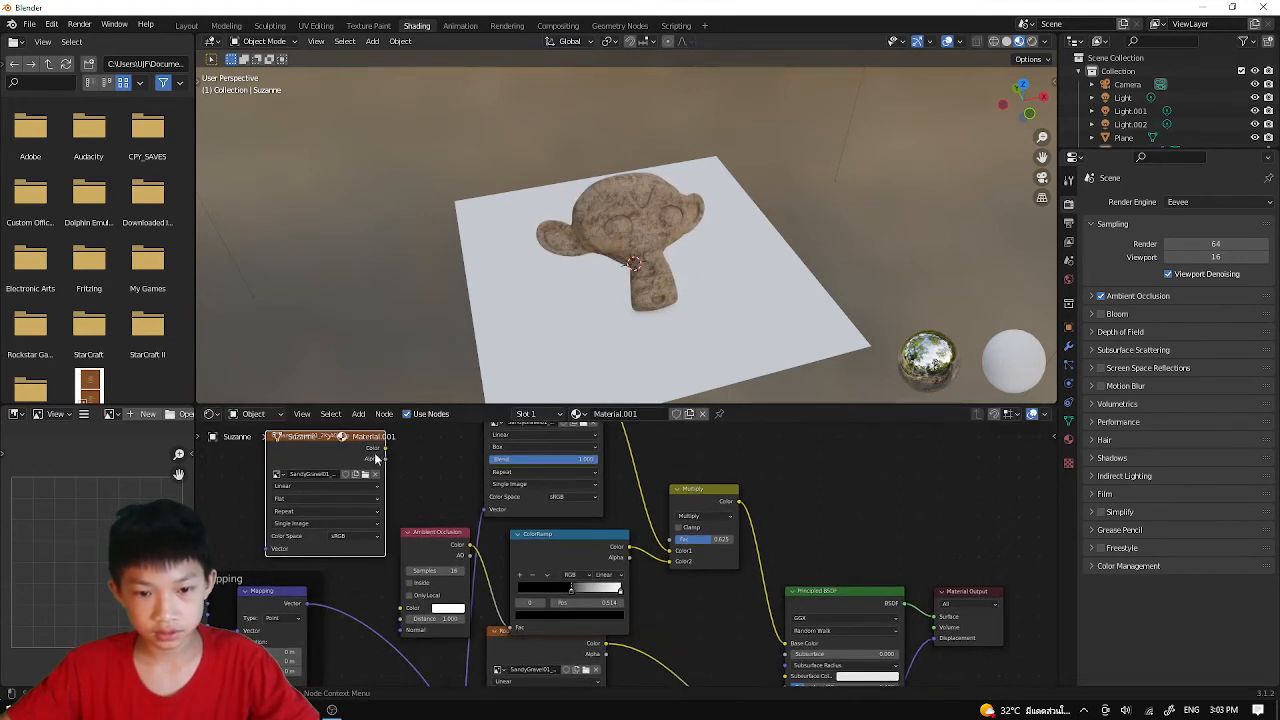
- Delete the Ambient Occlusion node and link the AO image texture's Color to the ColorRamp's Fac instead
click(436, 532)
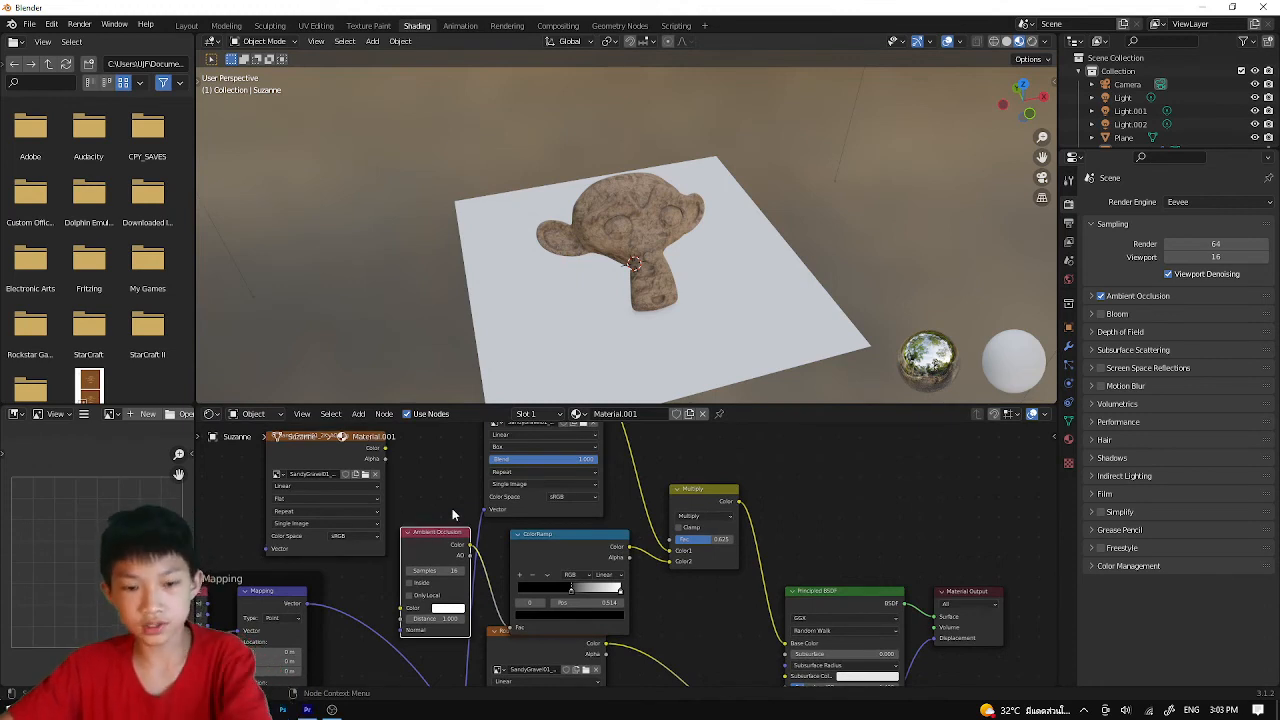
key(x)
drag(386, 447, 410, 465)
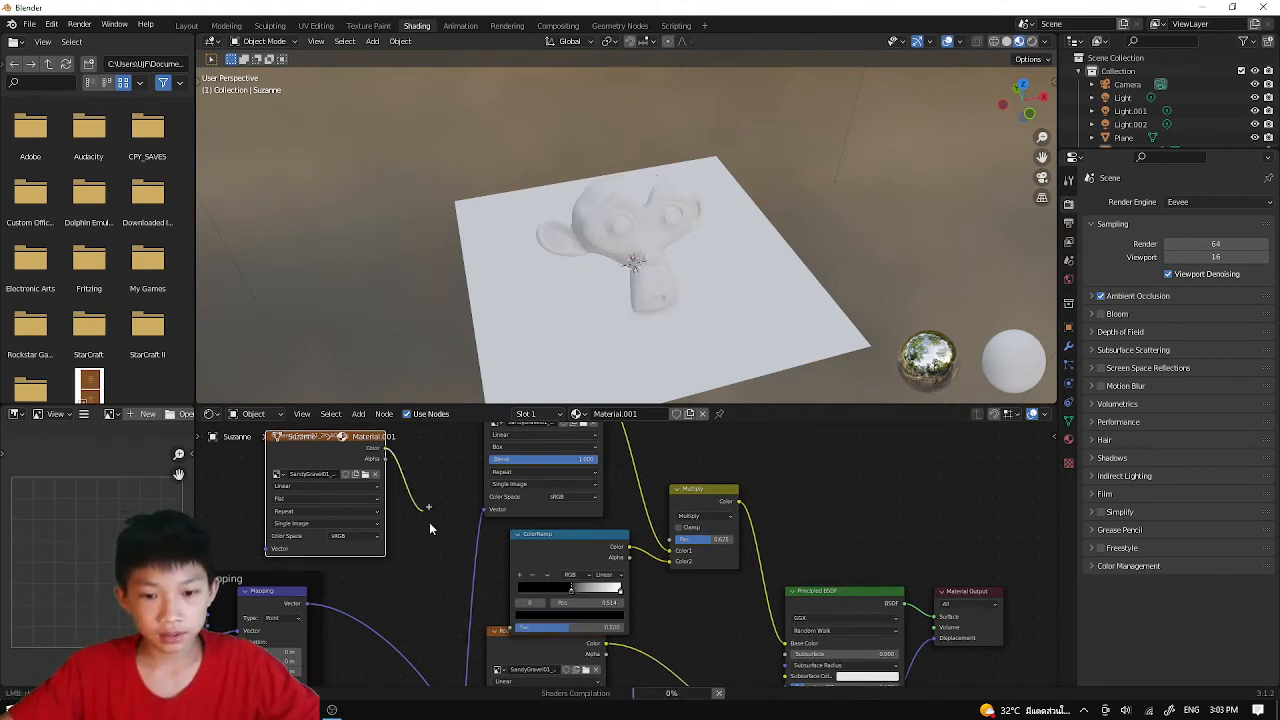
drag(482, 614, 509, 627)
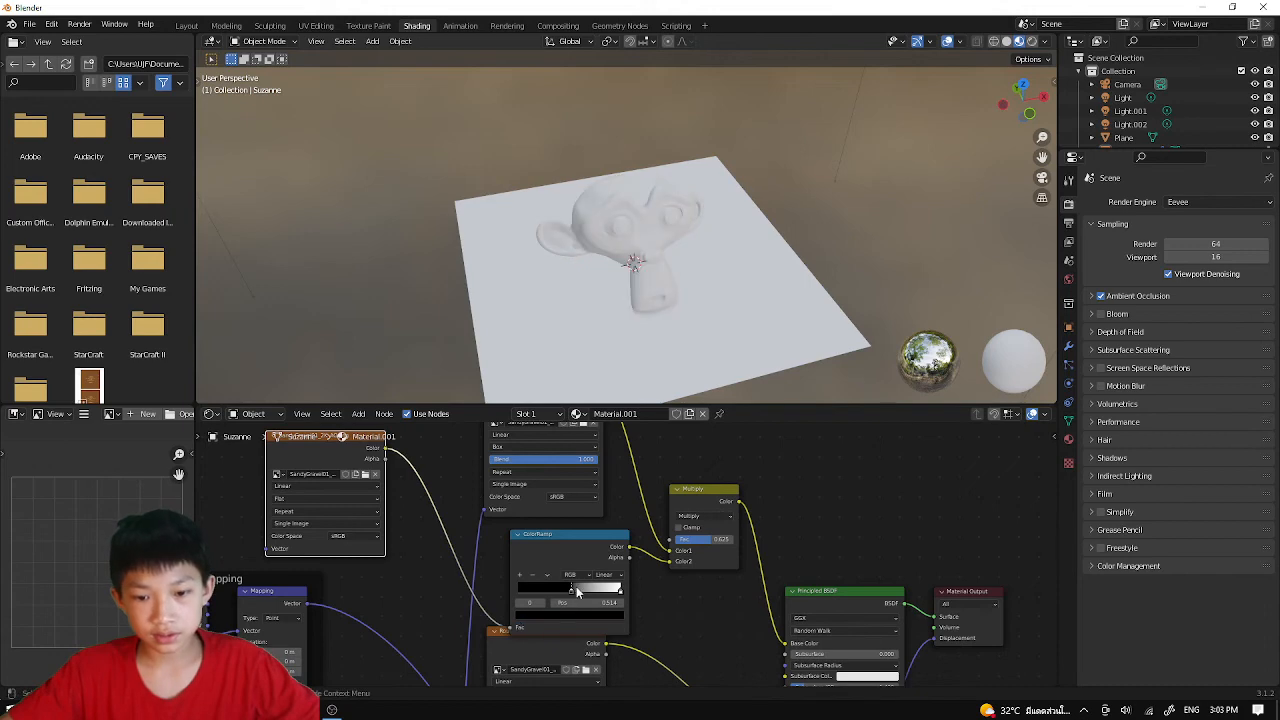
middle_drag(626, 294, 548, 264)
middle_drag(336, 175, 438, 188)
scroll(438, 188, up, 6)
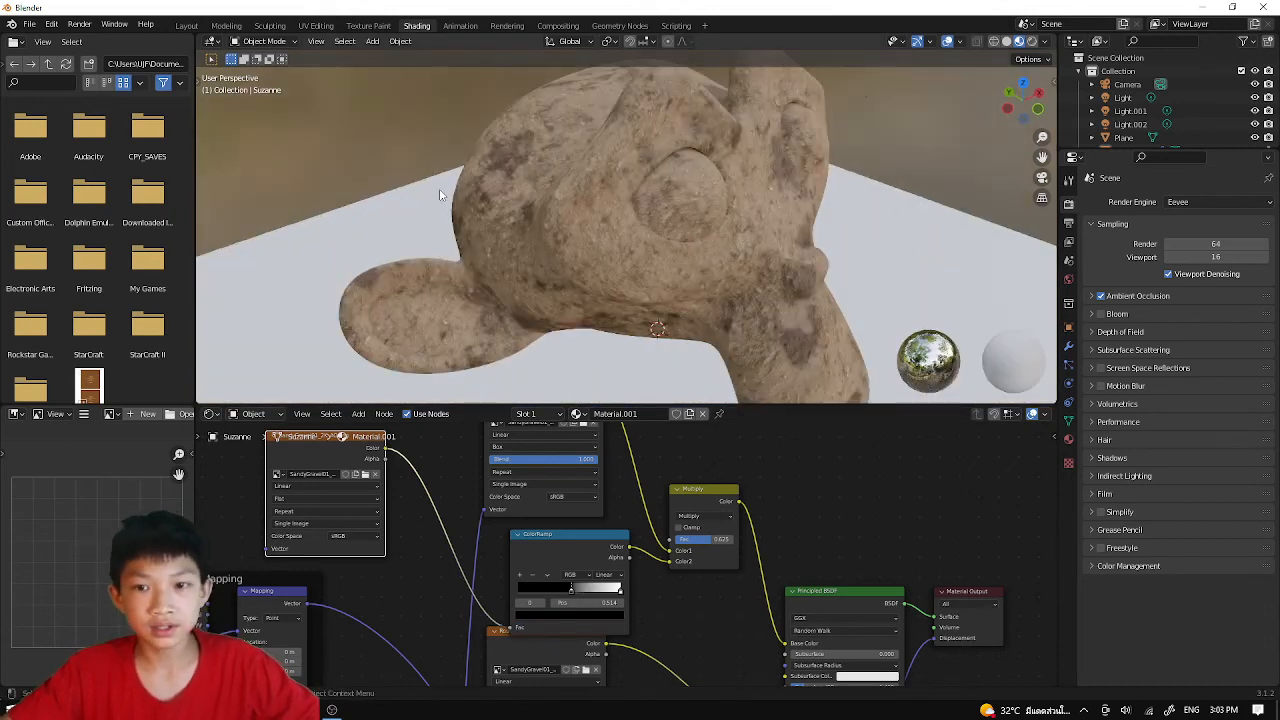
middle_drag(510, 218, 370, 226)
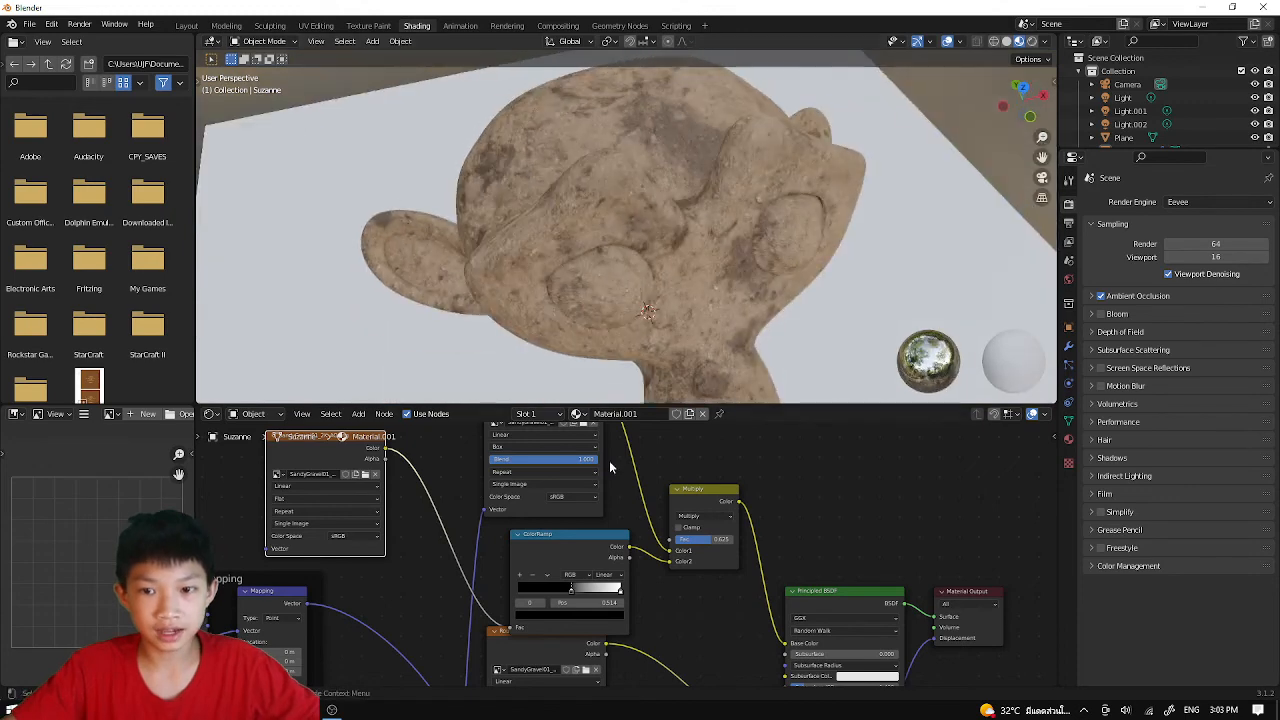
- Delete the ColorRamp node and link the AO image texture's Color directly to the Multiply node's Color2
middle_drag(550, 495, 417, 527)
middle_drag(427, 547, 481, 552)
click(452, 553)
key(x)
scroll(459, 551, down, 2)
scroll(481, 552, down, 1)
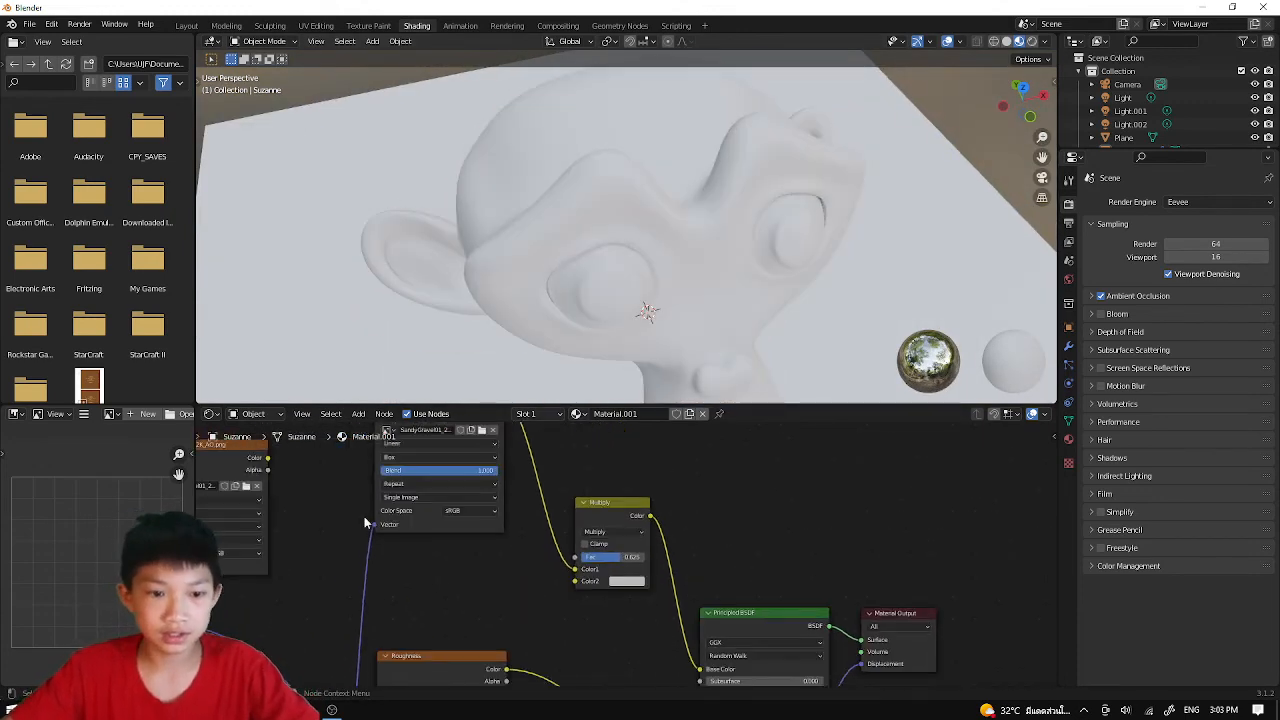
drag(268, 458, 577, 578)
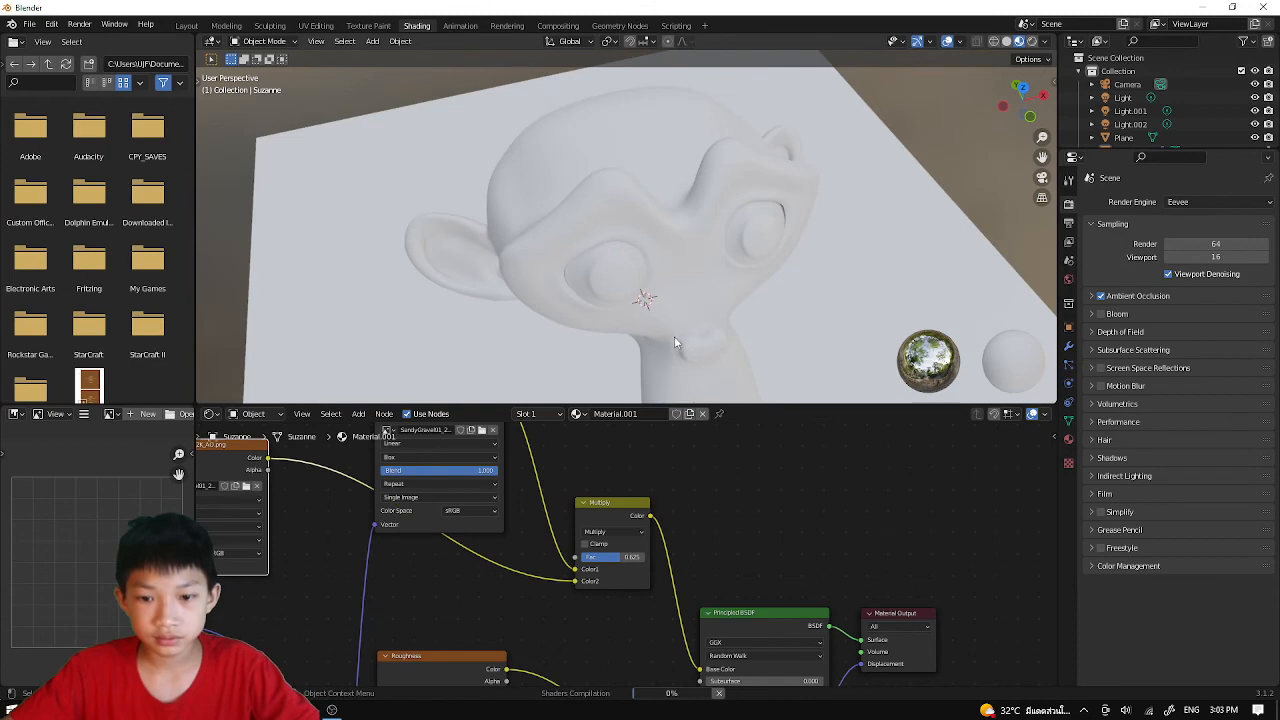
- Set the Multiply node's factor to 0.658 and check the gravel shading on Suzanne
scroll(675, 338, down, 2)
middle_drag(671, 337, 578, 290)
scroll(578, 290, up, 5)
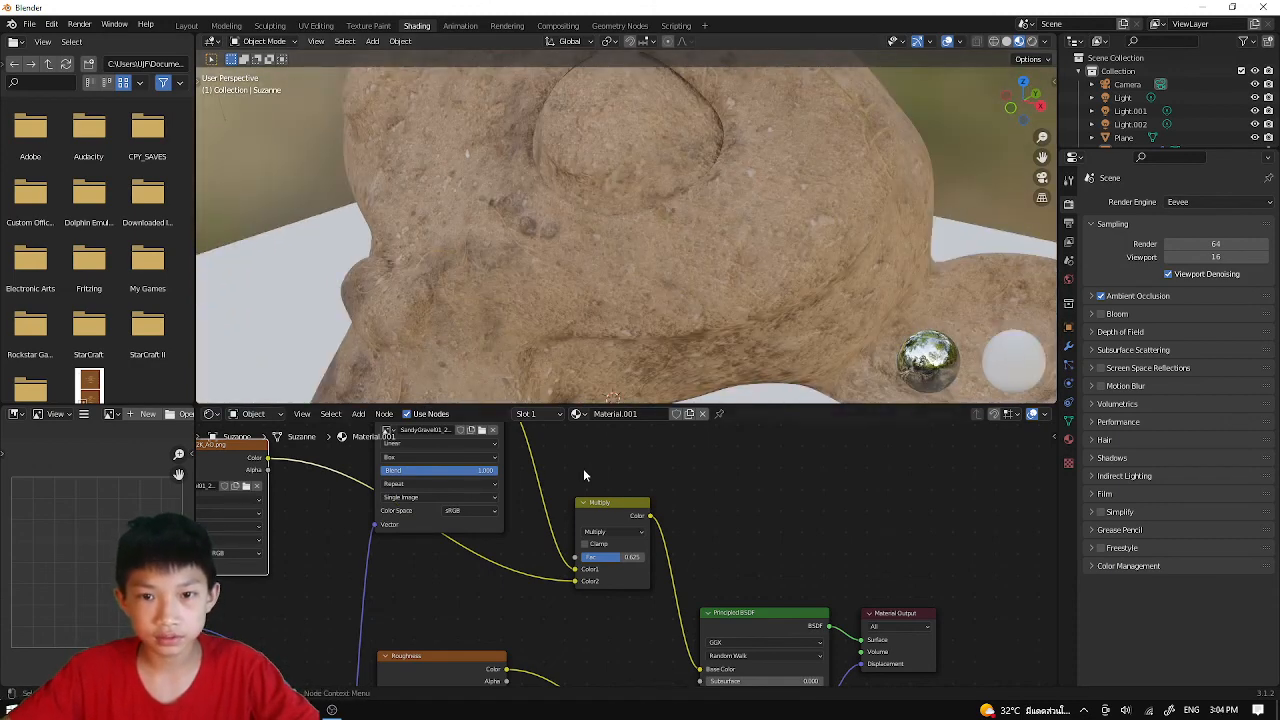
scroll(583, 468, up, 2)
mouse_move(612, 557)
mouse_down()
mouse_move(660, 557)
mouse_move(566, 557)
mouse_move(625, 557)
mouse_up()
scroll(602, 213, down, 3)
scroll(602, 213, down, 2)
middle_drag(702, 211, 627, 124)
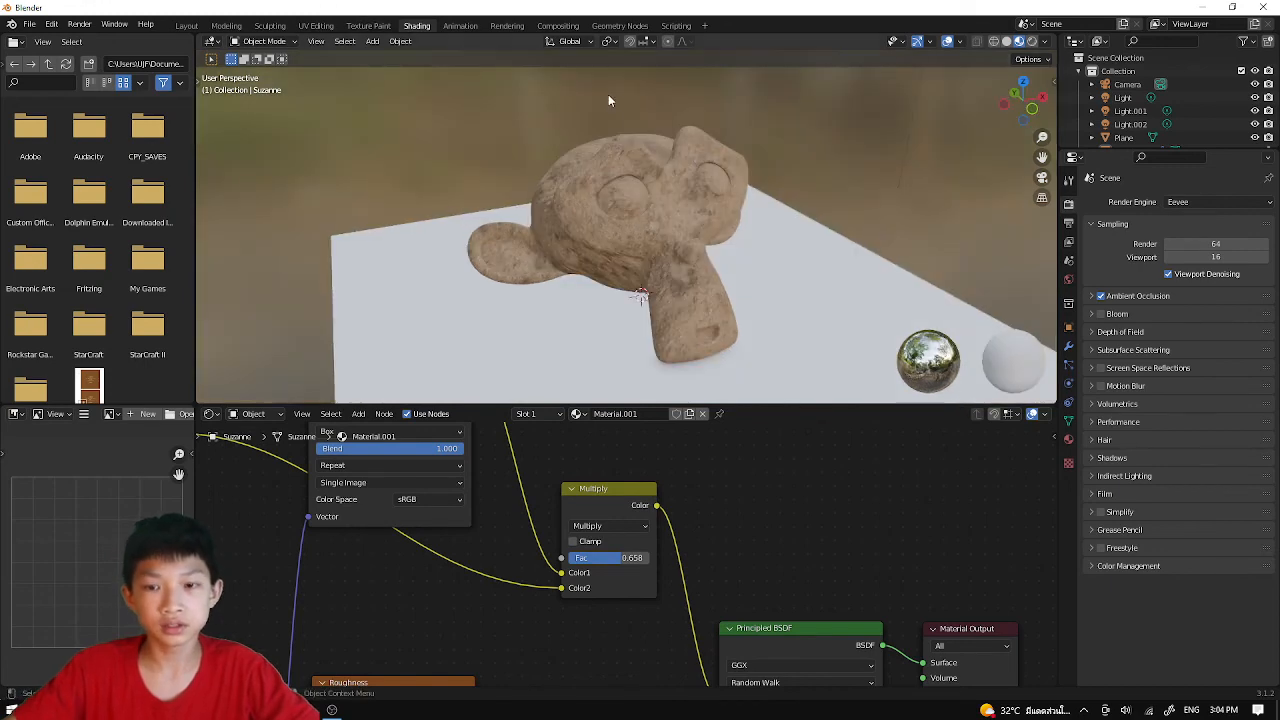
- Display the scene in rendered shading through the camera and move the camera slightly upward
click(1032, 41)
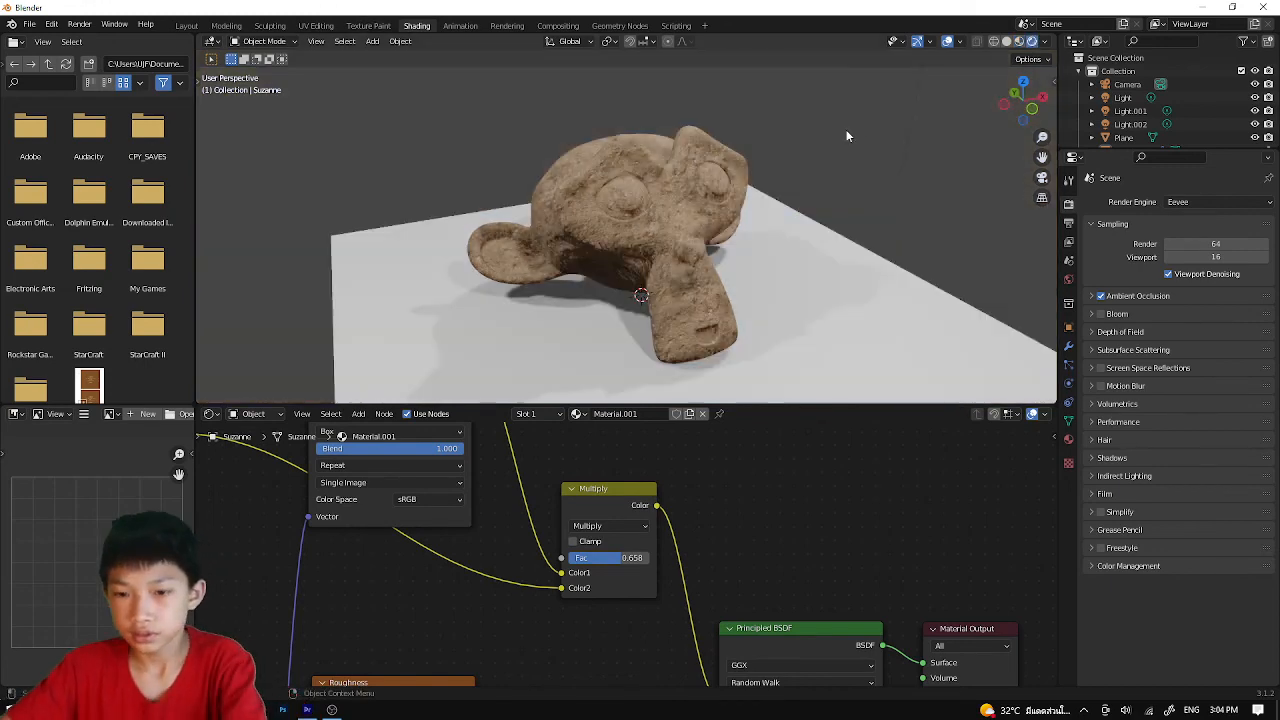
key(KP_0)
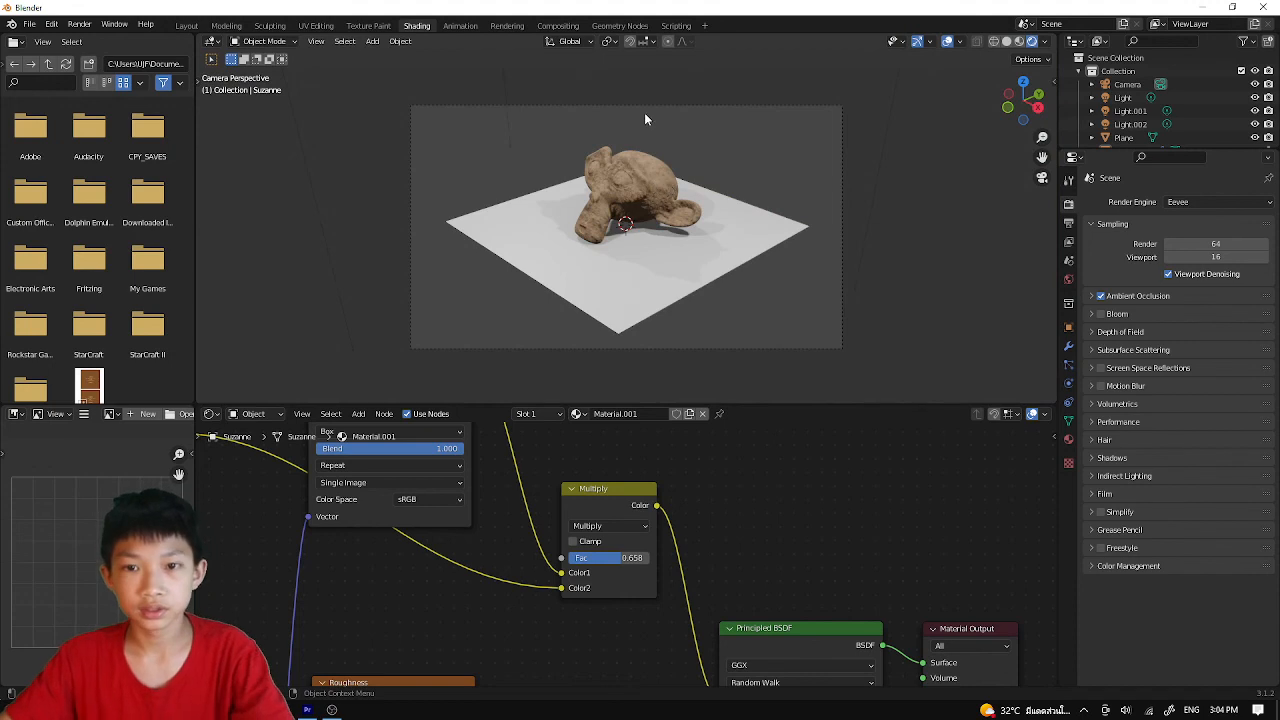
drag(639, 104, 633, 88)
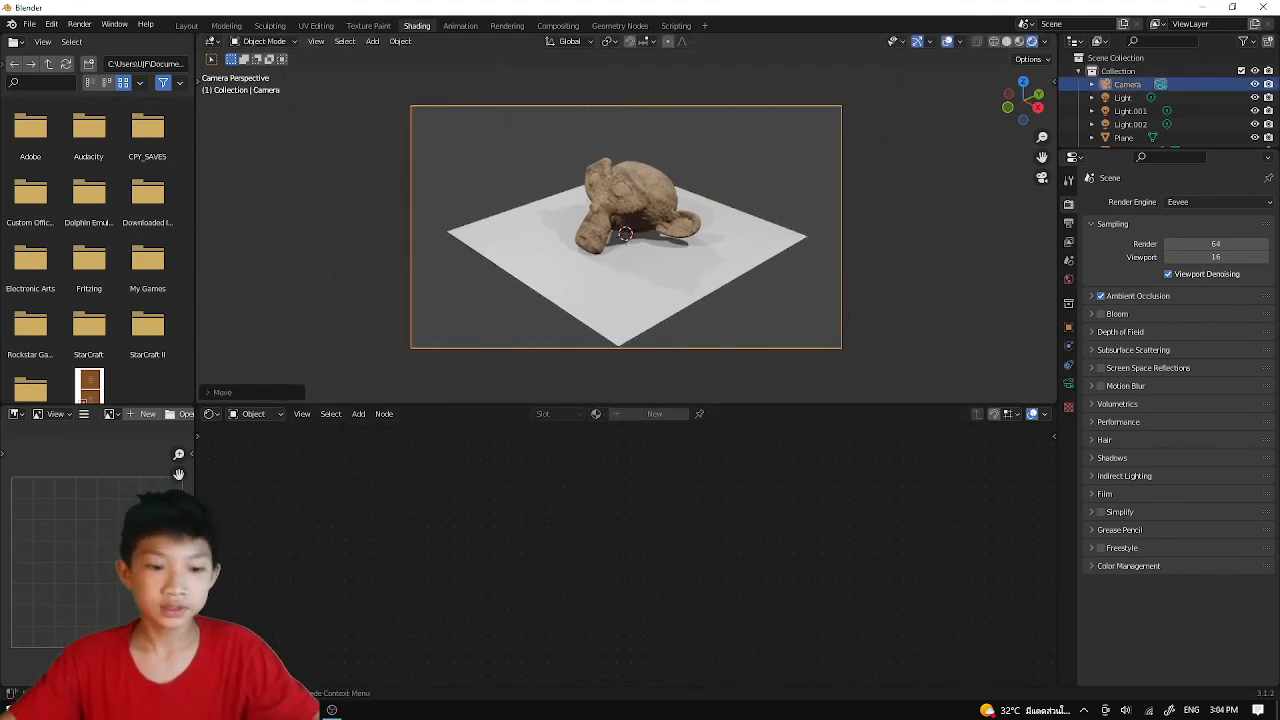
click(328, 713)
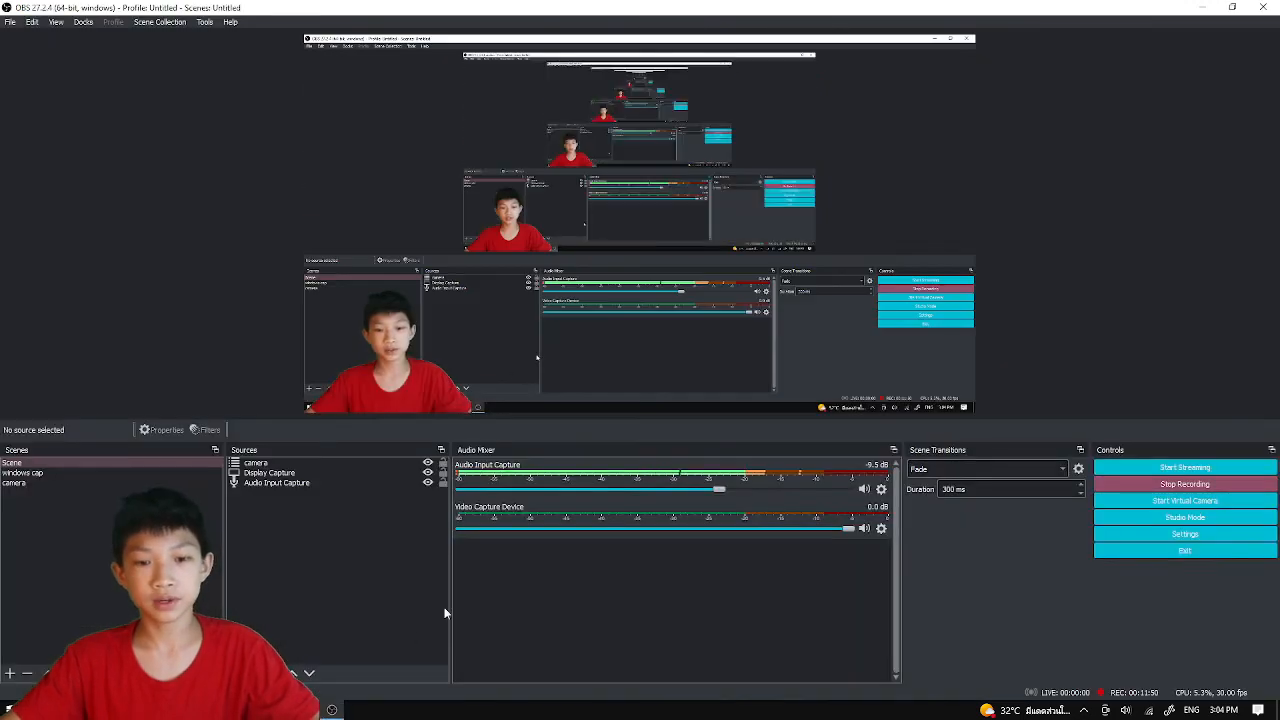
click(330, 711)
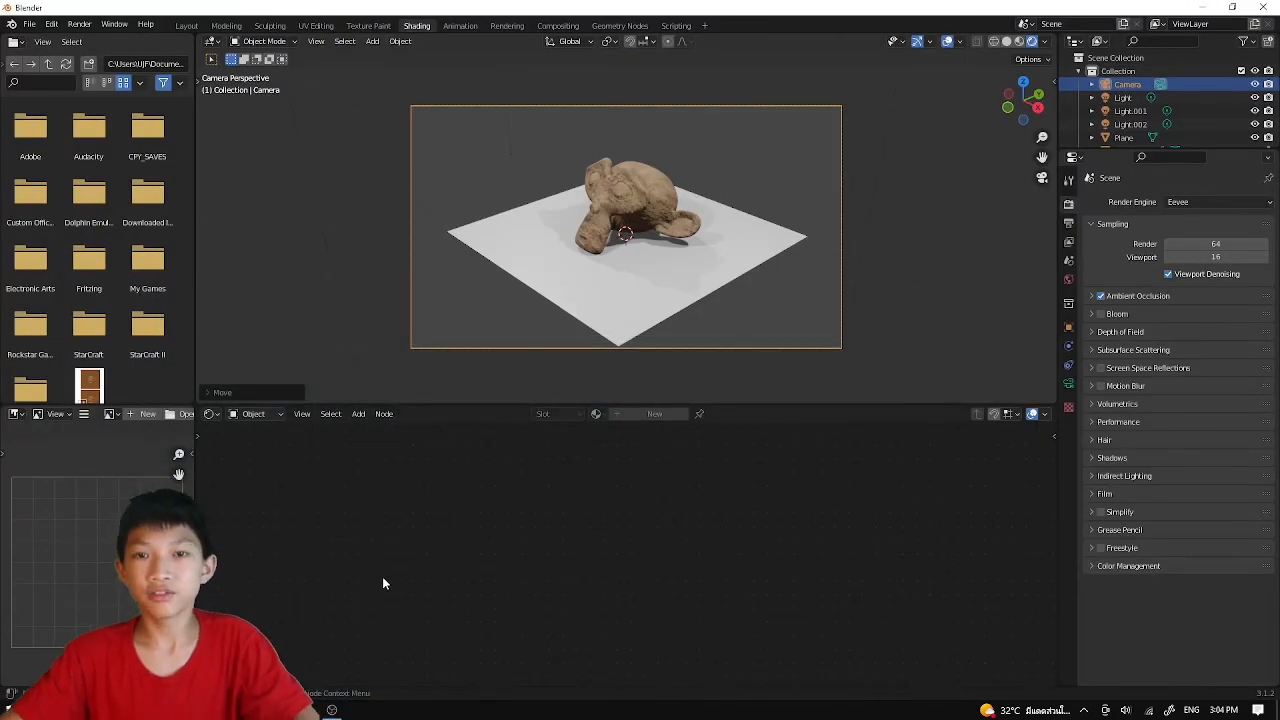